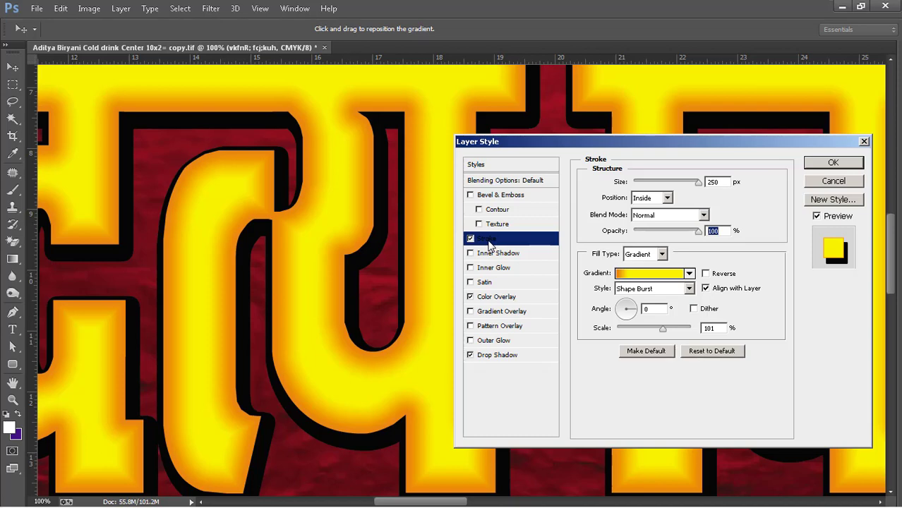
# Try the 250 px Shape Burst gradient stroke Outside, then set it back to Inside
pyautogui.click(665, 199)
pyautogui.click(658, 212)
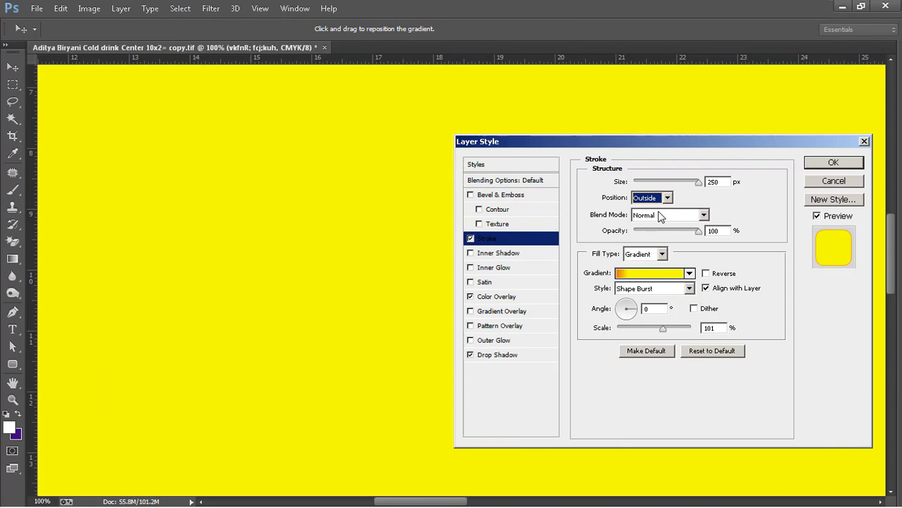
pyautogui.hotkey('ctrl', '-')
pyautogui.hotkey('ctrl', '-')
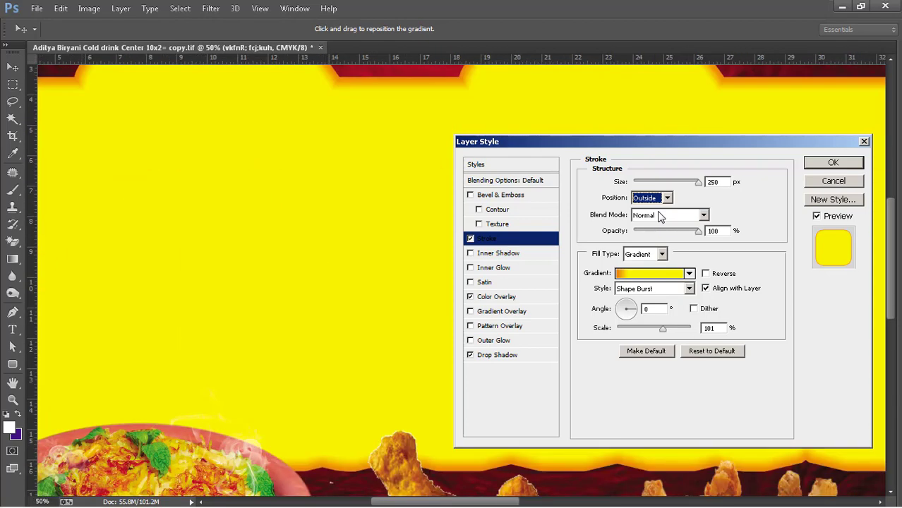
pyautogui.click(663, 199)
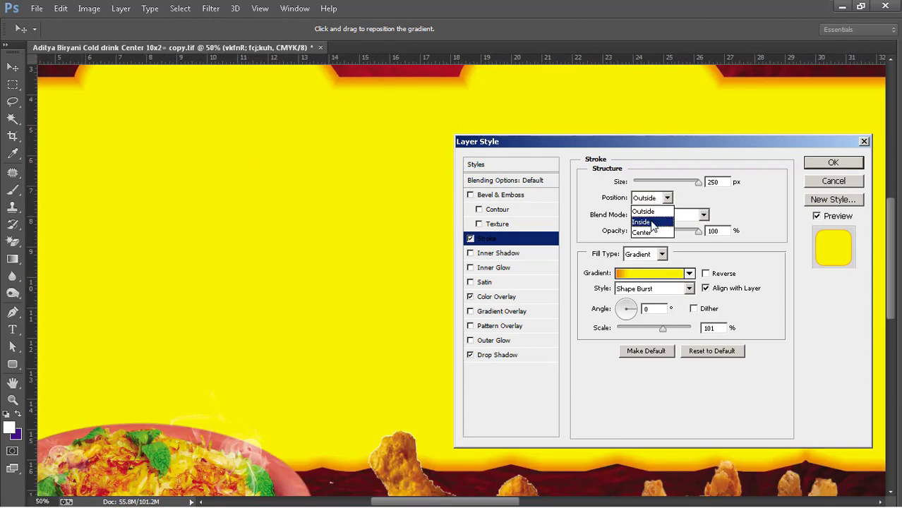
pyautogui.click(648, 218)
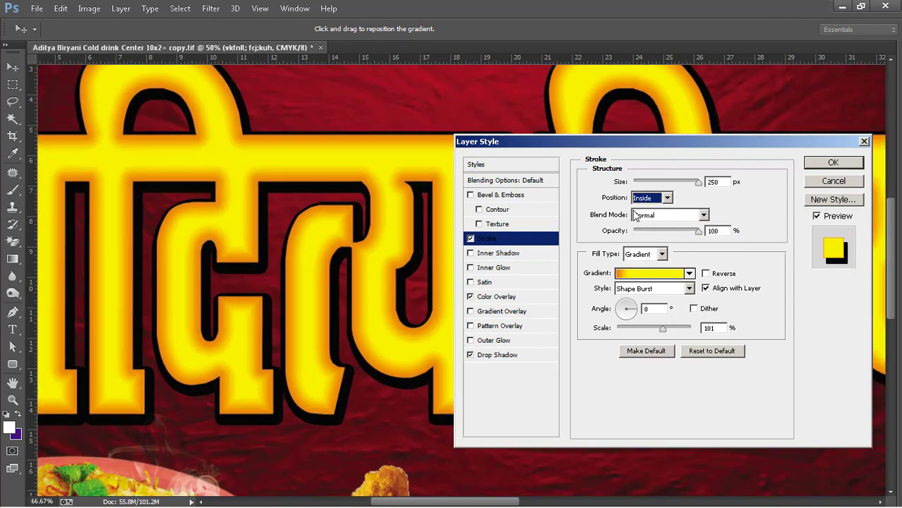
pyautogui.hotkey('ctrl', '+')
pyautogui.hotkey('ctrl', '+')
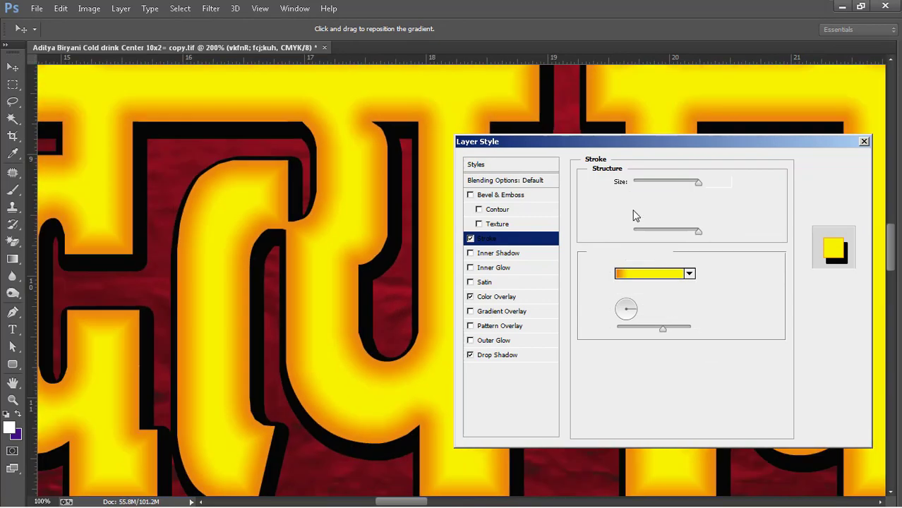
pyautogui.hotkey('ctrl', '-')
pyautogui.hotkey('ctrl', '-')
# Apply the stroke style and pan across बिरयानी, एण्ड and the address line
pyautogui.click(813, 165)
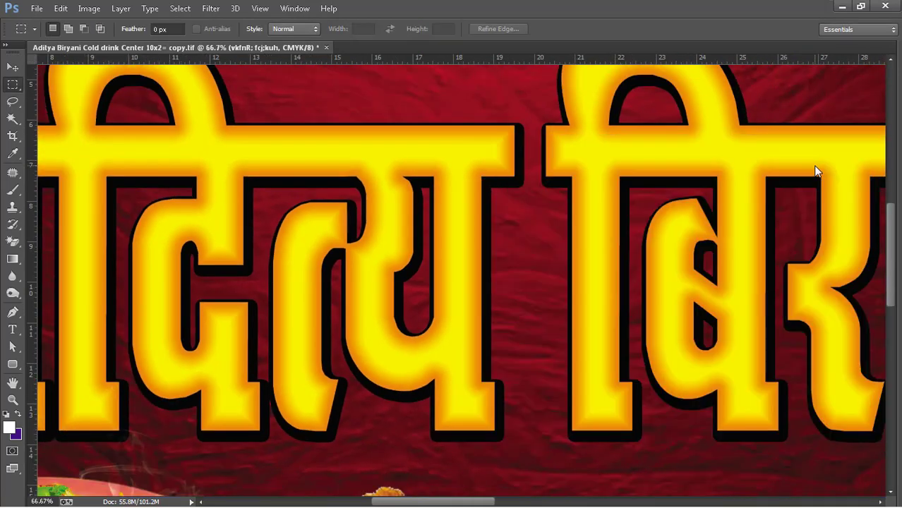
pyautogui.moveTo(815, 169); pyautogui.dragTo(543, 175)
pyautogui.moveTo(771, 177)
pyautogui.mouseDown()
pyautogui.moveTo(572, 212)
pyautogui.moveTo(484, 193)
pyautogui.moveTo(711, 203)
pyautogui.moveTo(562, 187)
pyautogui.mouseUp()
pyautogui.moveTo(748, 209)
pyautogui.mouseDown()
pyautogui.moveTo(679, 210)
pyautogui.moveTo(604, 224)
pyautogui.moveTo(609, 237)
pyautogui.moveTo(584, 242)
pyautogui.mouseUp()
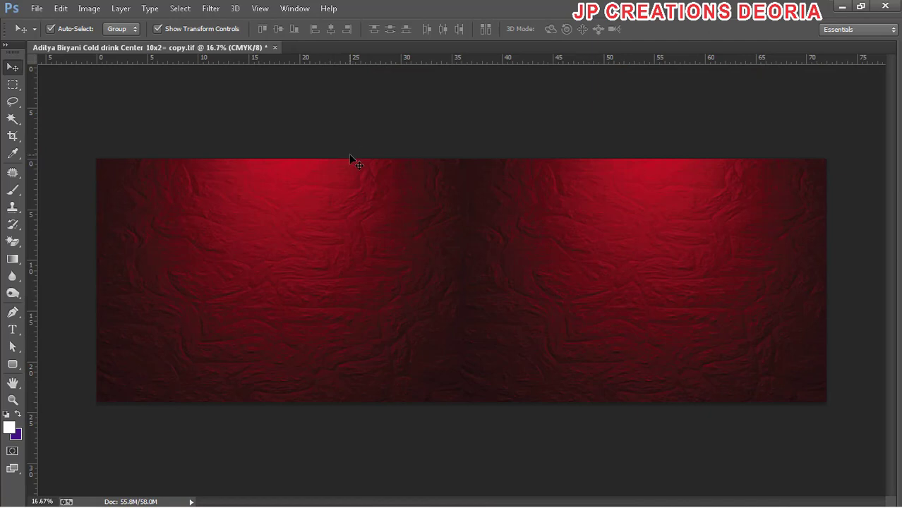
pyautogui.moveTo(349, 156); pyautogui.dragTo(350, 154)
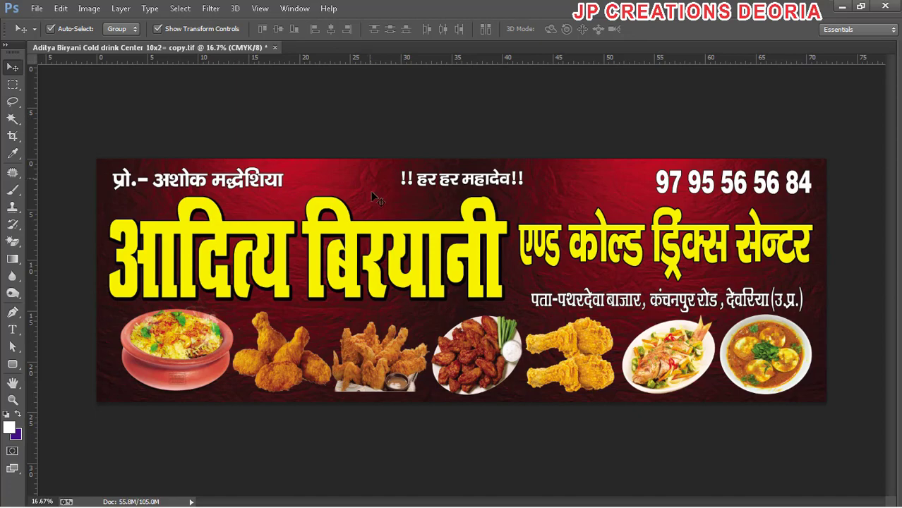
# Zoom in and pan from the owner line across आदित्य बिरयानी to the हर हर महादेव line
pyautogui.hotkey('ctrl', '+')
pyautogui.hotkey('ctrl', '+')
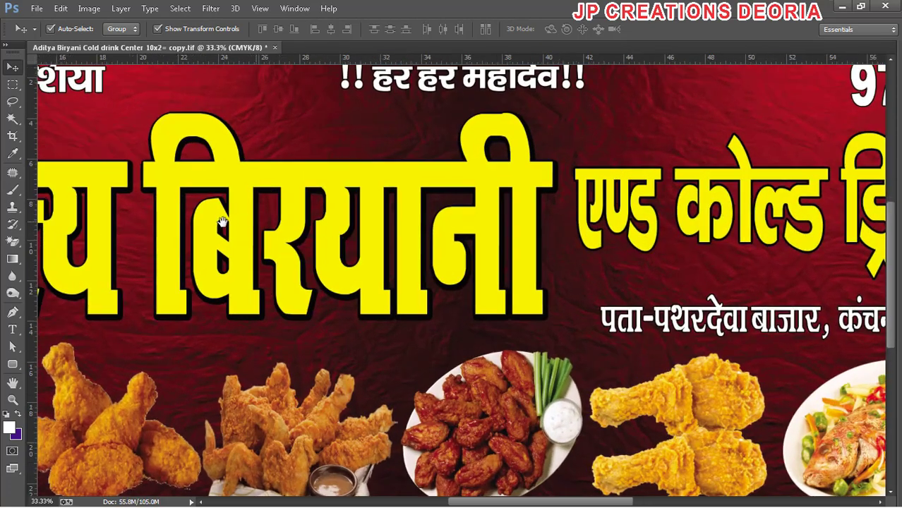
pyautogui.moveTo(222, 221); pyautogui.dragTo(427, 240)
pyautogui.moveTo(240, 244); pyautogui.dragTo(390, 250)
pyautogui.moveTo(141, 208); pyautogui.dragTo(459, 262)
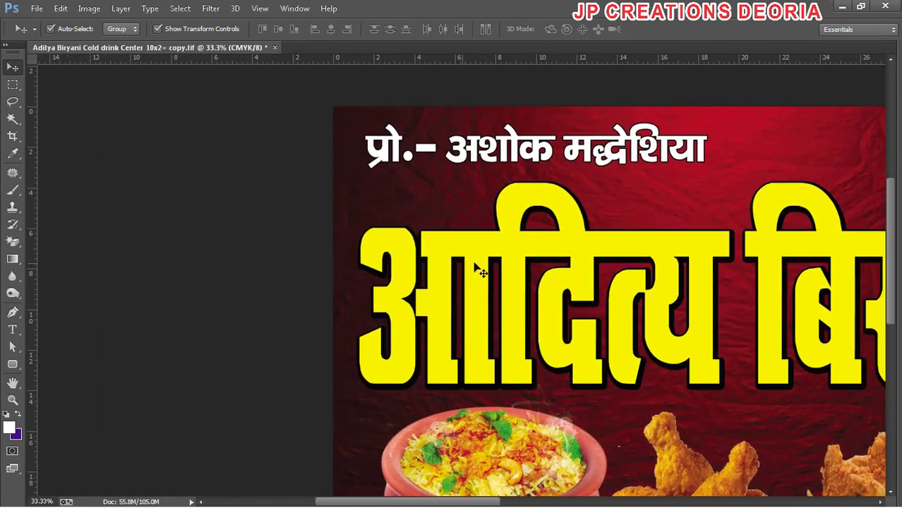
pyautogui.hotkey('ctrl', '+')
pyautogui.moveTo(644, 228); pyautogui.dragTo(447, 271)
pyautogui.moveTo(833, 301); pyautogui.dragTo(540, 278)
pyautogui.moveTo(731, 274); pyautogui.dragTo(475, 288)
# Pan across एण्ड कोल्ड, the phone number and address, ending at the biryani pot
pyautogui.moveTo(650, 146); pyautogui.dragTo(553, 185)
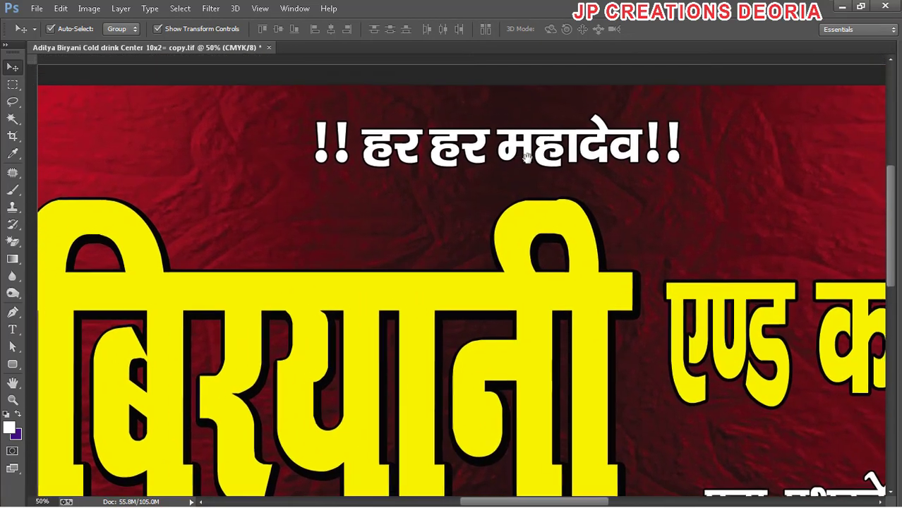
pyautogui.moveTo(708, 286)
pyautogui.mouseDown()
pyautogui.moveTo(370, 251)
pyautogui.moveTo(389, 242)
pyautogui.mouseUp()
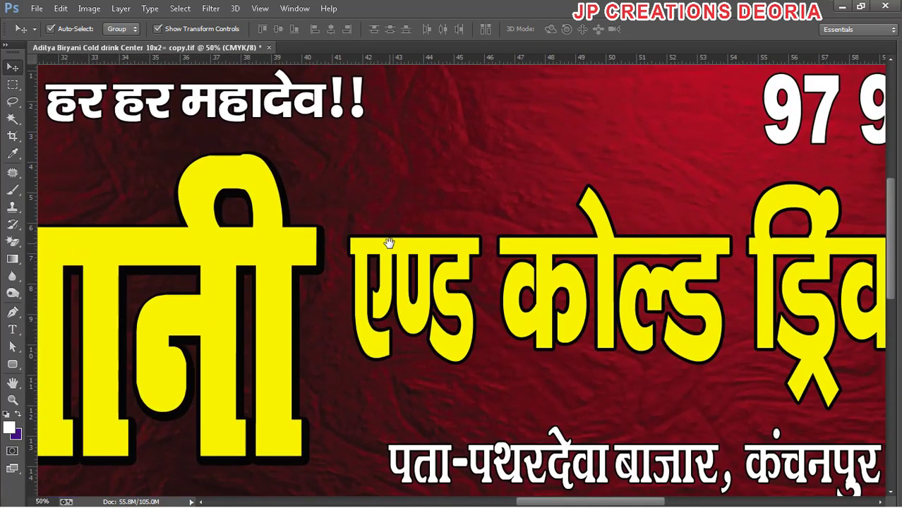
pyautogui.moveTo(703, 298); pyautogui.dragTo(554, 299)
pyautogui.moveTo(634, 289); pyautogui.dragTo(568, 288)
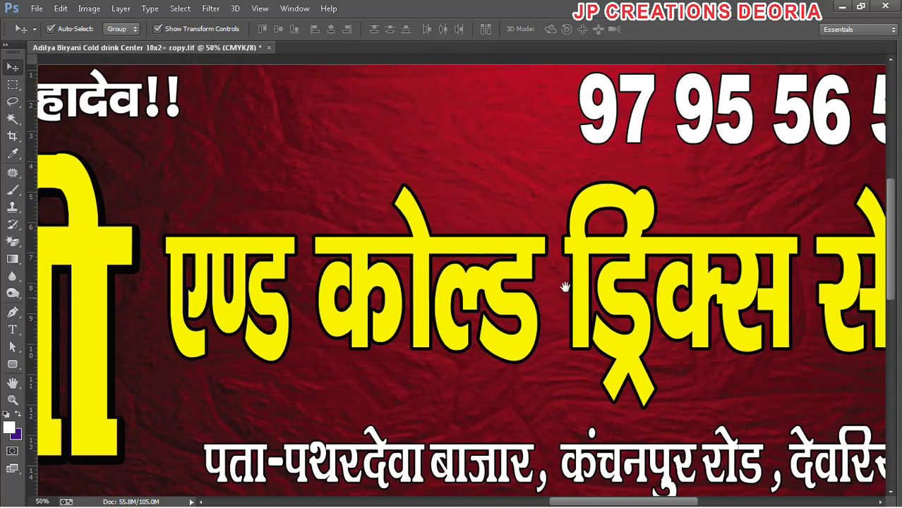
pyautogui.moveTo(869, 298); pyautogui.dragTo(634, 317)
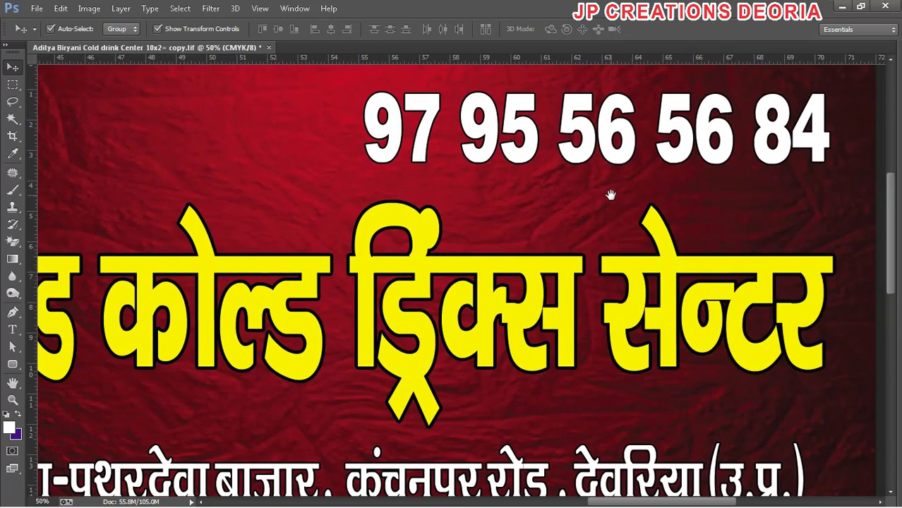
pyautogui.moveTo(624, 353)
pyautogui.mouseDown()
pyautogui.moveTo(666, 262)
pyautogui.moveTo(717, 257)
pyautogui.moveTo(682, 239)
pyautogui.mouseUp()
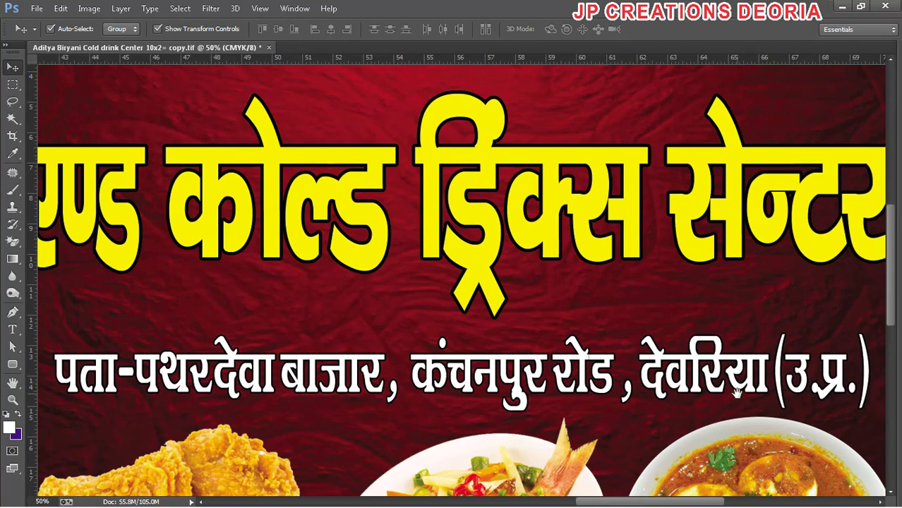
pyautogui.moveTo(737, 392); pyautogui.dragTo(688, 367)
pyautogui.moveTo(92, 353)
pyautogui.mouseDown()
pyautogui.moveTo(295, 403)
pyautogui.moveTo(511, 306)
pyautogui.moveTo(503, 323)
pyautogui.moveTo(557, 314)
pyautogui.mouseUp()
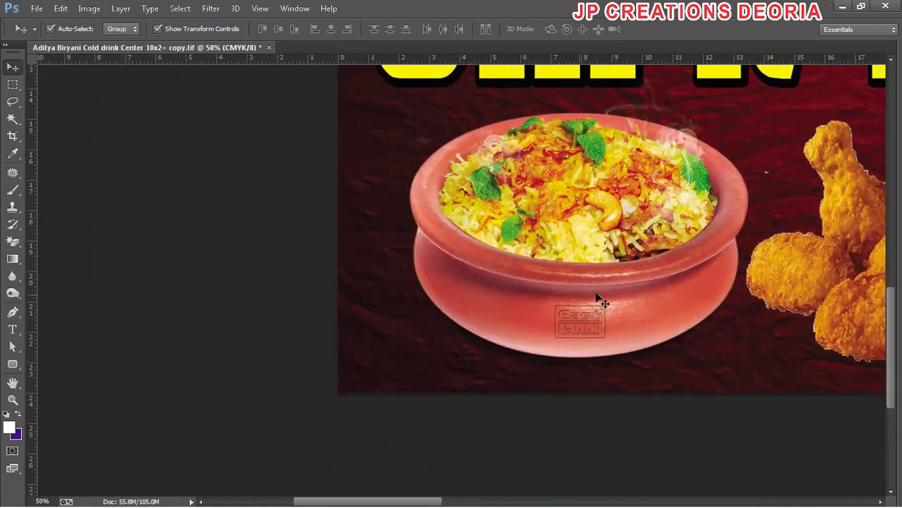
# Zoom in on the biryani pot and pan across the food photos
pyautogui.hotkey('ctrl', '+')
pyautogui.hotkey('ctrl', '+')
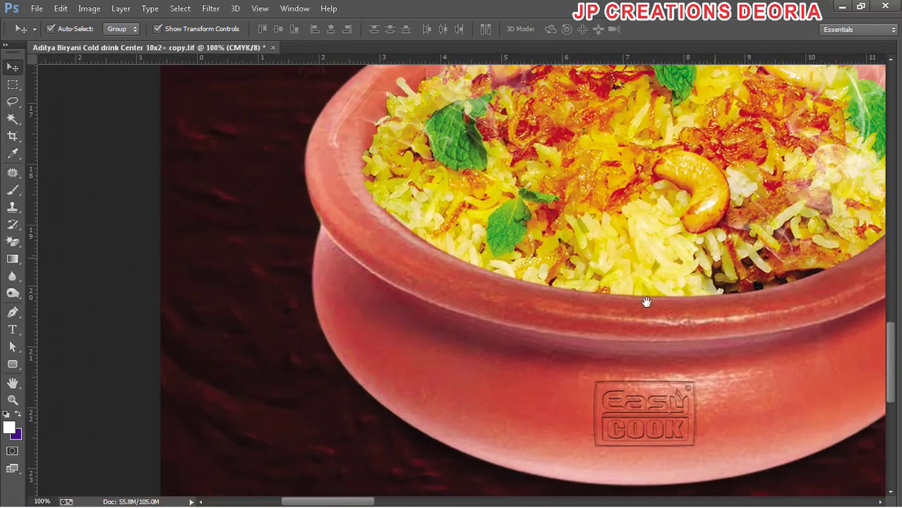
pyautogui.moveTo(646, 301)
pyautogui.mouseDown()
pyautogui.moveTo(509, 351)
pyautogui.moveTo(479, 393)
pyautogui.mouseUp()
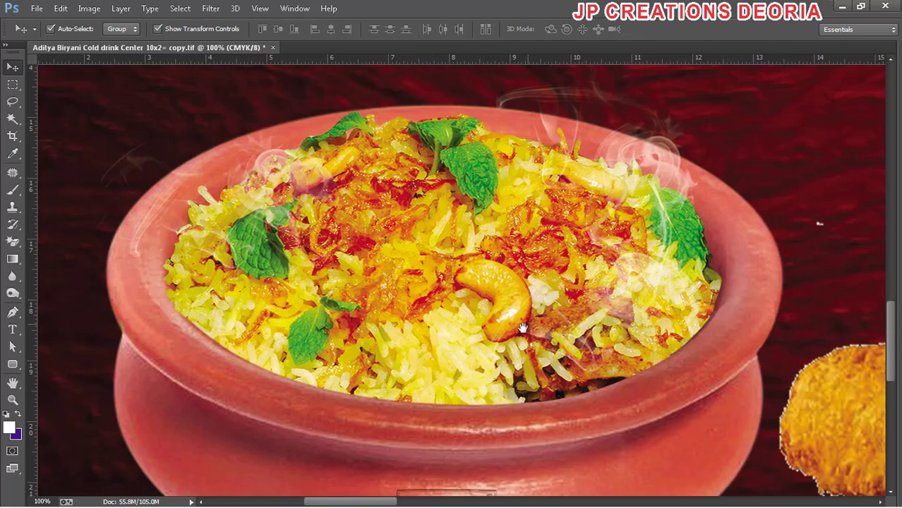
pyautogui.moveTo(523, 328); pyautogui.dragTo(495, 346)
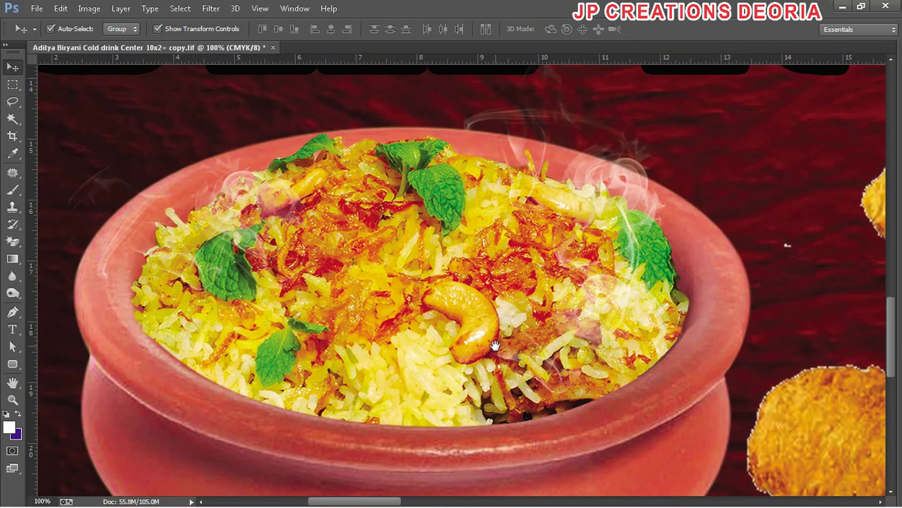
pyautogui.hotkey('ctrl', '+')
pyautogui.hotkey('ctrl', '-')
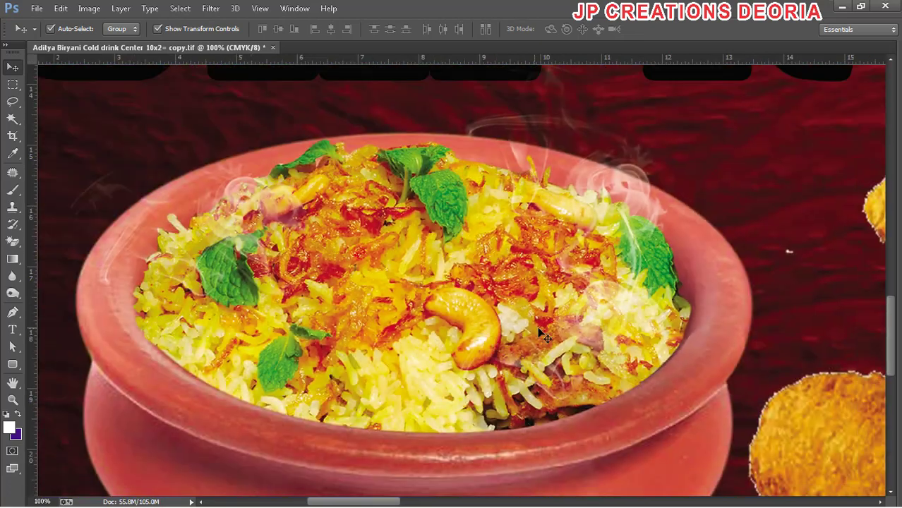
pyautogui.moveTo(654, 340); pyautogui.dragTo(615, 343)
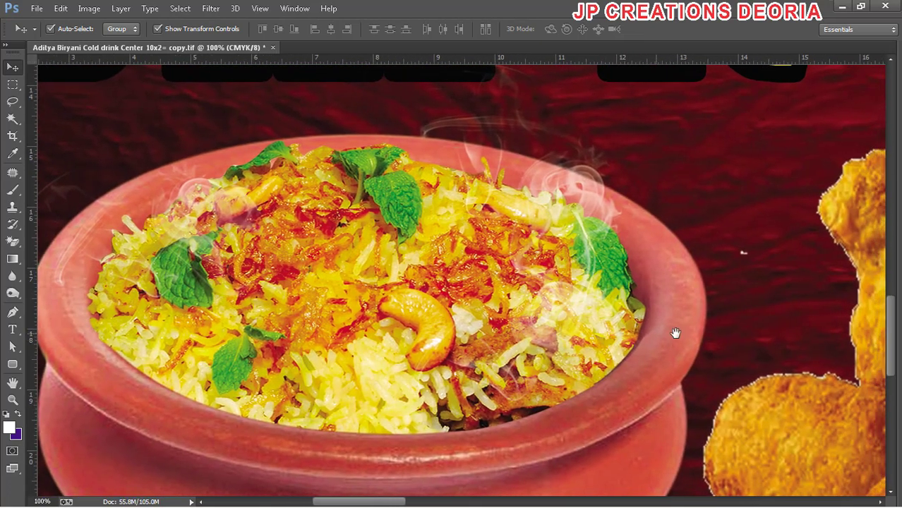
pyautogui.moveTo(760, 357)
pyautogui.mouseDown()
pyautogui.moveTo(427, 328)
pyautogui.moveTo(371, 276)
pyautogui.mouseUp()
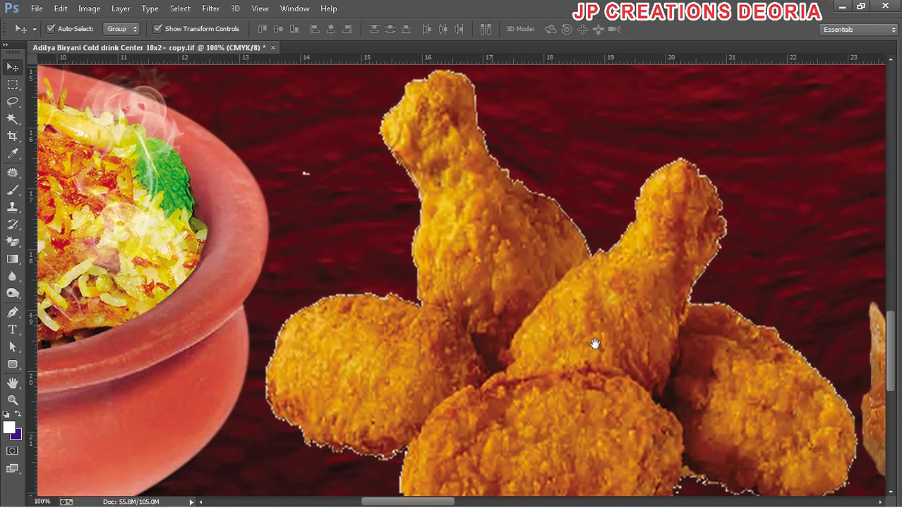
pyautogui.moveTo(596, 344); pyautogui.dragTo(467, 322)
pyautogui.moveTo(782, 372); pyautogui.dragTo(447, 342)
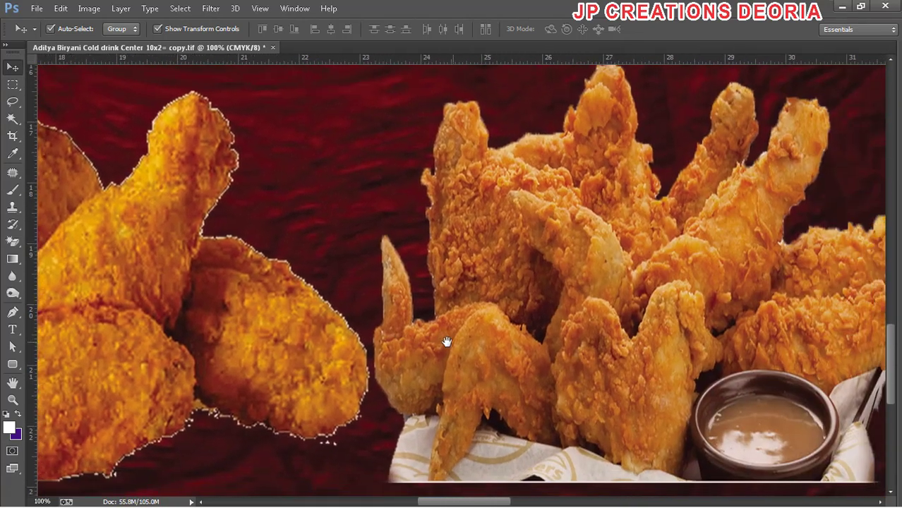
pyautogui.moveTo(732, 338); pyautogui.dragTo(499, 339)
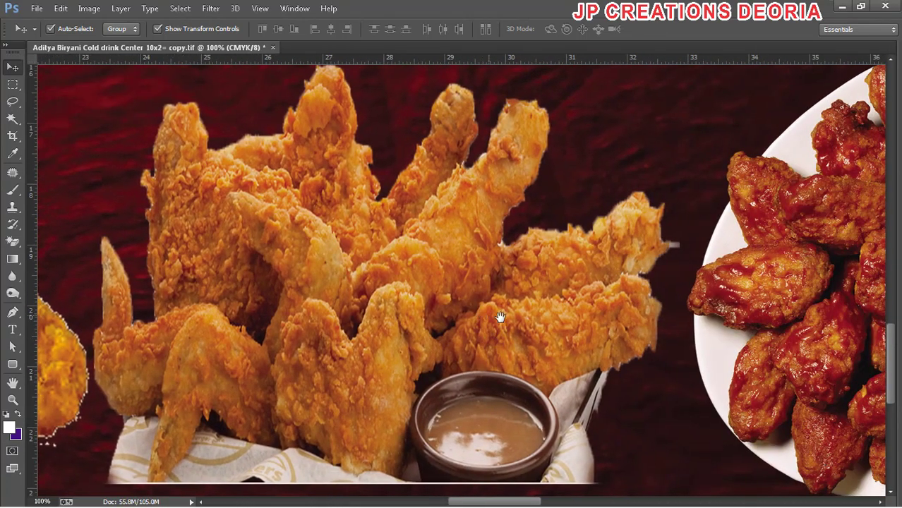
pyautogui.moveTo(650, 325); pyautogui.dragTo(312, 323)
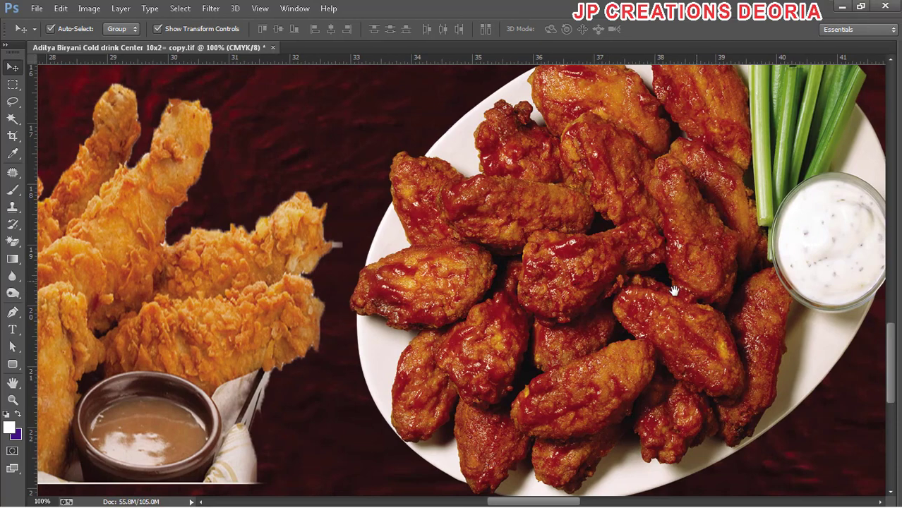
pyautogui.moveTo(689, 331); pyautogui.dragTo(550, 330)
# Pan over the fried drumsticks, fish plate and egg curry photos
pyautogui.moveTo(777, 316); pyautogui.dragTo(511, 316)
pyautogui.moveTo(696, 310); pyautogui.dragTo(583, 308)
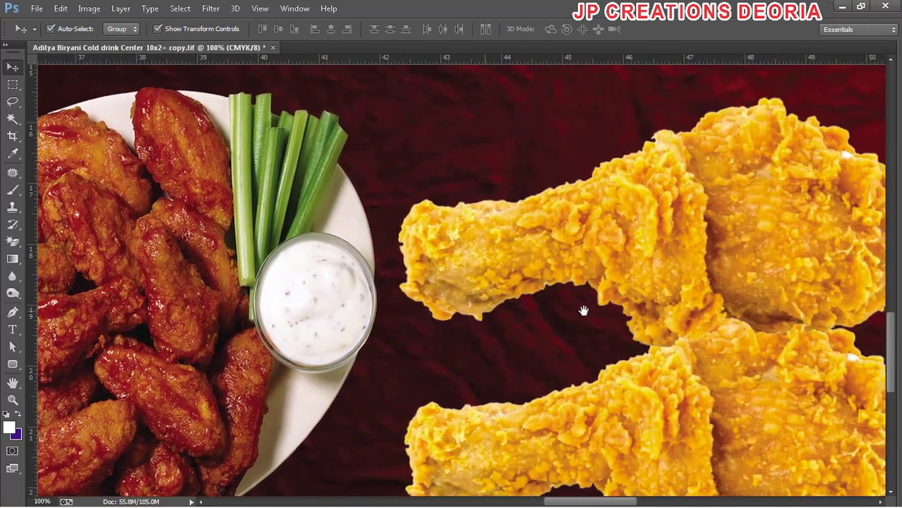
pyautogui.moveTo(722, 332); pyautogui.dragTo(494, 310)
pyautogui.moveTo(819, 304)
pyautogui.mouseDown()
pyautogui.moveTo(787, 297)
pyautogui.moveTo(600, 305)
pyautogui.mouseUp()
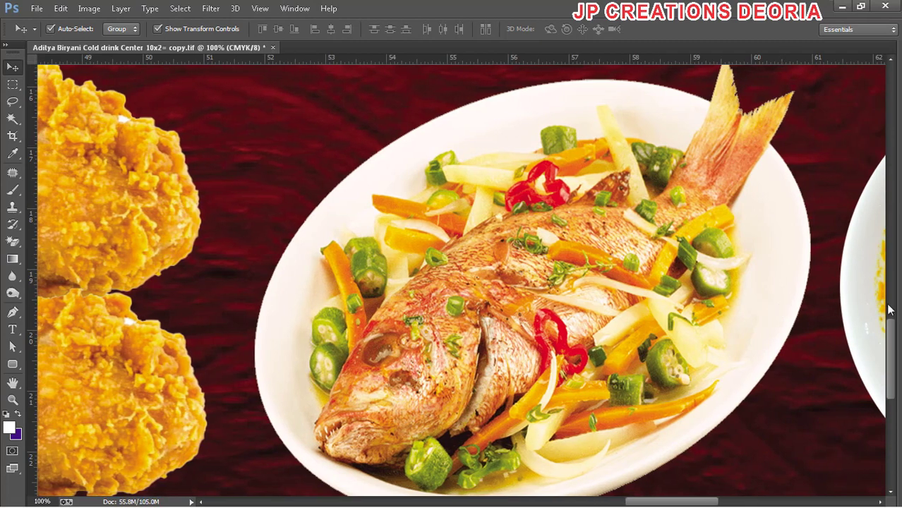
pyautogui.moveTo(820, 313)
pyautogui.mouseDown()
pyautogui.moveTo(609, 312)
pyautogui.moveTo(554, 295)
pyautogui.mouseUp()
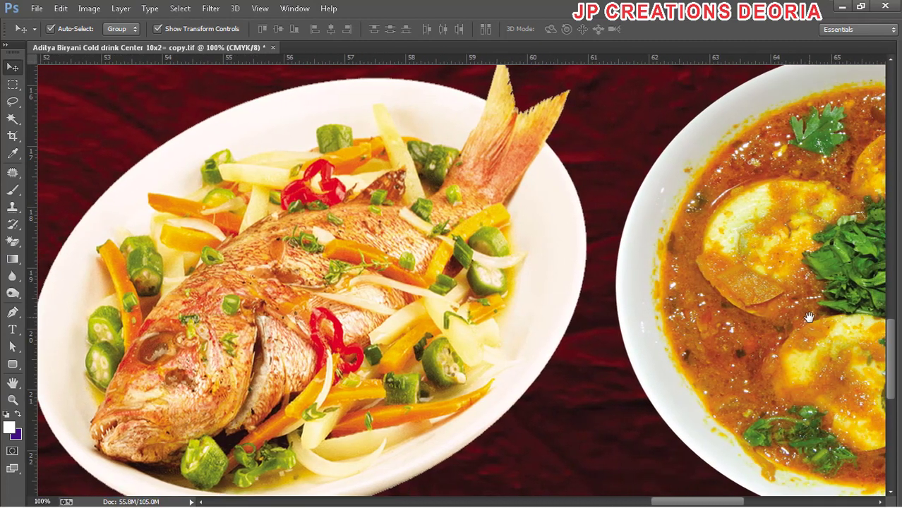
pyautogui.moveTo(809, 318); pyautogui.dragTo(512, 310)
pyautogui.moveTo(769, 303)
pyautogui.mouseDown()
pyautogui.moveTo(586, 295)
pyautogui.moveTo(716, 299)
pyautogui.mouseUp()
# Pan back to the banner's left edge and zoom out to show the entire banner
pyautogui.scroll(-2, 727, 310)
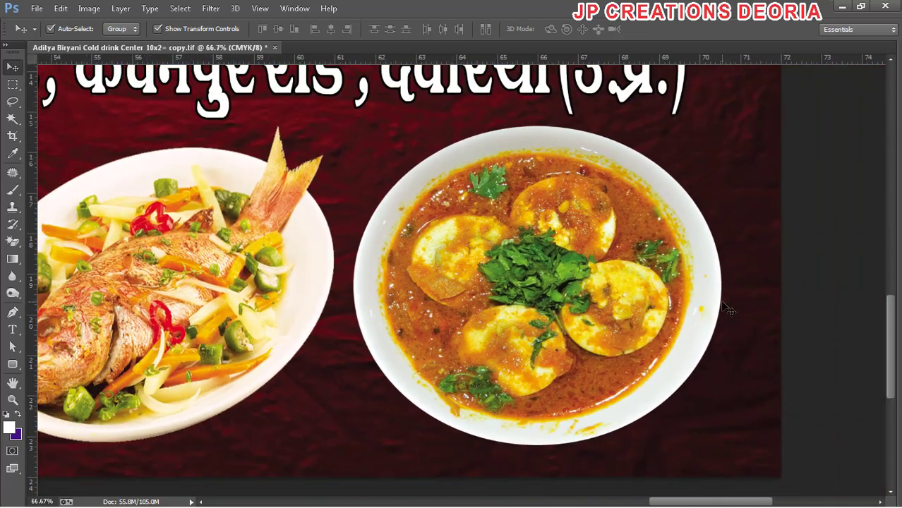
pyautogui.scroll(-1, 725, 330)
pyautogui.moveTo(725, 330); pyautogui.dragTo(736, 336)
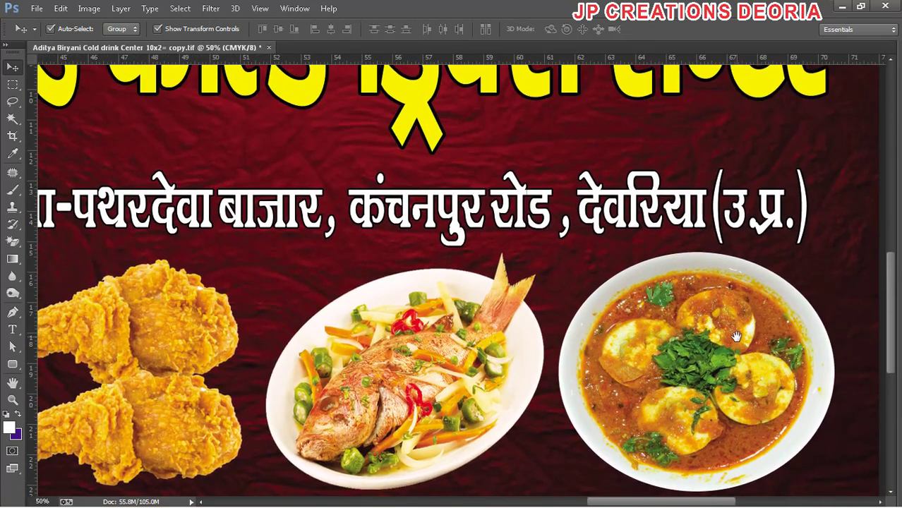
pyautogui.scroll(-1, 735, 337)
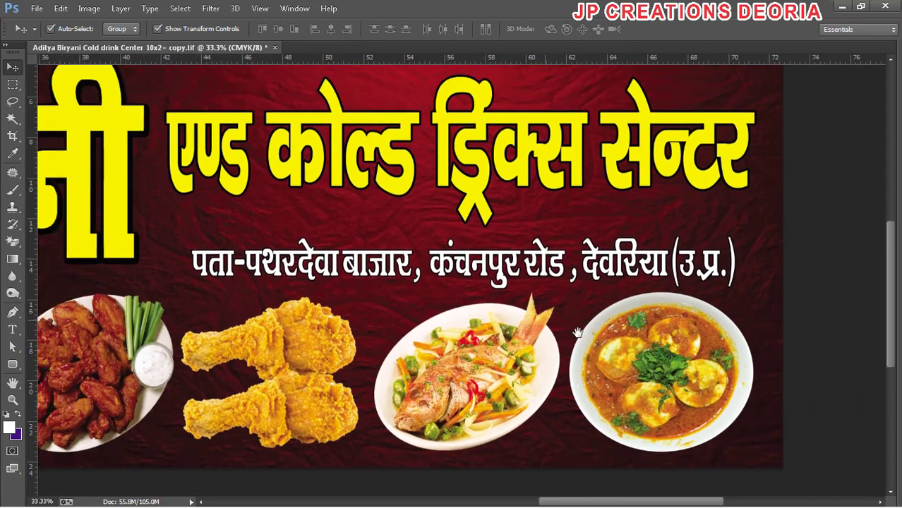
pyautogui.moveTo(536, 305); pyautogui.dragTo(726, 364)
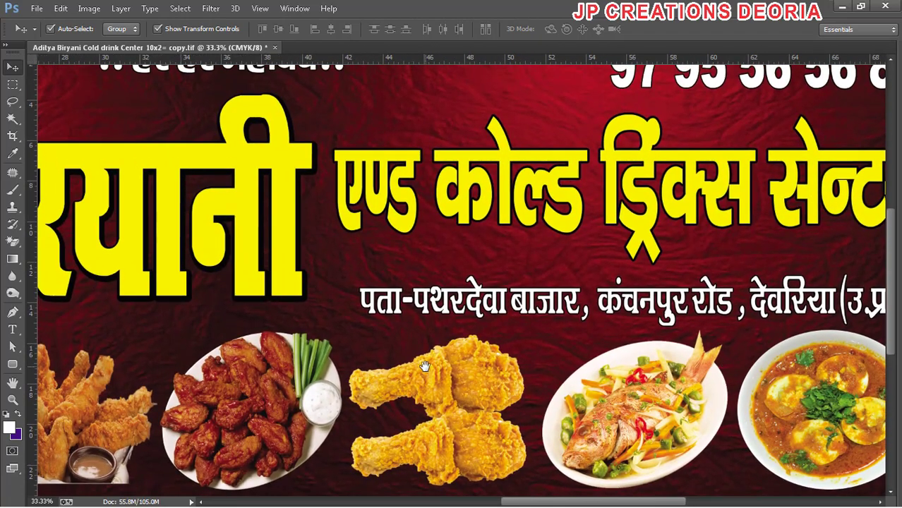
pyautogui.moveTo(424, 366); pyautogui.dragTo(665, 369)
pyautogui.moveTo(527, 364); pyautogui.dragTo(675, 364)
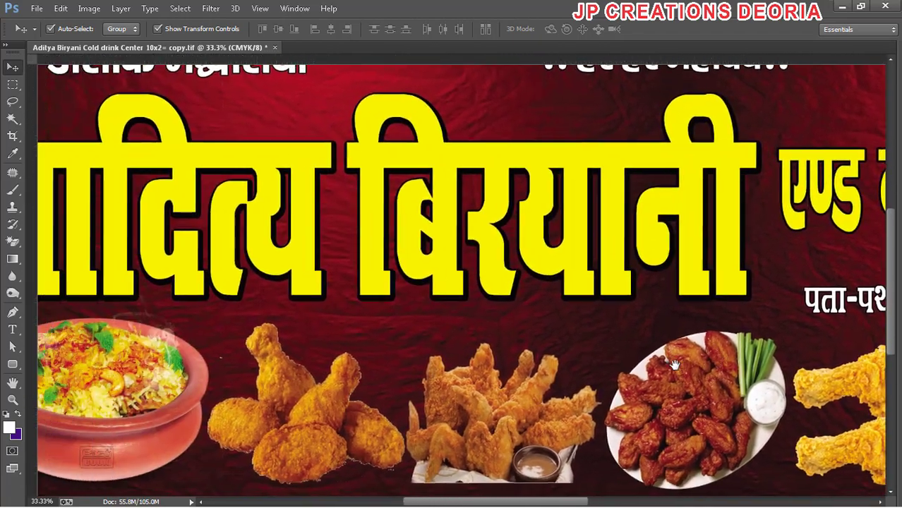
pyautogui.moveTo(381, 367); pyautogui.dragTo(561, 372)
pyautogui.hotkey('ctrl', 'r')
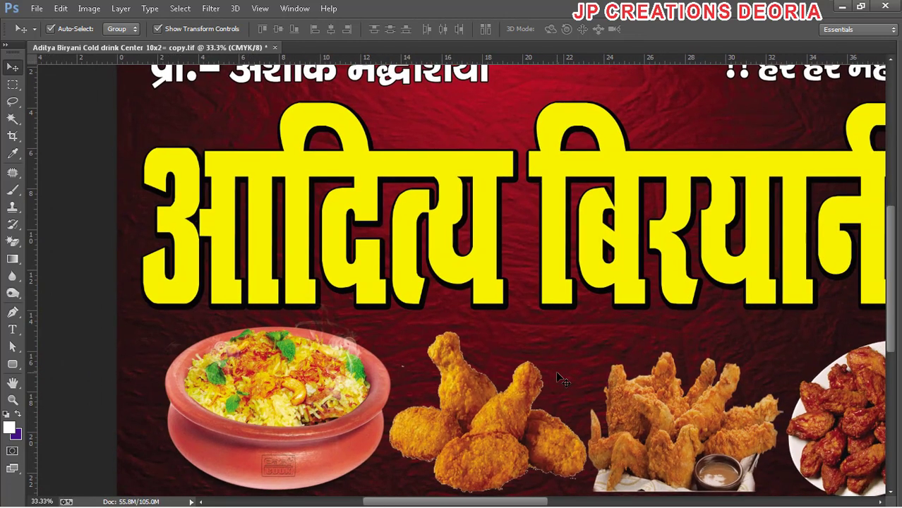
pyautogui.hotkey('ctrl', '-')
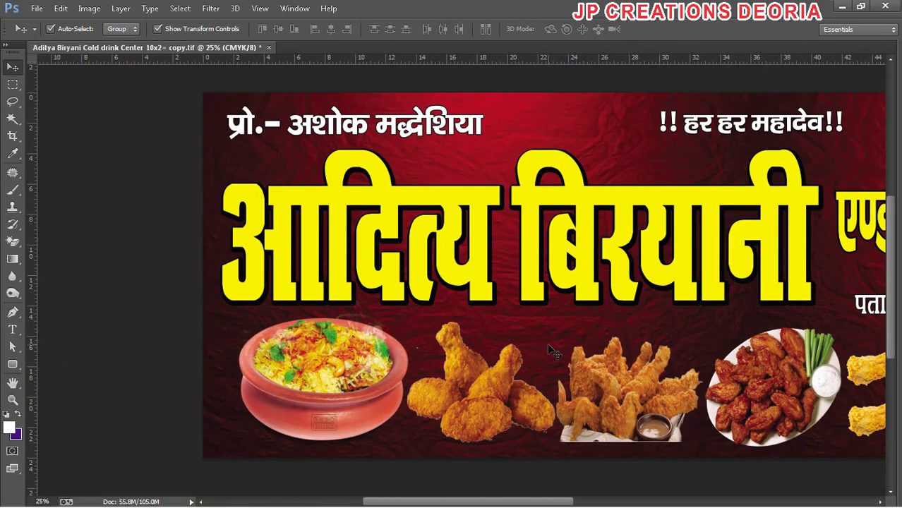
pyautogui.hotkey('ctrl', '-')
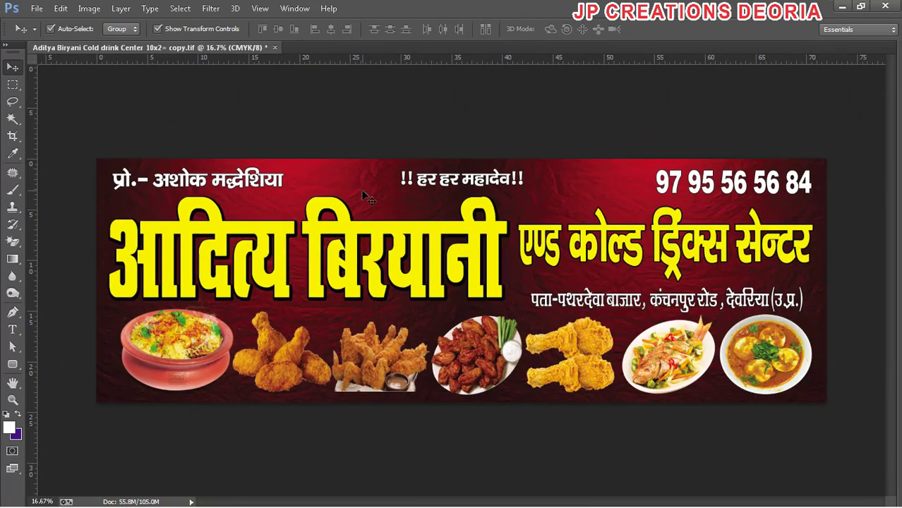
# Select the duplicate Layer 7 copy, inspect it, and delete it to remove the stray fish plate
pyautogui.click(362, 194)
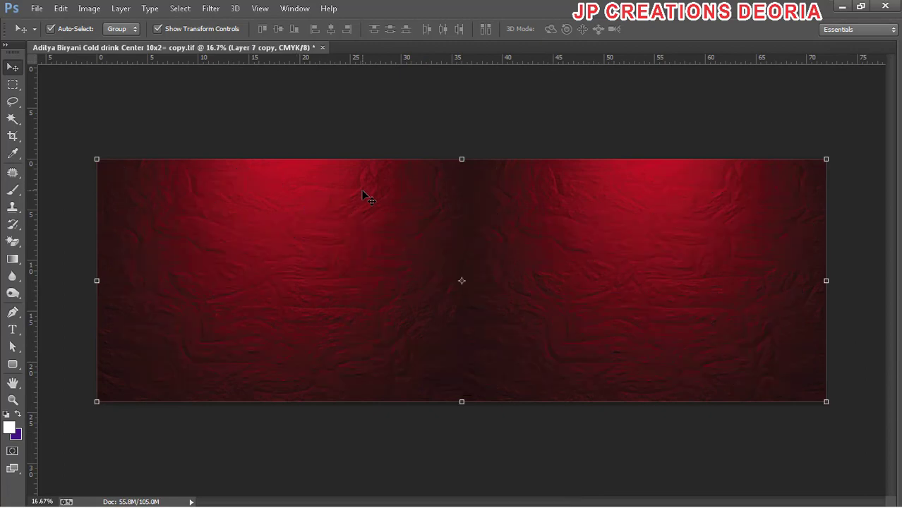
pyautogui.hotkey('ctrl', '+')
pyautogui.hotkey('ctrl', '+')
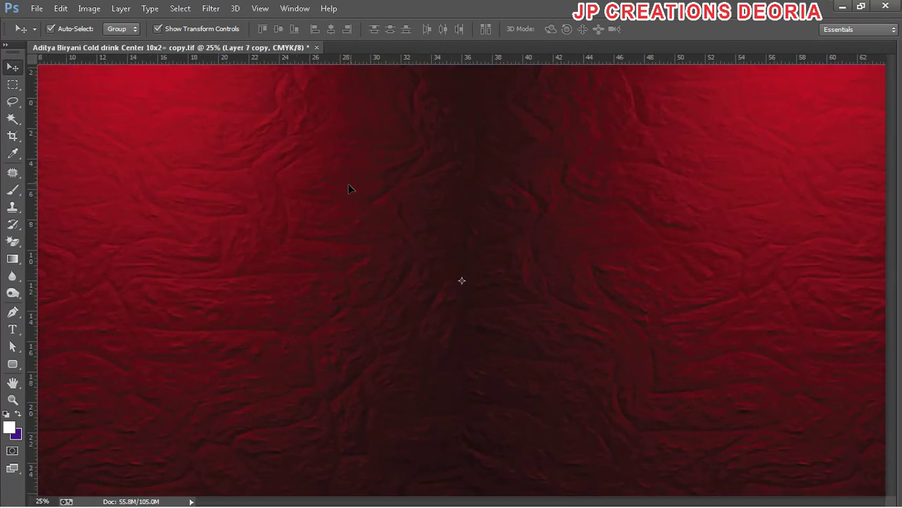
pyautogui.moveTo(221, 191); pyautogui.dragTo(436, 267)
pyautogui.moveTo(232, 283); pyautogui.dragTo(427, 267)
pyautogui.moveTo(422, 319); pyautogui.dragTo(340, 218)
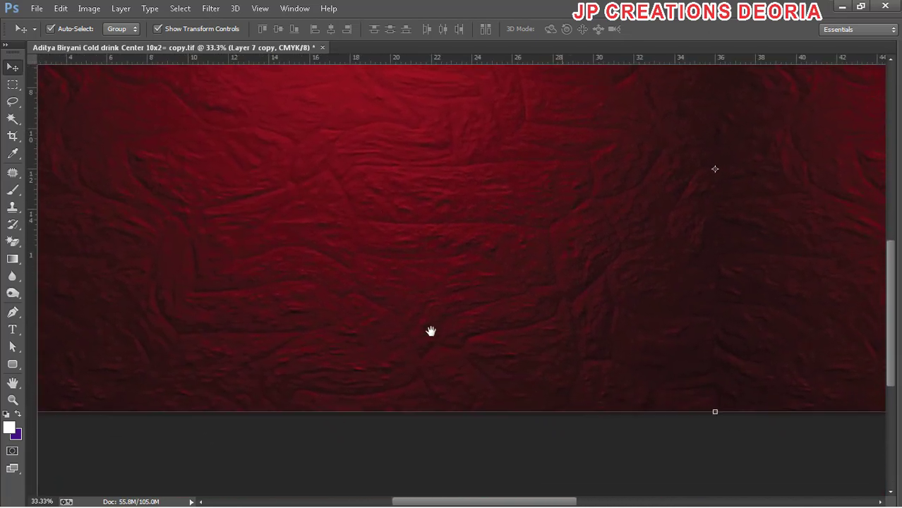
pyautogui.moveTo(429, 330); pyautogui.dragTo(405, 338)
pyautogui.moveTo(463, 324); pyautogui.dragTo(353, 331)
pyautogui.moveTo(687, 299)
pyautogui.mouseDown()
pyautogui.moveTo(609, 330)
pyautogui.moveTo(698, 272)
pyautogui.mouseUp()
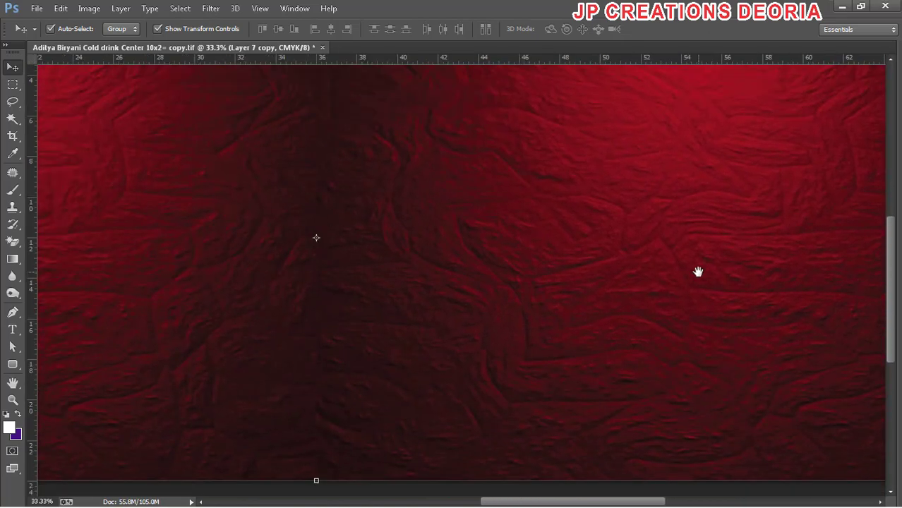
pyautogui.hotkey('ctrl', '0')
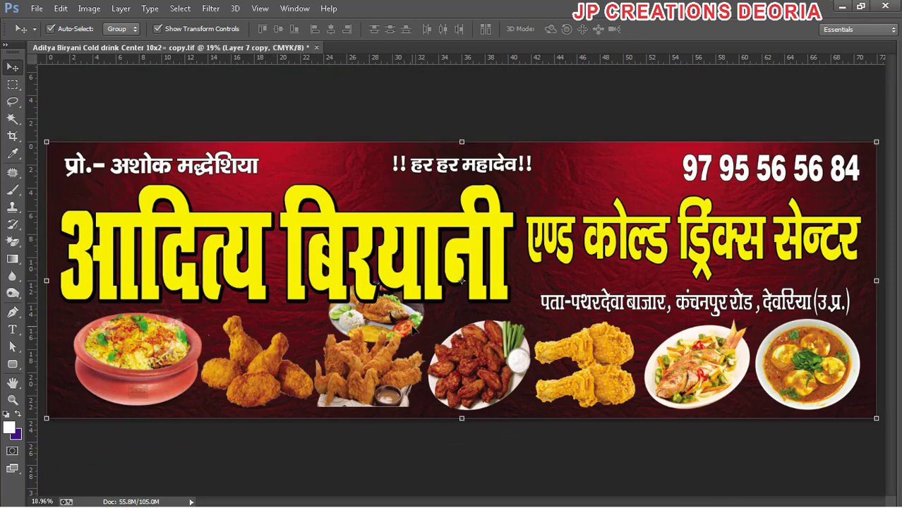
pyautogui.press('Delete')
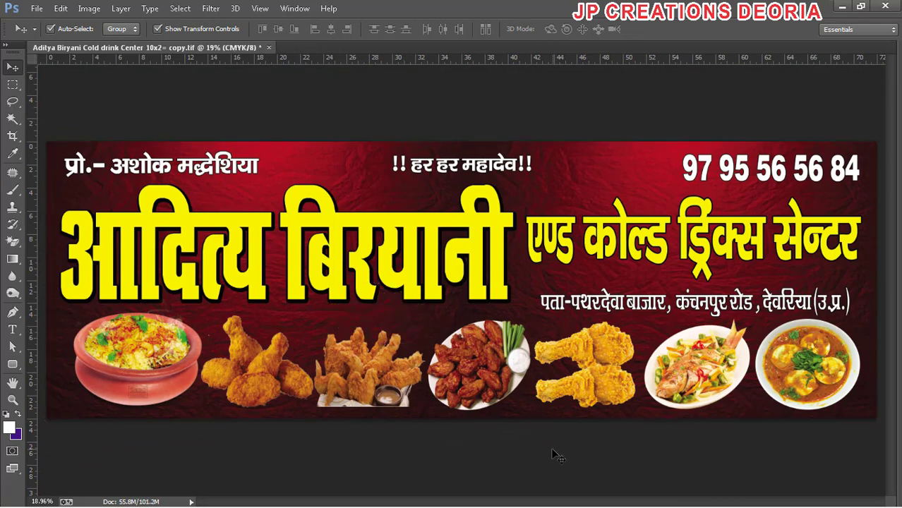
# Save the banner, select the आदित्य बिरयानी heading layer, and open the Layer menu
pyautogui.hotkey('ctrl', 's')
pyautogui.scroll(2, 528, 364)
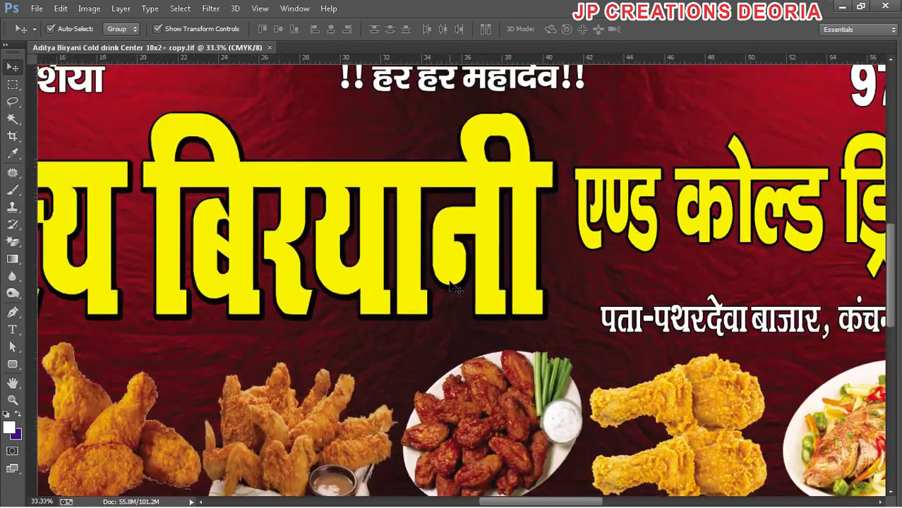
pyautogui.moveTo(225, 258); pyautogui.dragTo(477, 277)
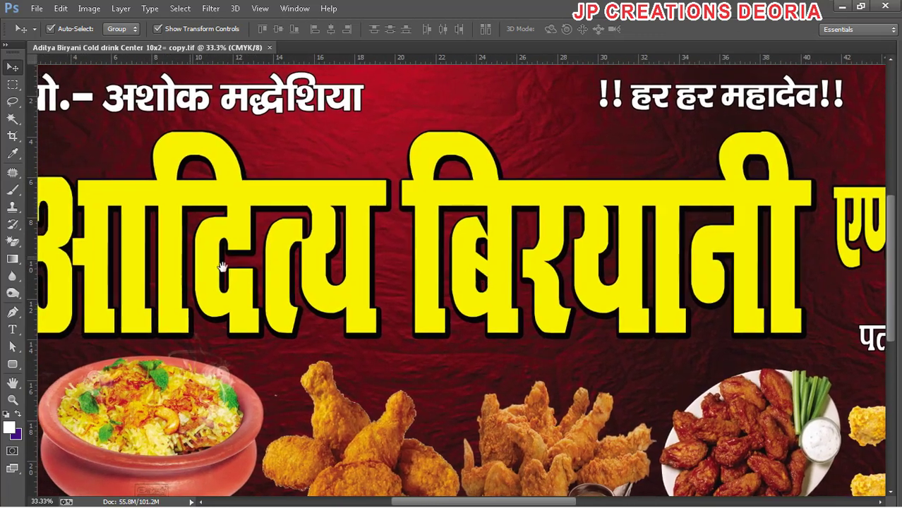
pyautogui.moveTo(222, 266)
pyautogui.mouseDown()
pyautogui.moveTo(332, 282)
pyautogui.moveTo(233, 244)
pyautogui.mouseUp()
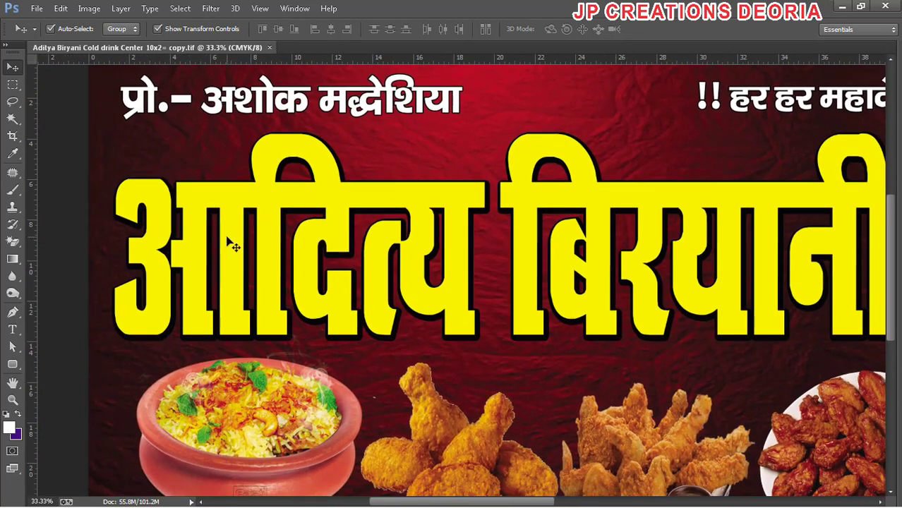
pyautogui.click(227, 240)
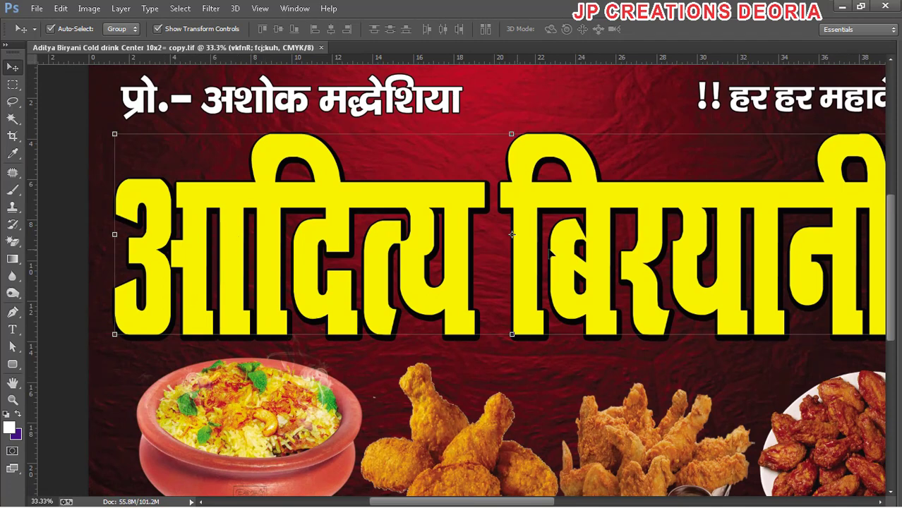
pyautogui.click(121, 9)
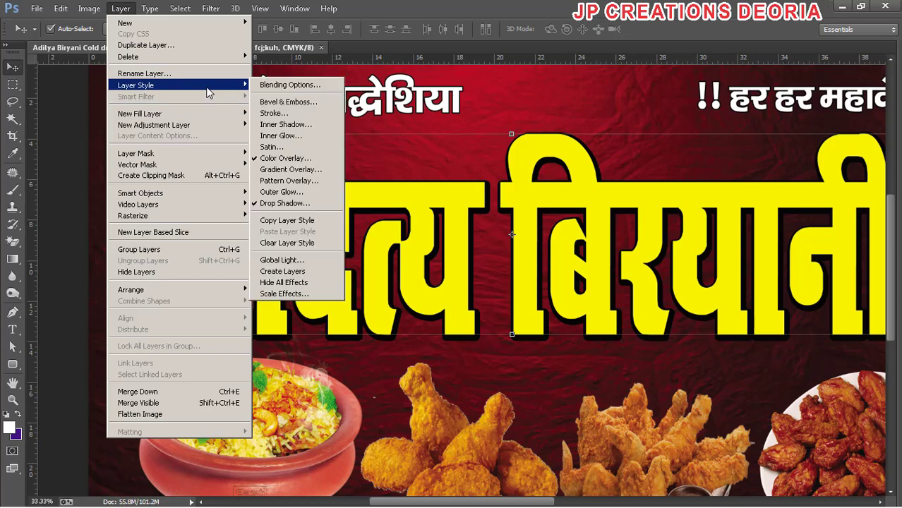
pyautogui.moveTo(135, 85)
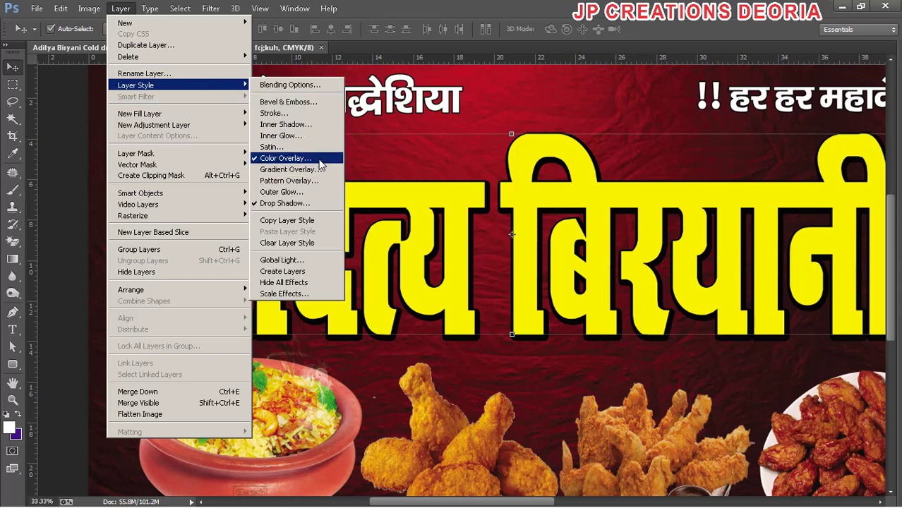
# Add a 250 px Inside Shape Burst gradient stroke to the heading and apply it
pyautogui.click(302, 86)
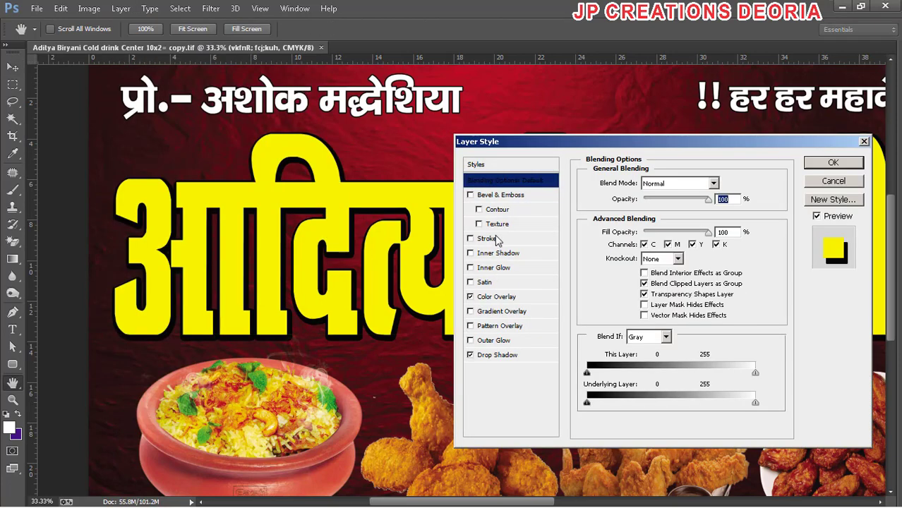
pyautogui.click(487, 239)
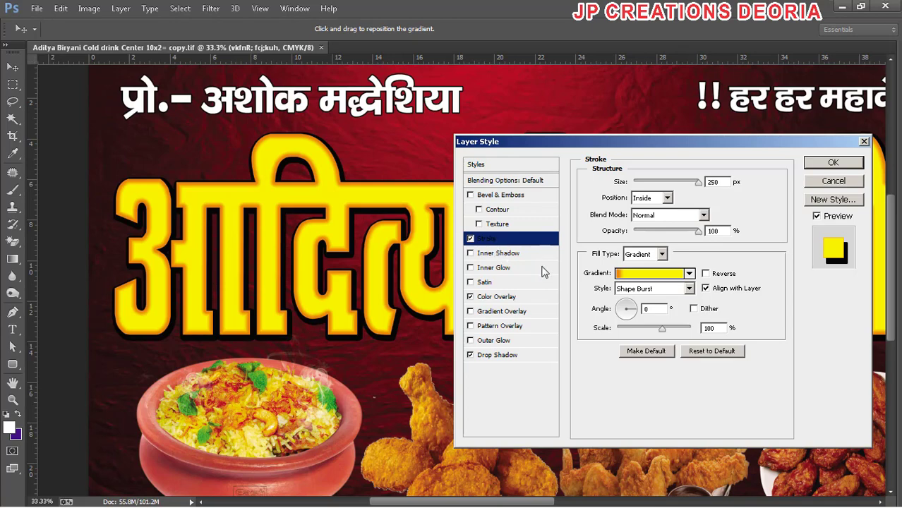
pyautogui.hotkey('ctrl', '+')
pyautogui.hotkey('ctrl', '+')
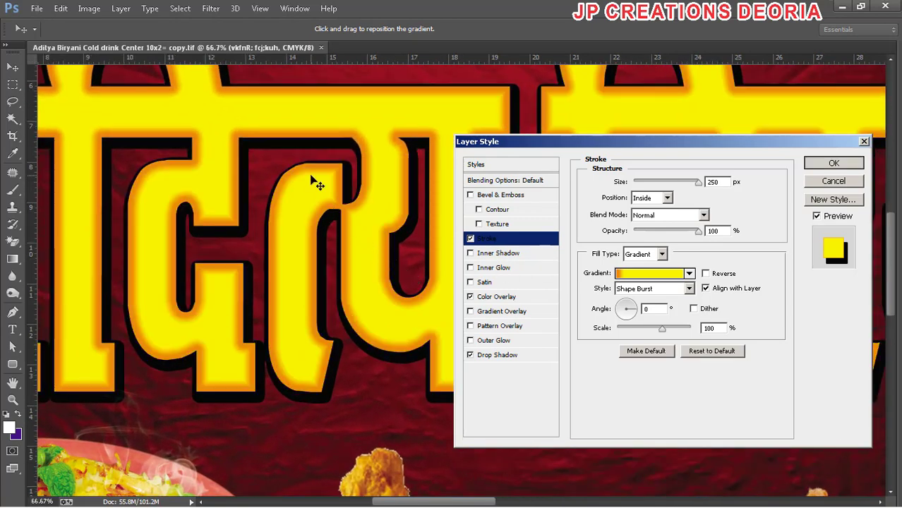
pyautogui.press('Return')
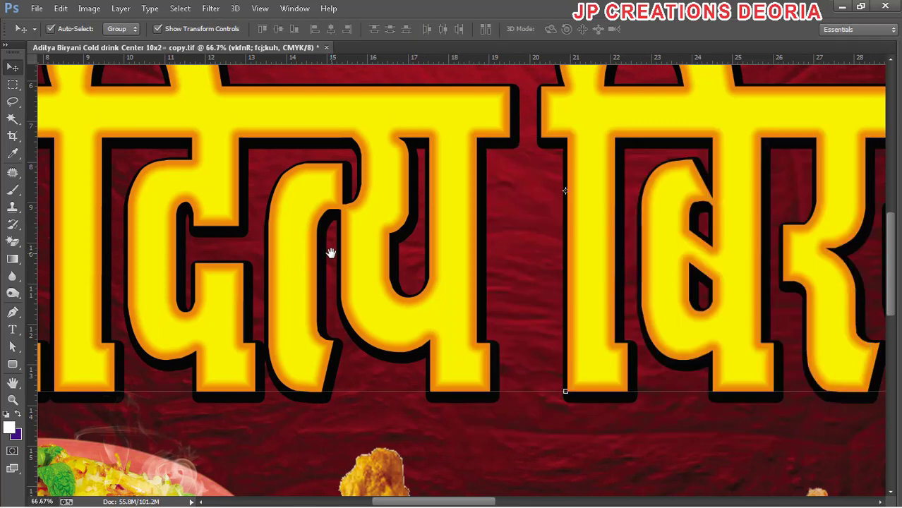
# Reopen the heading's Blending Options and toggle the stroke to compare its edge
pyautogui.press('m')
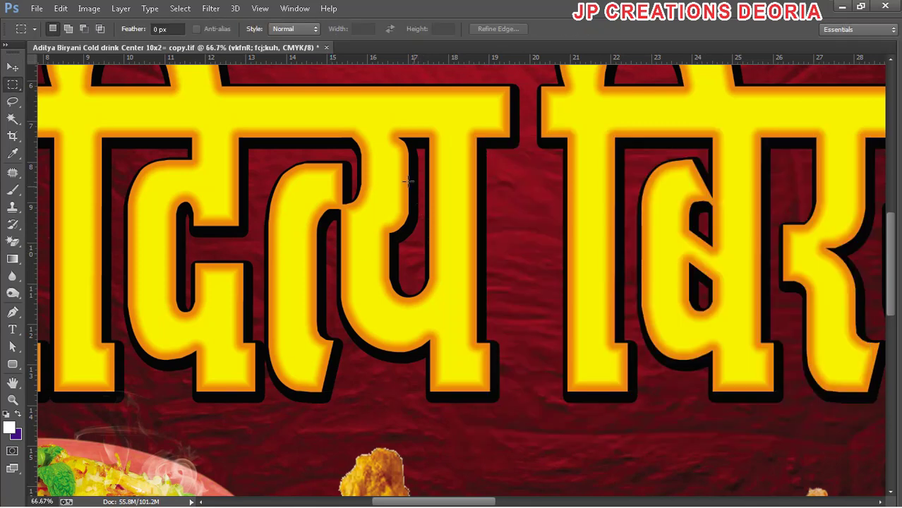
pyautogui.rightClick(408, 182)
pyautogui.click(426, 189)
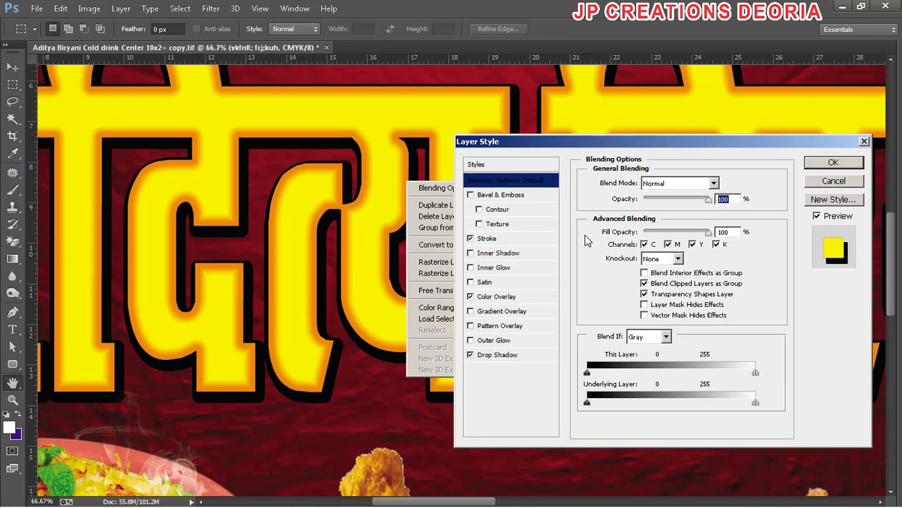
pyautogui.hotkey('ctrl', '+')
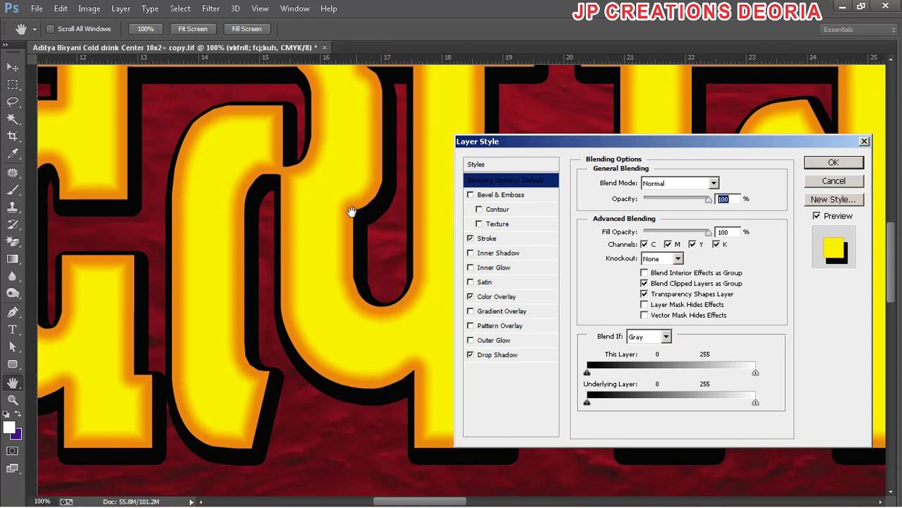
pyautogui.moveTo(361, 194); pyautogui.dragTo(348, 240)
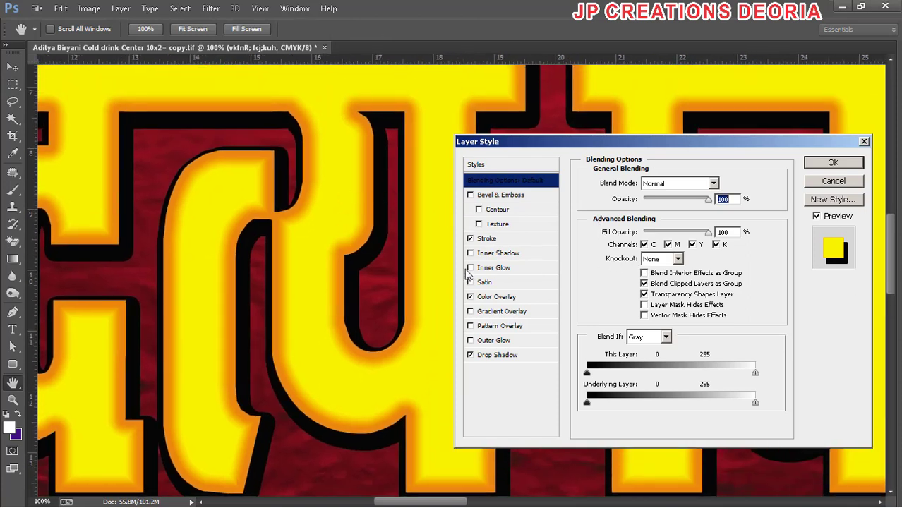
pyautogui.click(470, 238)
pyautogui.click(493, 243)
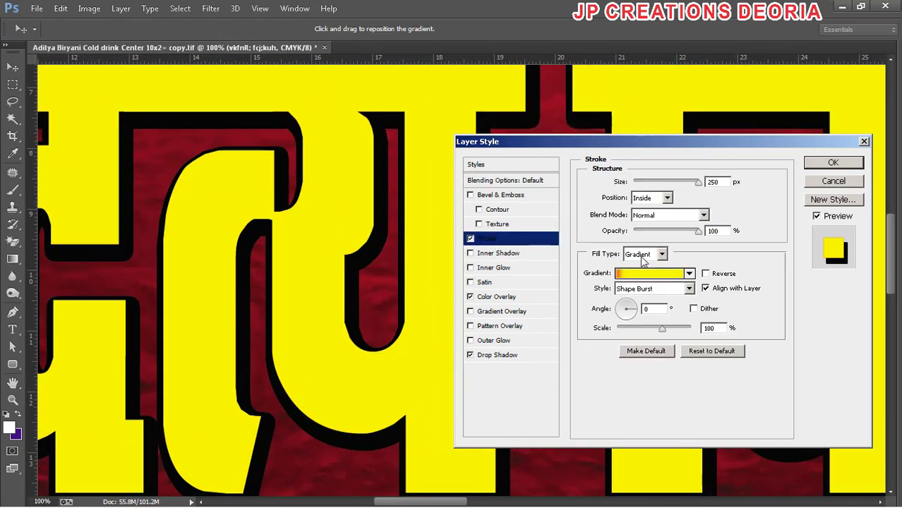
# Edit the stroke gradient to orange and yellow stops positioned at 2% and 18%
pyautogui.click(673, 274)
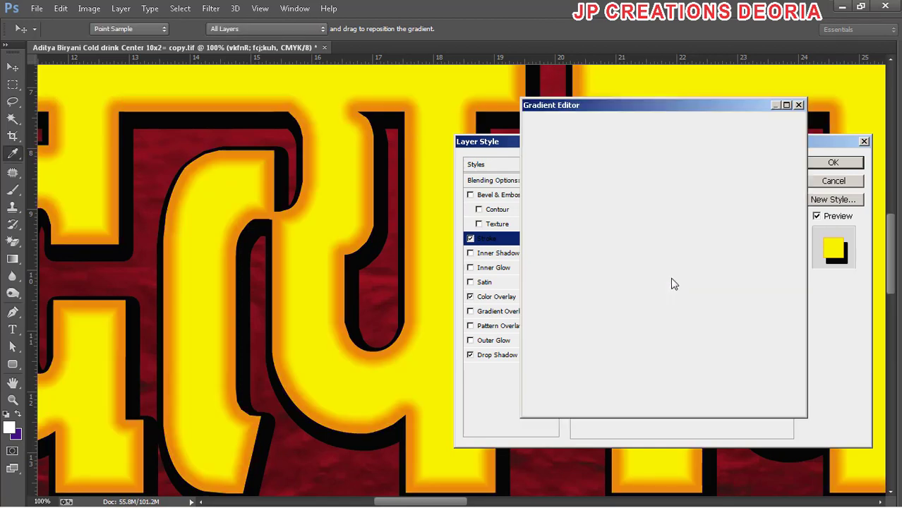
pyautogui.moveTo(568, 329)
pyautogui.mouseDown()
pyautogui.moveTo(603, 330)
pyautogui.moveTo(562, 331)
pyautogui.mouseUp()
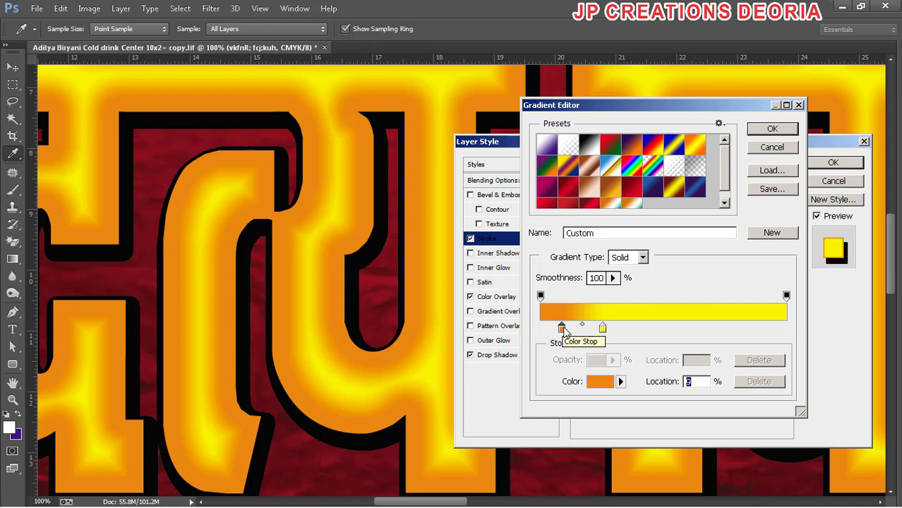
pyautogui.moveTo(564, 332); pyautogui.dragTo(557, 334)
pyautogui.moveTo(552, 332); pyautogui.dragTo(548, 334)
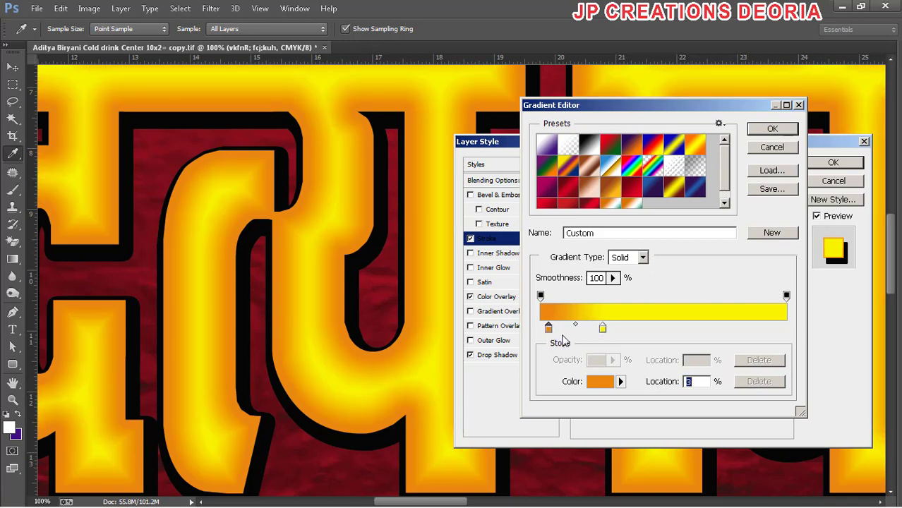
pyautogui.moveTo(549, 330)
pyautogui.mouseDown()
pyautogui.moveTo(593, 331)
pyautogui.moveTo(545, 329)
pyautogui.mouseUp()
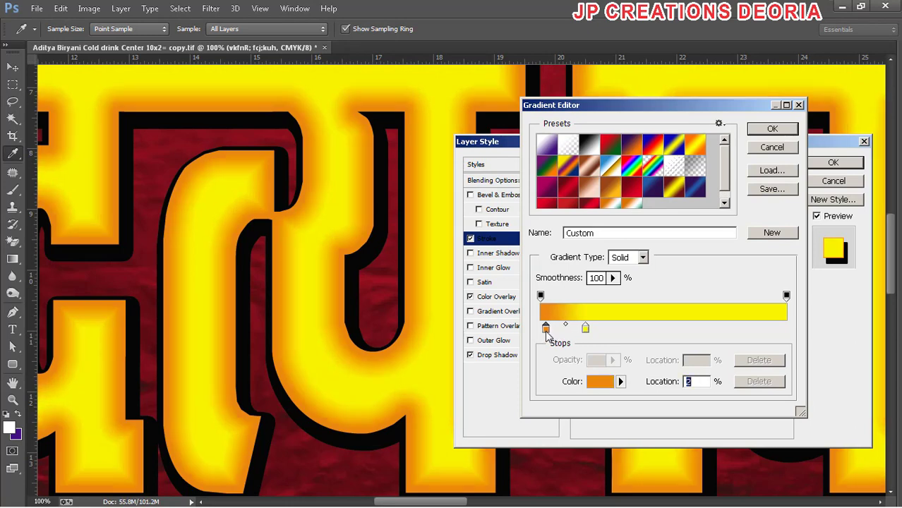
pyautogui.click(772, 128)
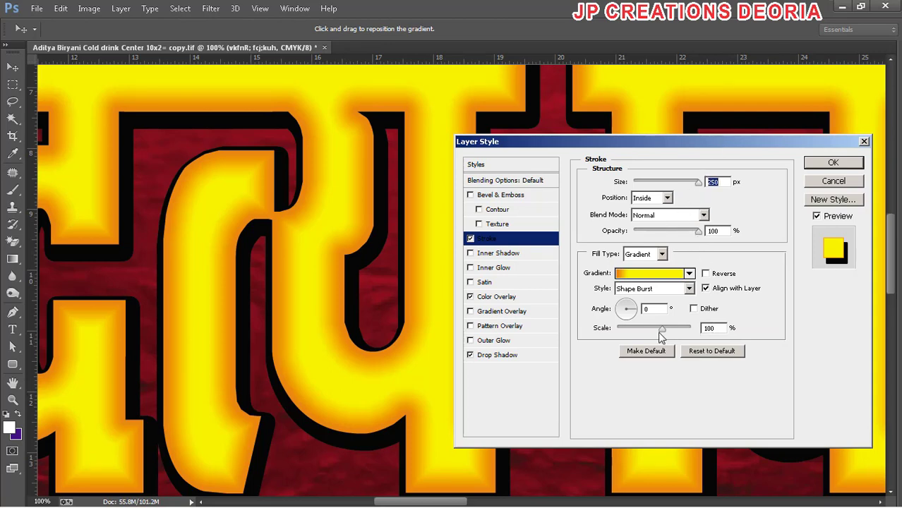
# Try the stroke gradient at 78% scale, lower opacity, and the Outside position
pyautogui.moveTo(663, 336)
pyautogui.mouseDown()
pyautogui.moveTo(651, 335)
pyautogui.moveTo(704, 335)
pyautogui.moveTo(670, 335)
pyautogui.mouseUp()
pyautogui.moveTo(697, 233)
pyautogui.mouseDown()
pyautogui.moveTo(643, 239)
pyautogui.moveTo(706, 242)
pyautogui.mouseUp()
pyautogui.click(667, 198)
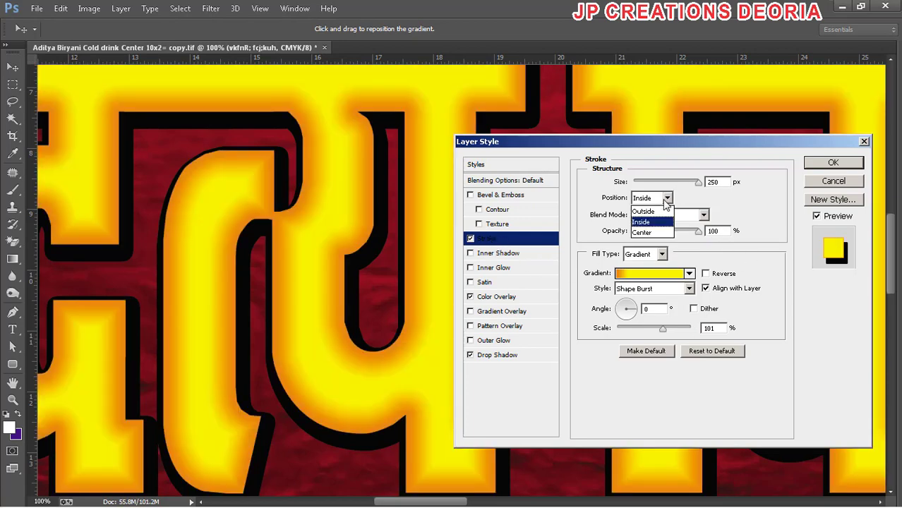
pyautogui.click(657, 205)
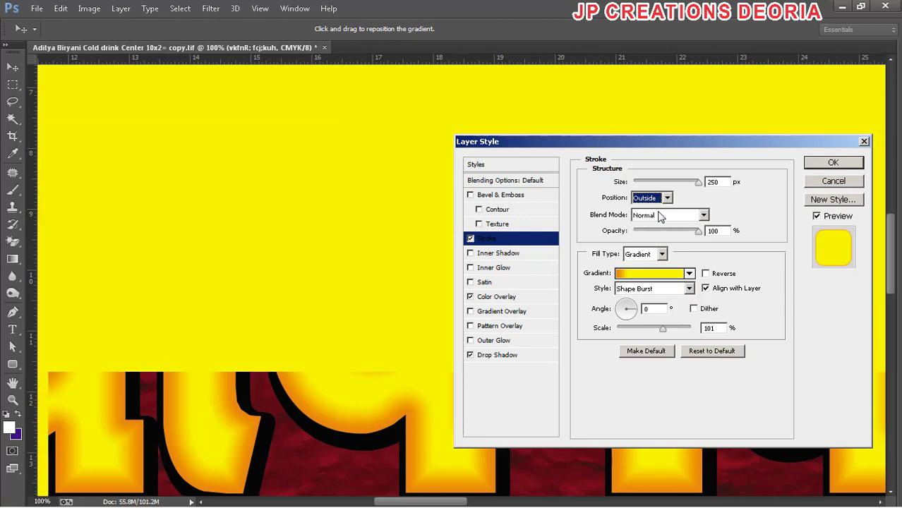
pyautogui.hotkey('ctrl', '-')
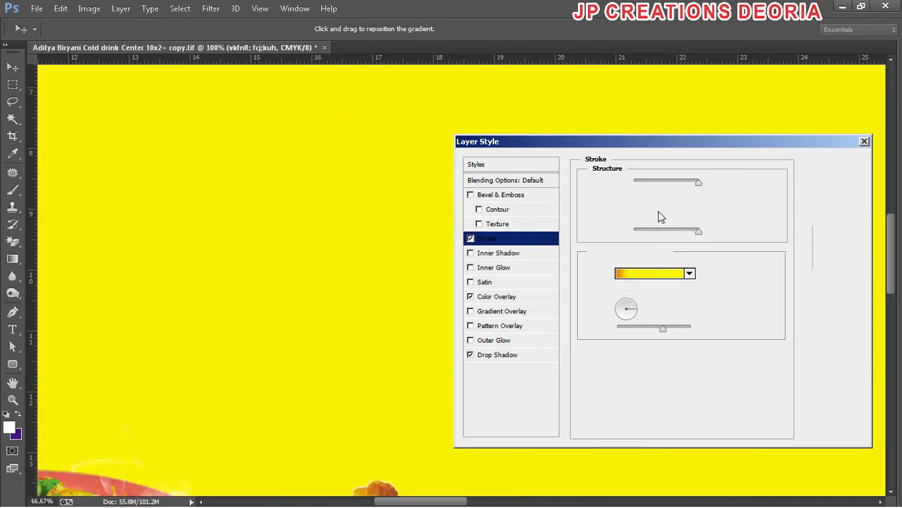
pyautogui.hotkey('ctrl', '-')
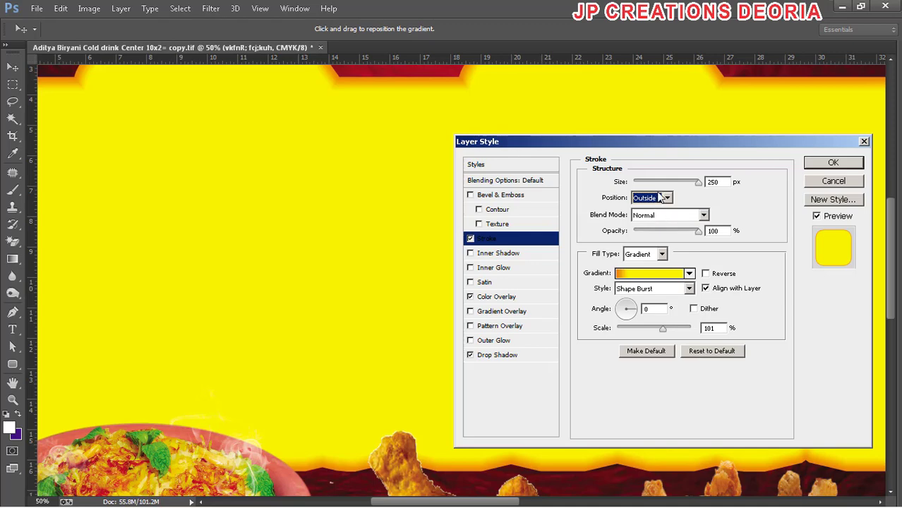
# Return the stroke position to Inside and apply the layer style
pyautogui.click(667, 197)
pyautogui.click(646, 217)
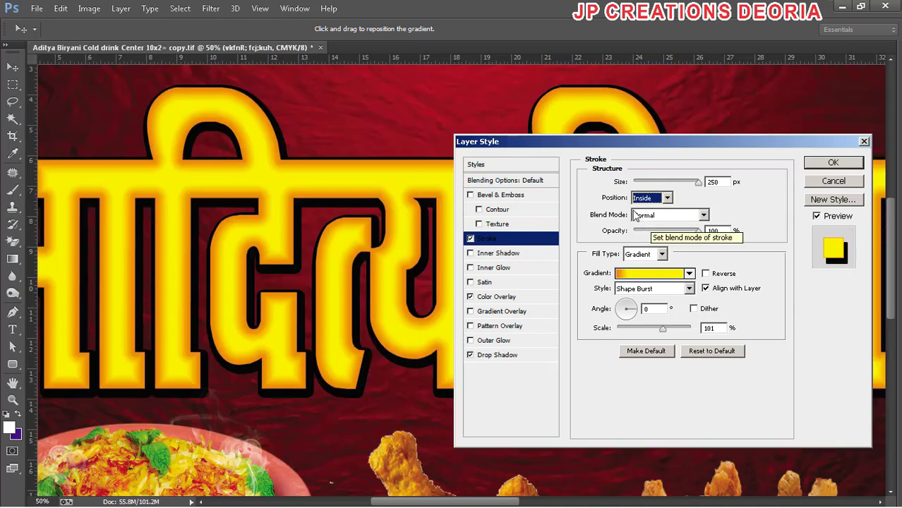
pyautogui.hotkey('ctrl', '+')
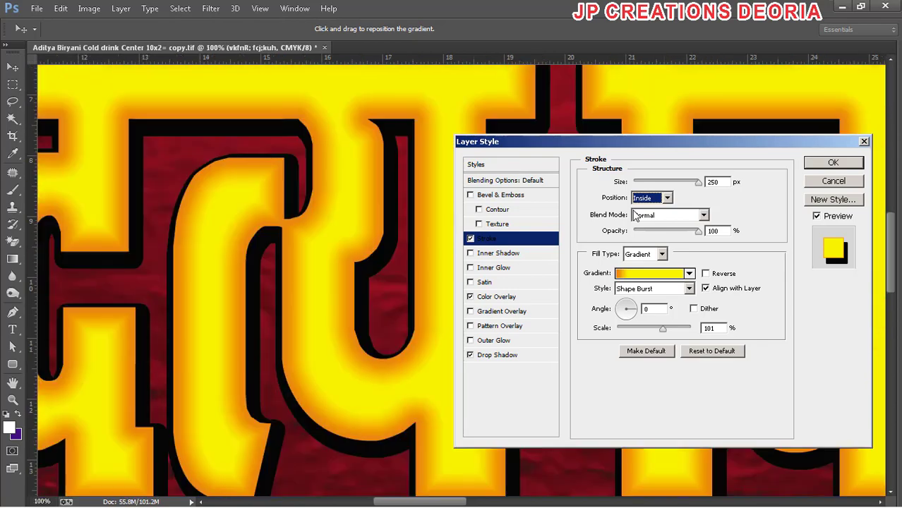
pyautogui.hotkey('ctrl', '-')
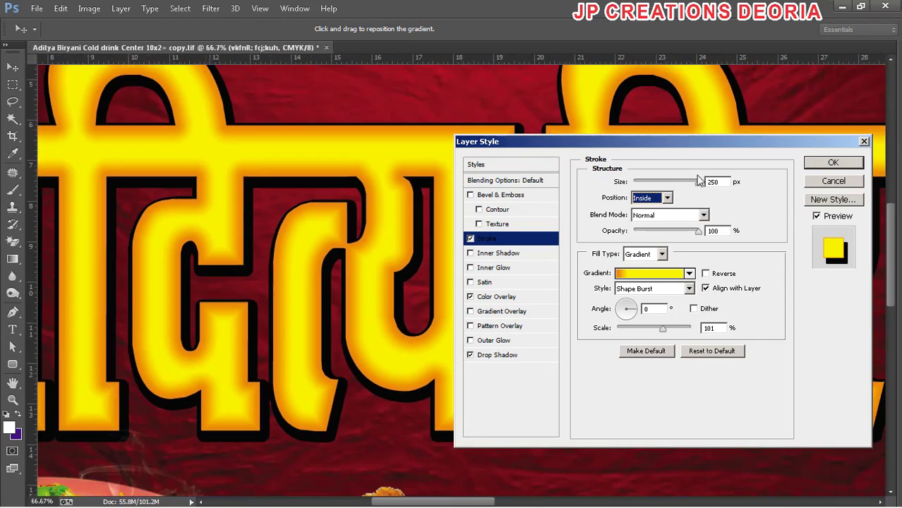
pyautogui.click(833, 162)
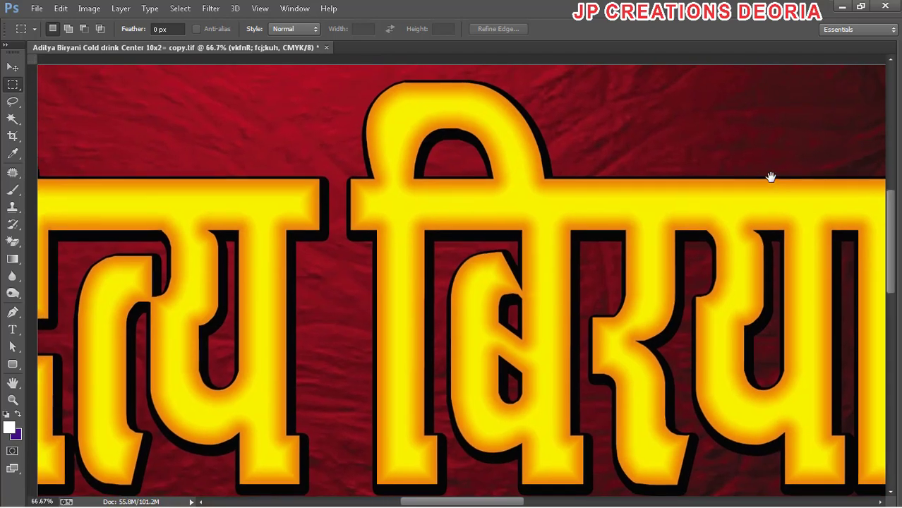
# Pan along the stroked title and reopen its Blending Options from the canvas context menu
pyautogui.moveTo(770, 177); pyautogui.dragTo(563, 188)
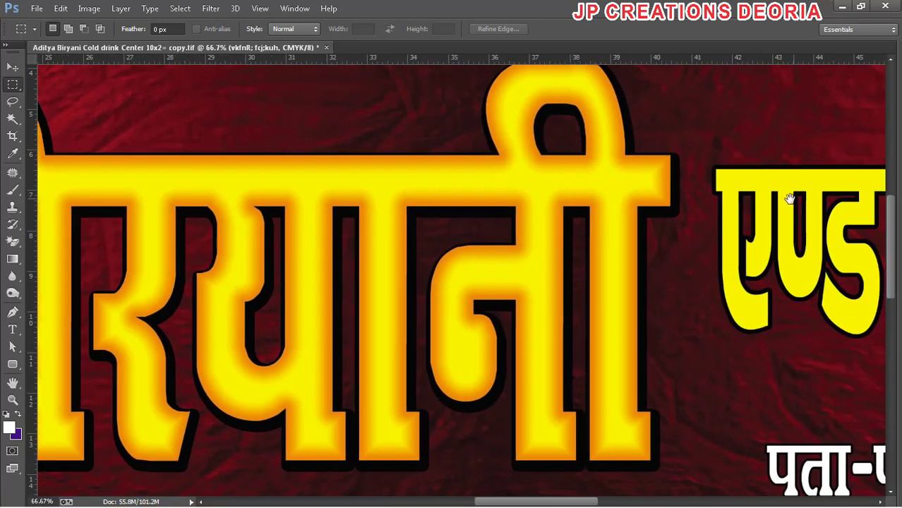
pyautogui.moveTo(788, 200)
pyautogui.mouseDown()
pyautogui.moveTo(638, 209)
pyautogui.moveTo(591, 236)
pyautogui.mouseUp()
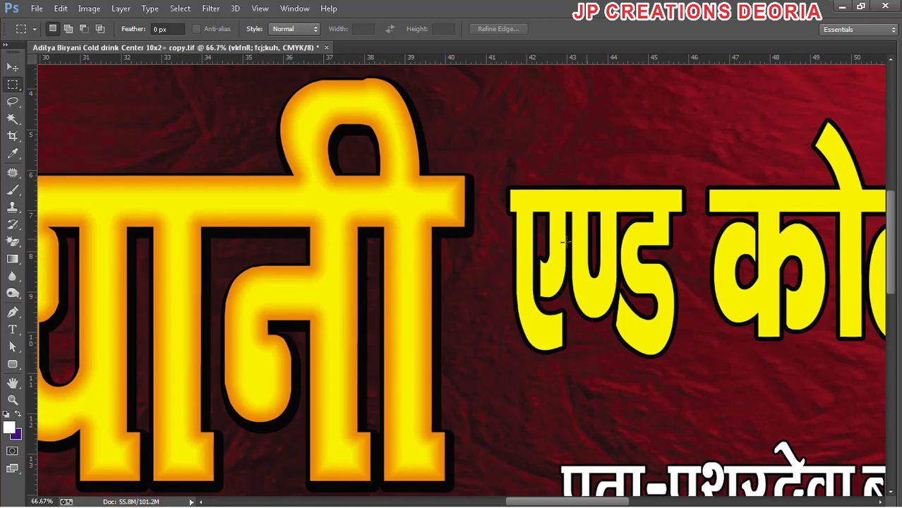
pyautogui.press('v')
pyautogui.moveTo(422, 266); pyautogui.dragTo(364, 262)
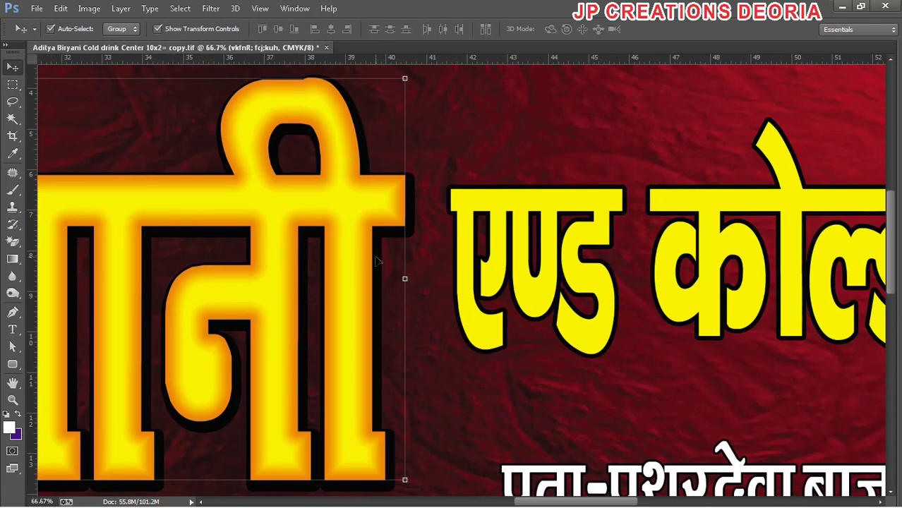
pyautogui.press('m')
pyautogui.rightClick(357, 225)
pyautogui.click(379, 234)
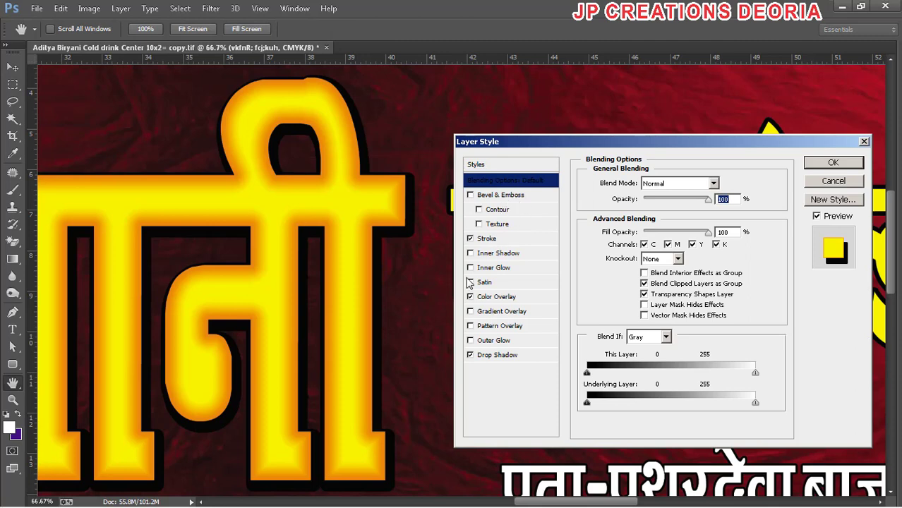
# Preview the title's stroke at 79 px, then restore it to 250 px
pyautogui.click(505, 240)
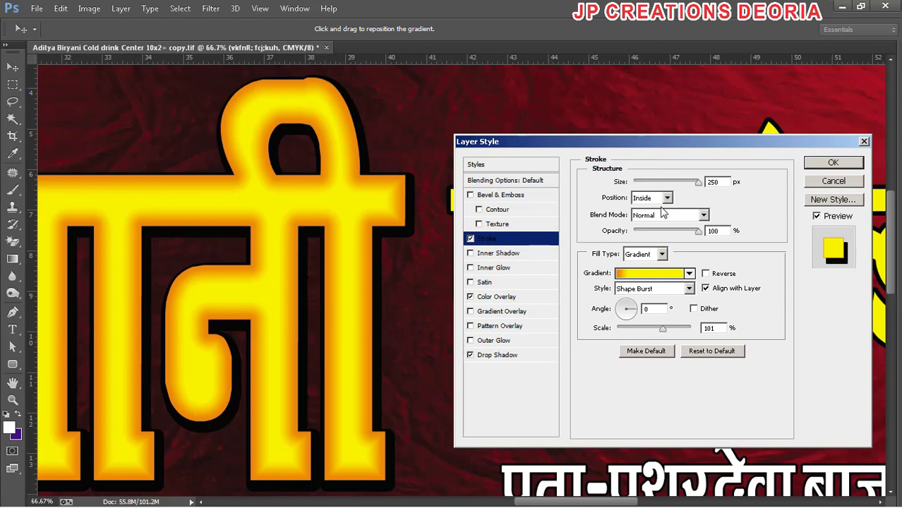
pyautogui.moveTo(698, 182); pyautogui.dragTo(656, 183)
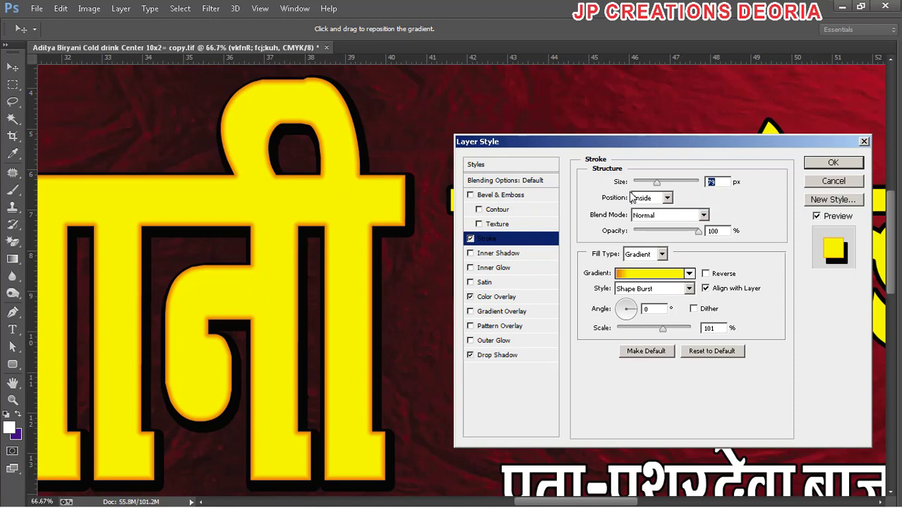
pyautogui.moveTo(640, 183); pyautogui.dragTo(713, 184)
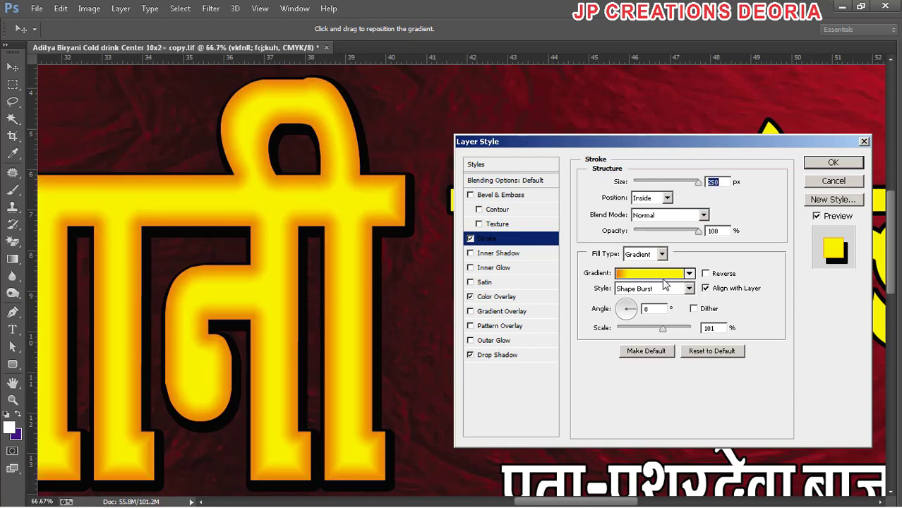
# Preview gradient presets on the stroke: Orange-Yellow-Orange, Blue-Yellow-Blue, Violet-Orange, Spectrum and others
pyautogui.click(664, 275)
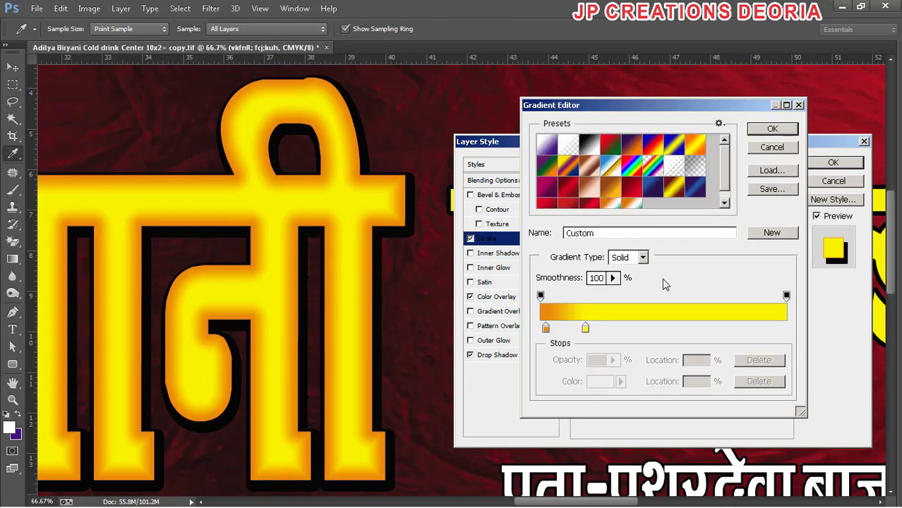
pyautogui.click(694, 144)
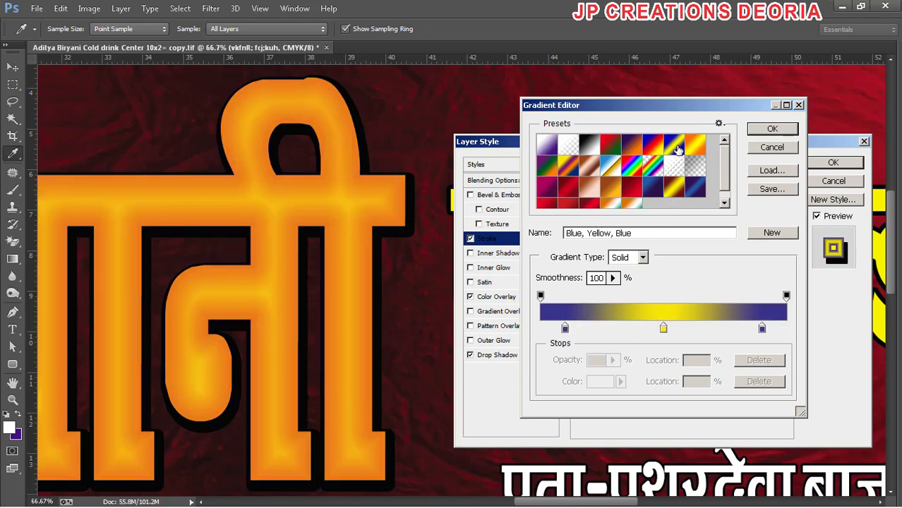
pyautogui.click(675, 148)
pyautogui.click(654, 151)
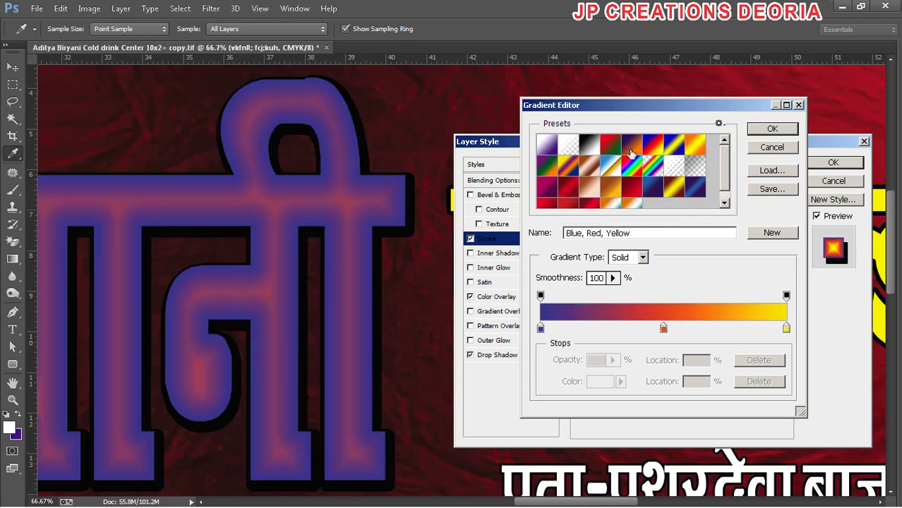
pyautogui.click(631, 154)
pyautogui.click(632, 172)
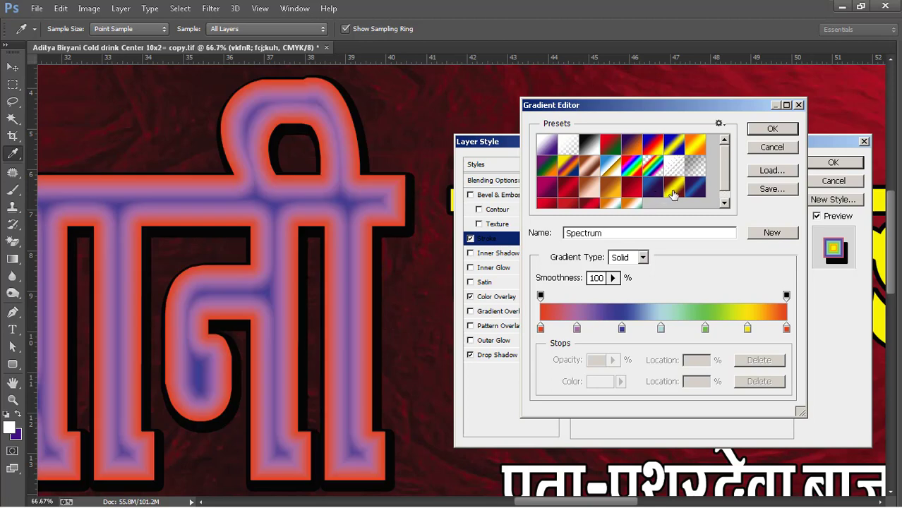
pyautogui.click(672, 196)
pyautogui.click(693, 153)
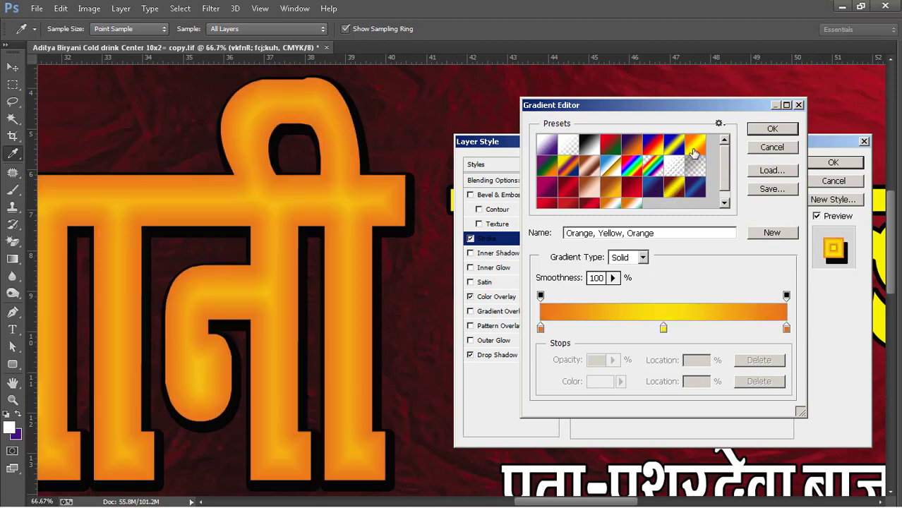
# Discard the preset trials to keep the original orange-to-yellow gradient, and confirm the stroke
pyautogui.moveTo(730, 185); pyautogui.dragTo(726, 191)
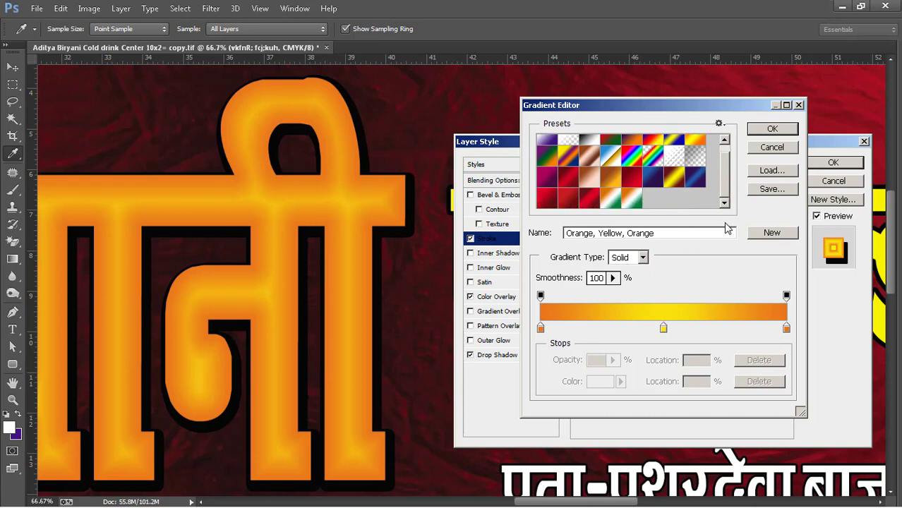
pyautogui.click(772, 149)
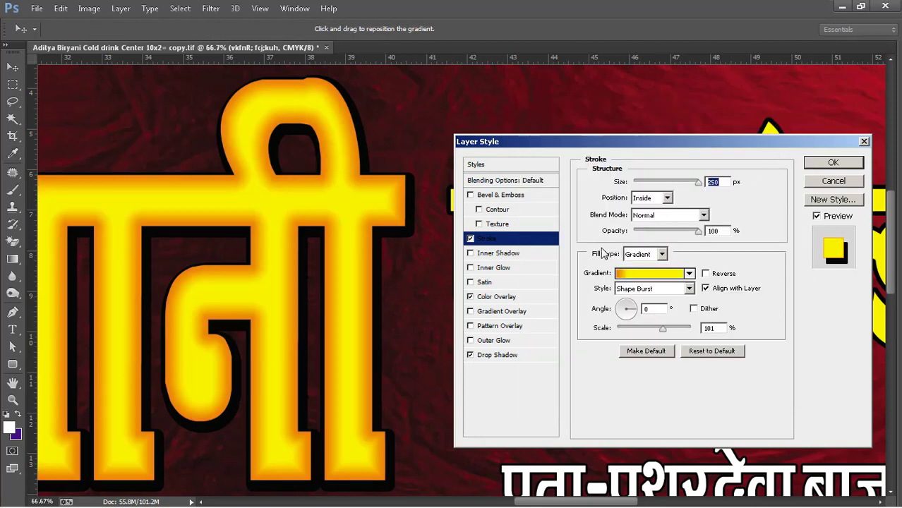
pyautogui.click(827, 163)
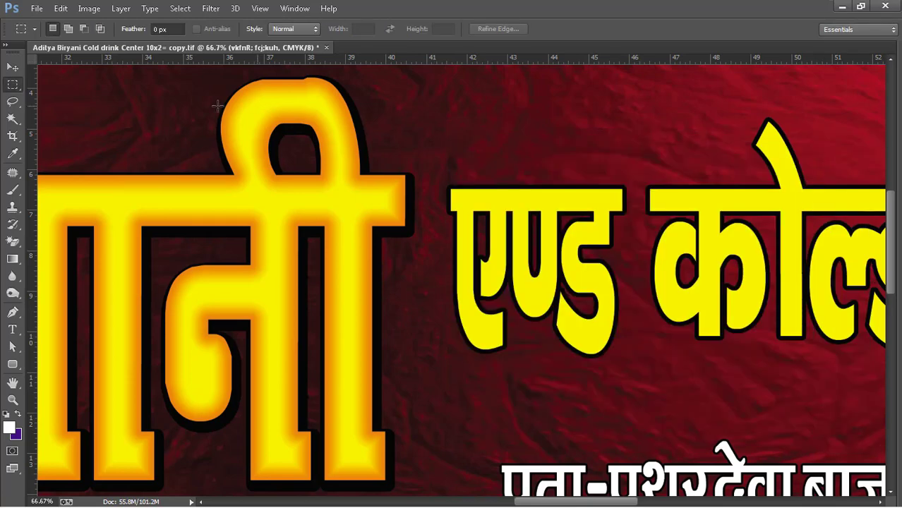
# With the Move tool, fit the whole banner on screen and select Layer 7 copy
pyautogui.press('v')
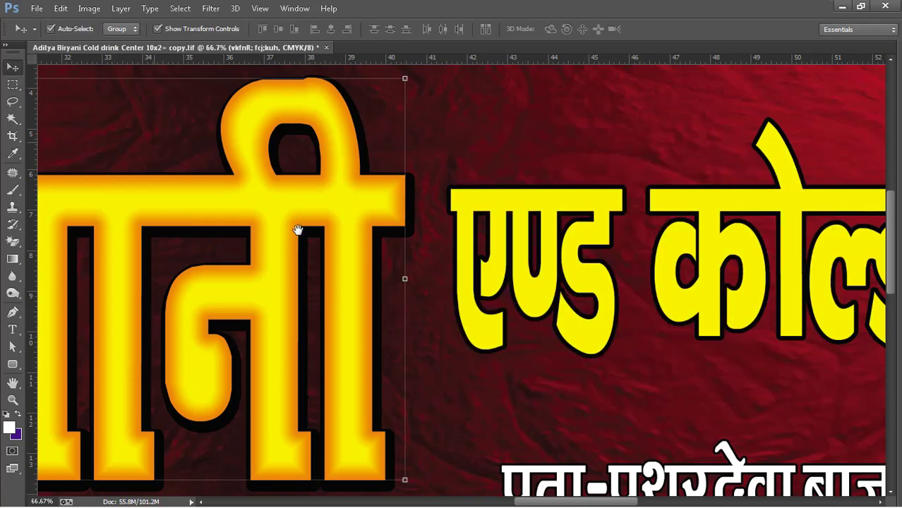
pyautogui.hotkey('ctrl', '-')
pyautogui.hotkey('ctrl', '-')
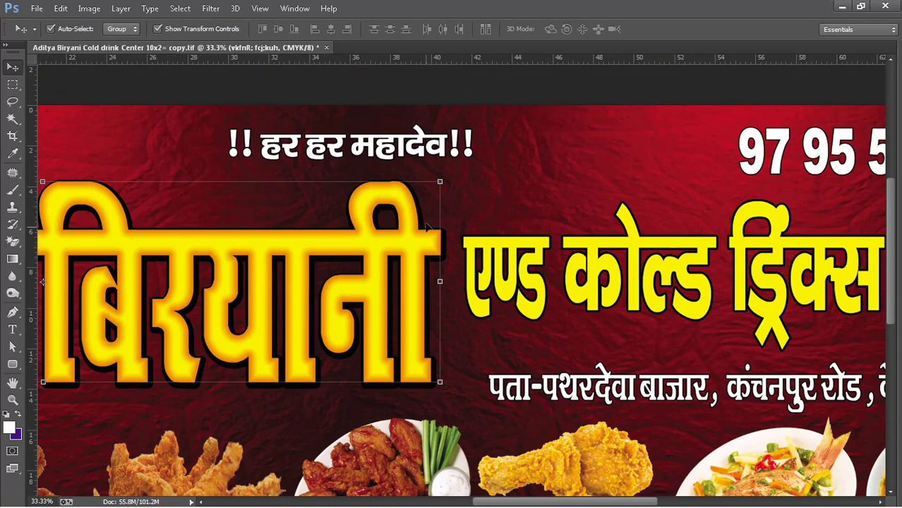
pyautogui.hotkey('ctrl', '0')
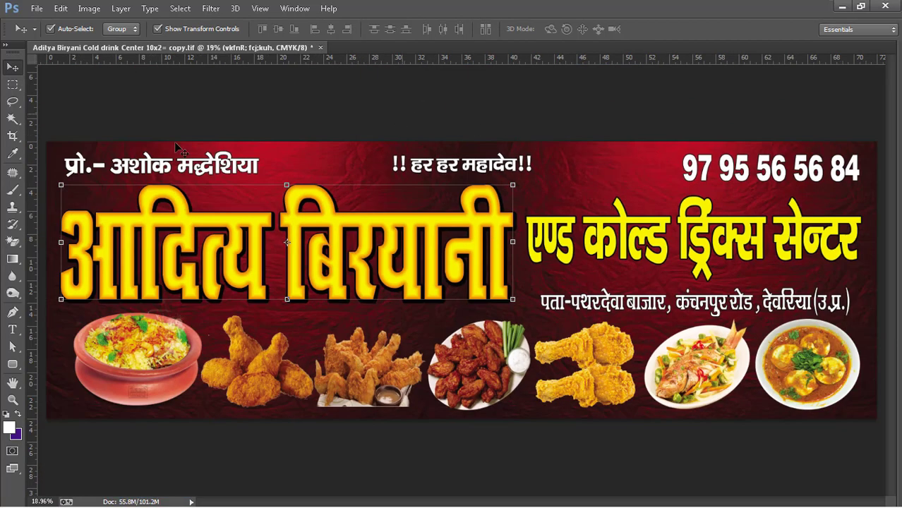
pyautogui.click(261, 461)
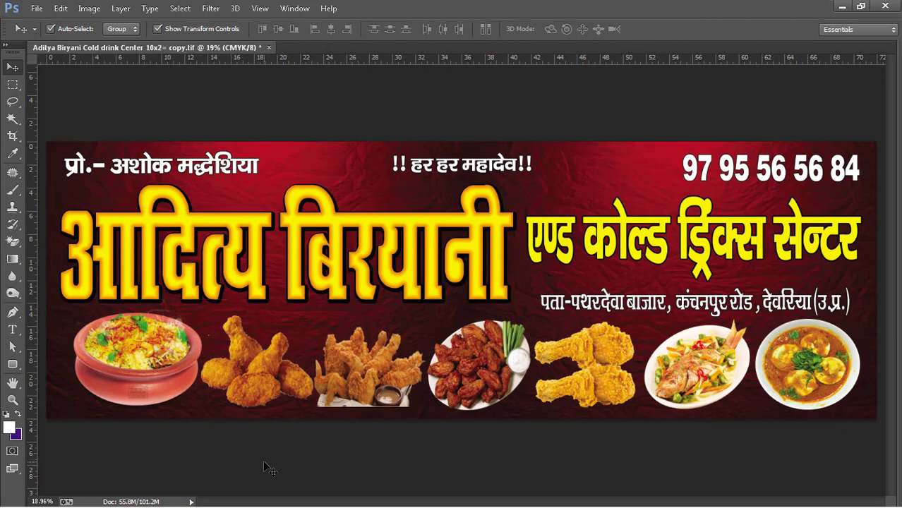
pyautogui.click(69, 411)
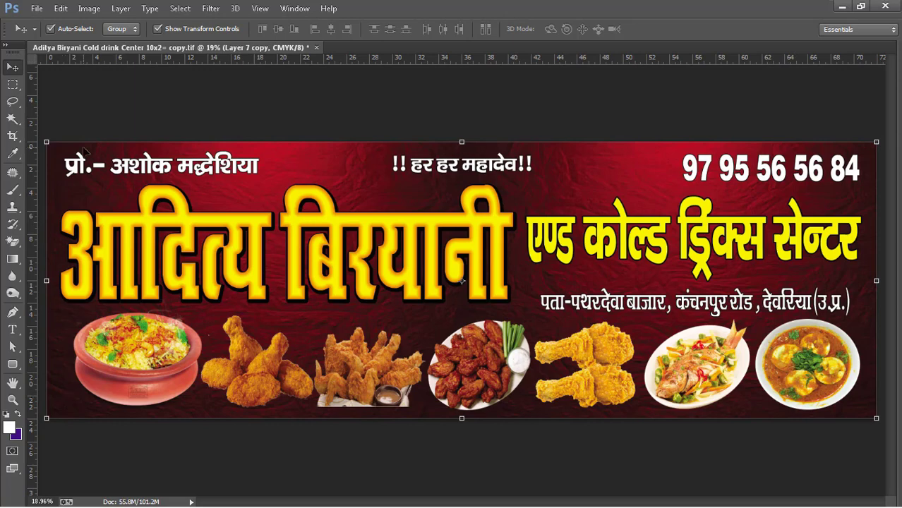
# Open the background layer's Stroke style and zoom in on the banner's top-left border
pyautogui.click(120, 9)
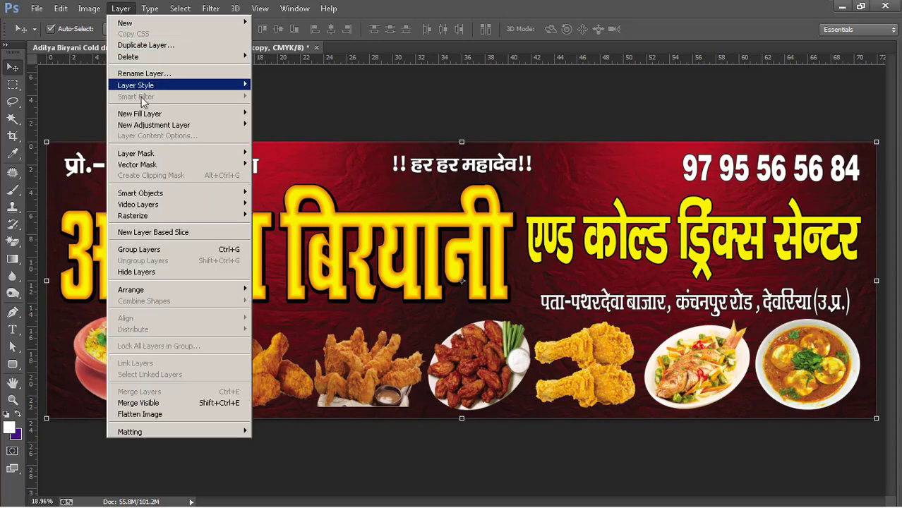
pyautogui.moveTo(141, 85)
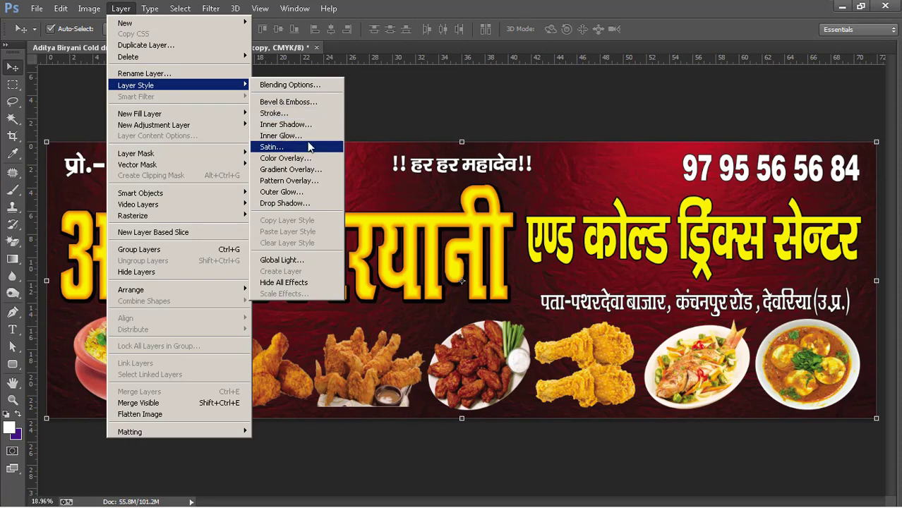
pyautogui.click(303, 113)
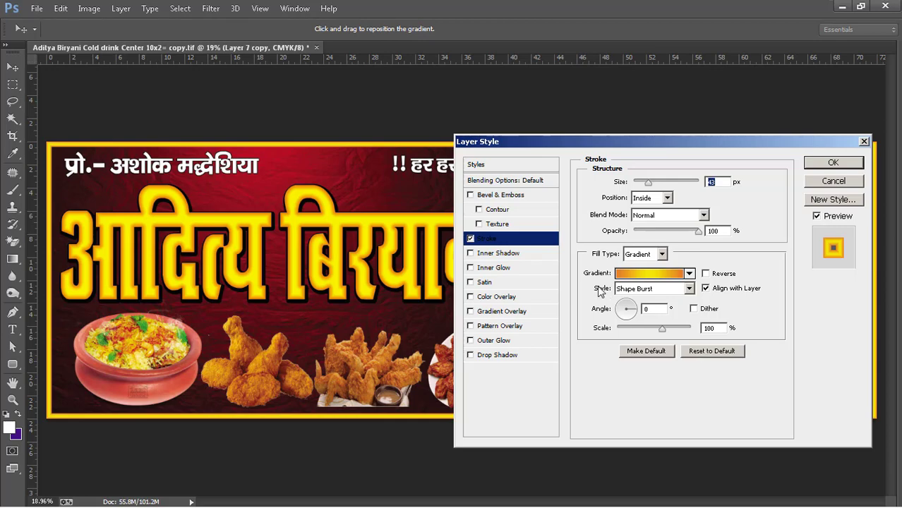
pyautogui.hotkey('ctrl', '+')
pyautogui.hotkey('ctrl', '+')
pyautogui.moveTo(439, 246); pyautogui.dragTo(191, 196)
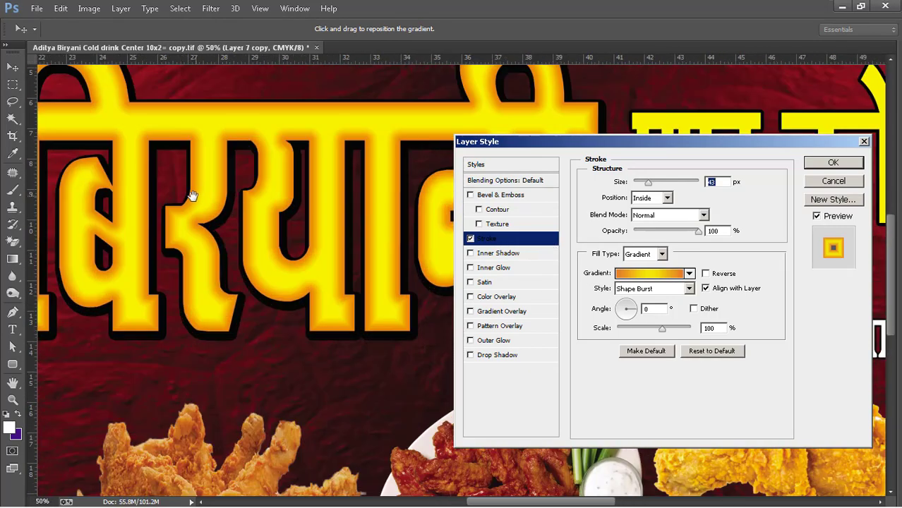
pyautogui.hotkey('ctrl', '+')
pyautogui.moveTo(439, 274); pyautogui.dragTo(494, 396)
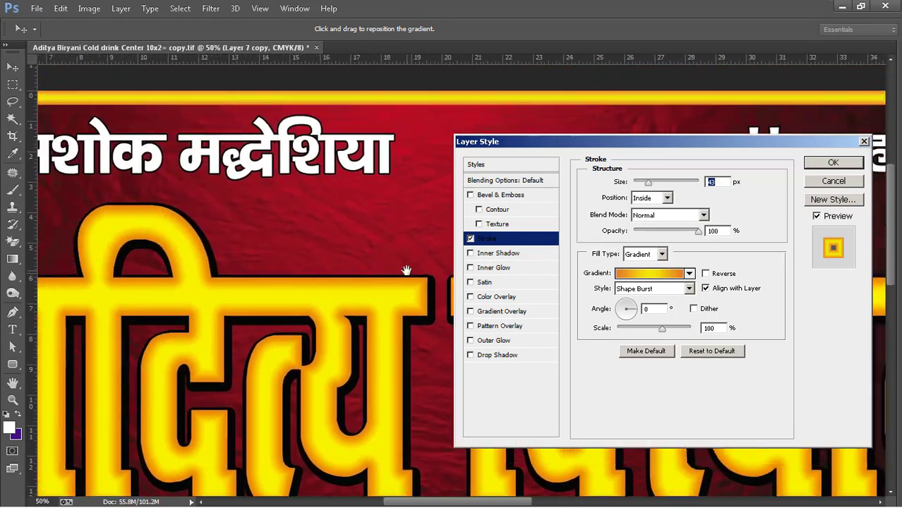
pyautogui.moveTo(198, 157)
pyautogui.mouseDown()
pyautogui.moveTo(332, 247)
pyautogui.moveTo(382, 242)
pyautogui.mouseUp()
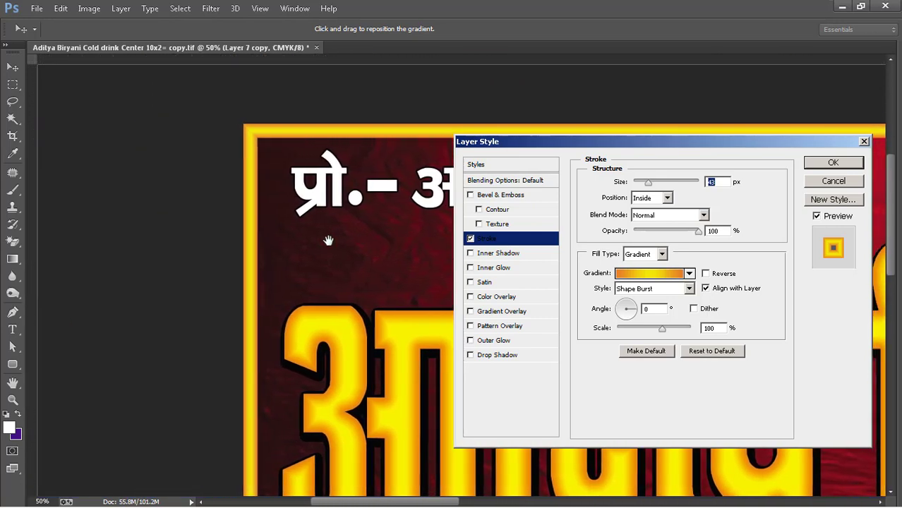
pyautogui.hotkey('ctrl', '+')
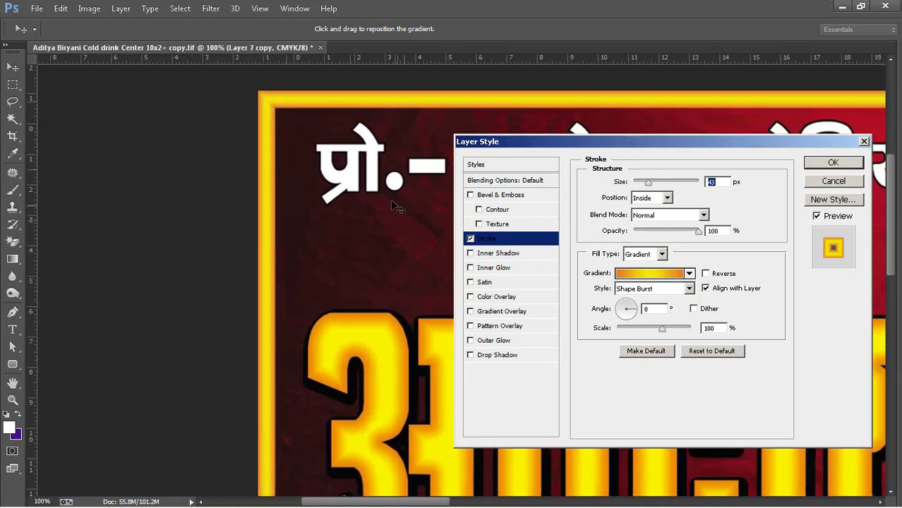
pyautogui.hotkey('ctrl', '+')
pyautogui.moveTo(263, 161); pyautogui.dragTo(382, 298)
pyautogui.moveTo(233, 282); pyautogui.dragTo(322, 288)
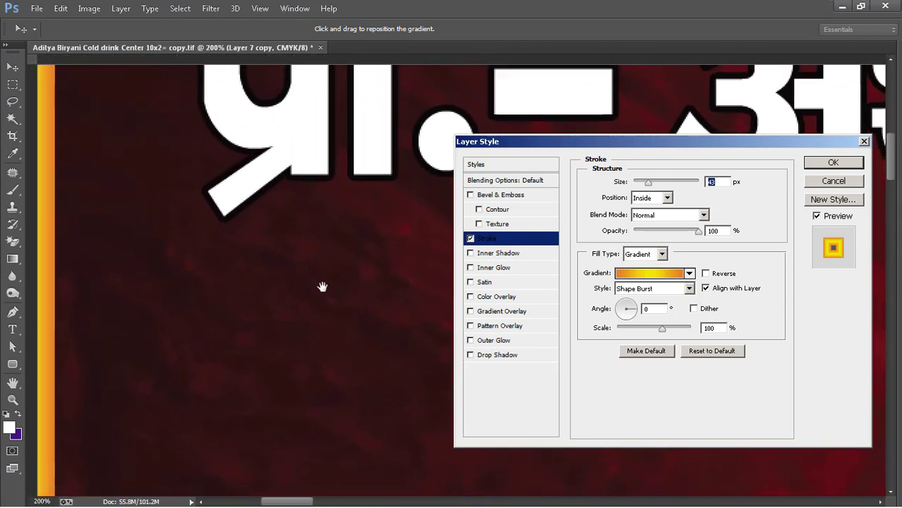
pyautogui.moveTo(211, 264); pyautogui.dragTo(312, 264)
pyautogui.moveTo(288, 141); pyautogui.dragTo(288, 283)
pyautogui.moveTo(264, 224)
pyautogui.mouseDown()
pyautogui.moveTo(254, 261)
pyautogui.moveTo(332, 282)
pyautogui.moveTo(354, 302)
pyautogui.mouseUp()
pyautogui.hotkey('ctrl', '+')
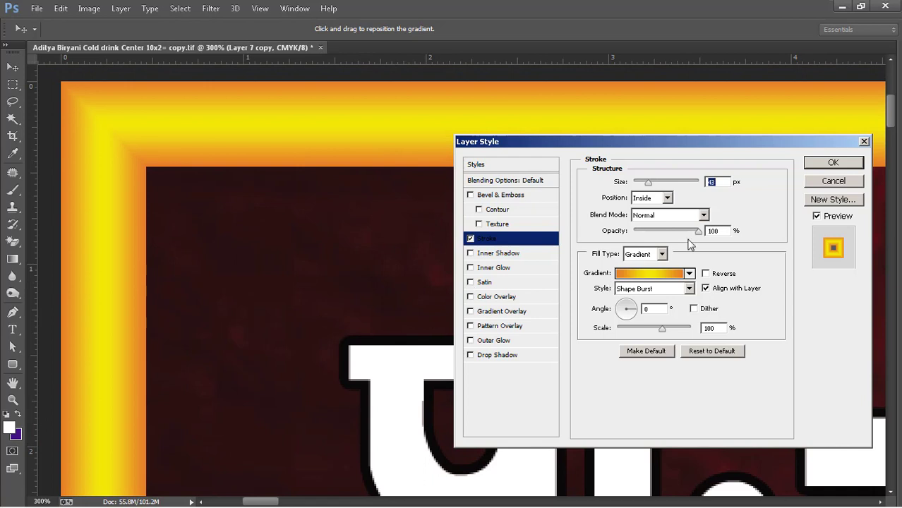
# Try an Outside stroke position, then set it back to Inside at 57 px
pyautogui.click(657, 199)
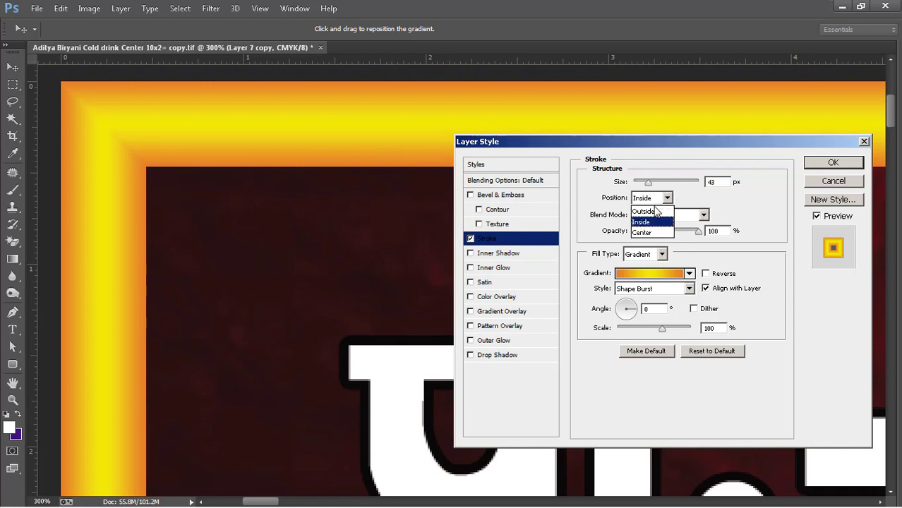
pyautogui.click(653, 209)
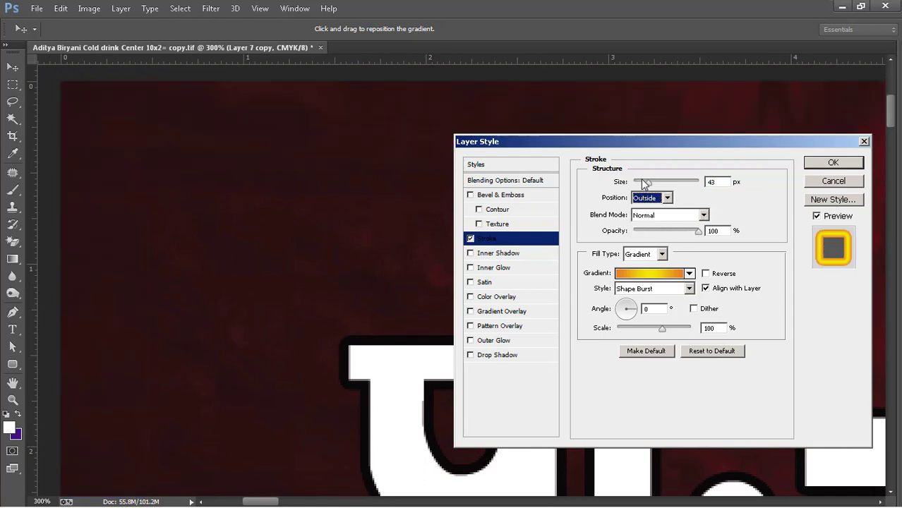
pyautogui.click(660, 205)
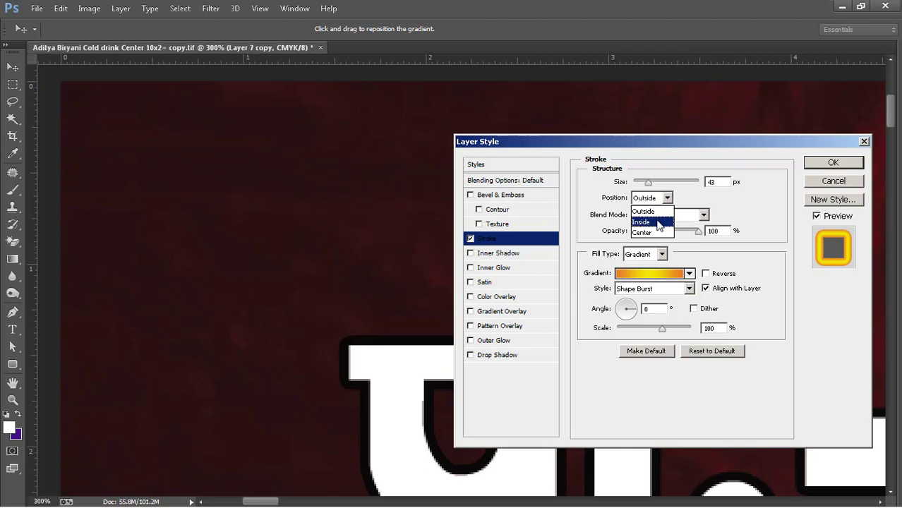
pyautogui.click(658, 223)
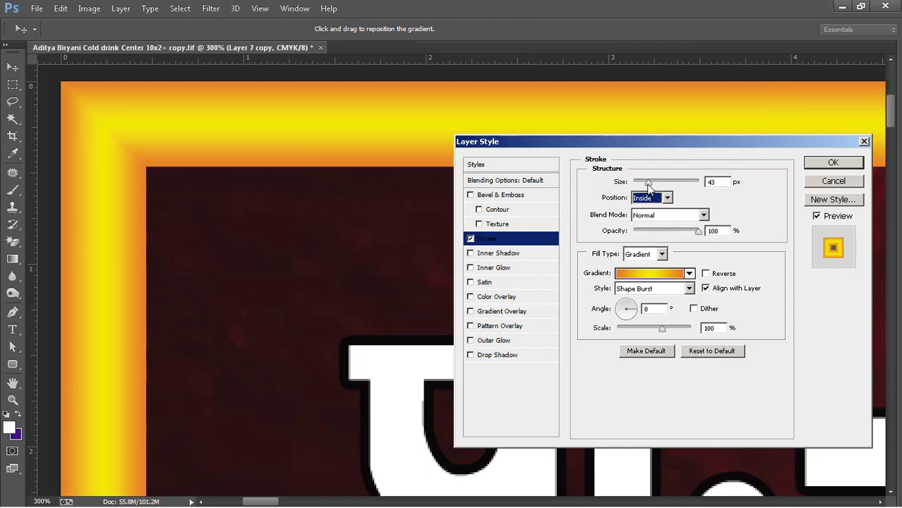
pyautogui.moveTo(648, 182); pyautogui.dragTo(651, 182)
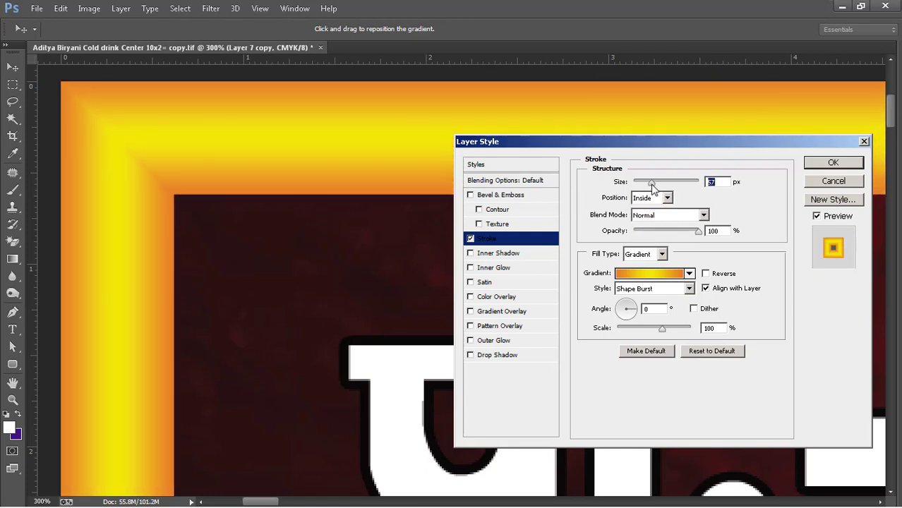
# Try a solid colour fill, return to Gradient, and preview the dark red–yellow–dark red preset
pyautogui.click(654, 257)
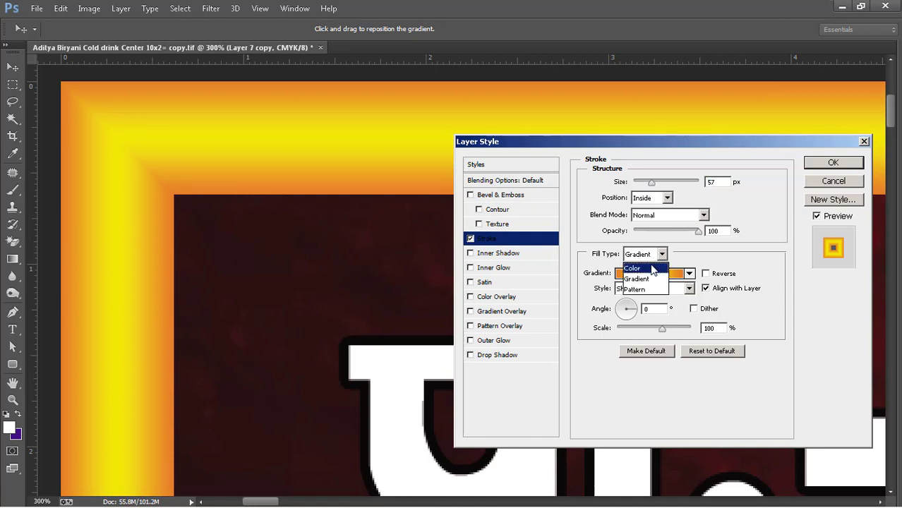
pyautogui.click(651, 268)
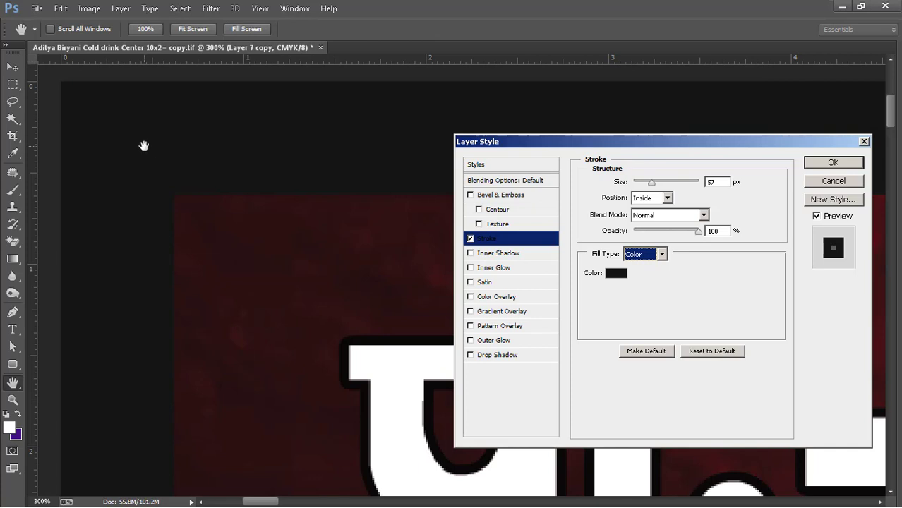
pyautogui.click(661, 260)
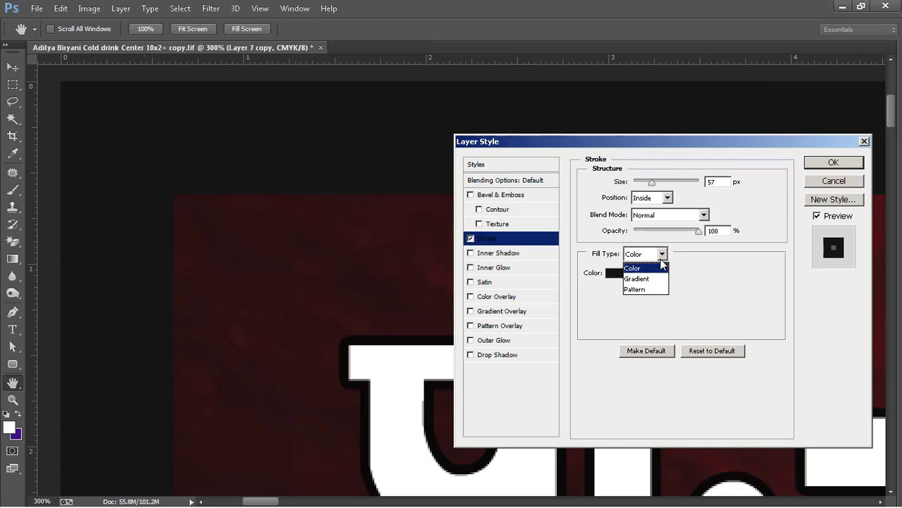
pyautogui.click(643, 279)
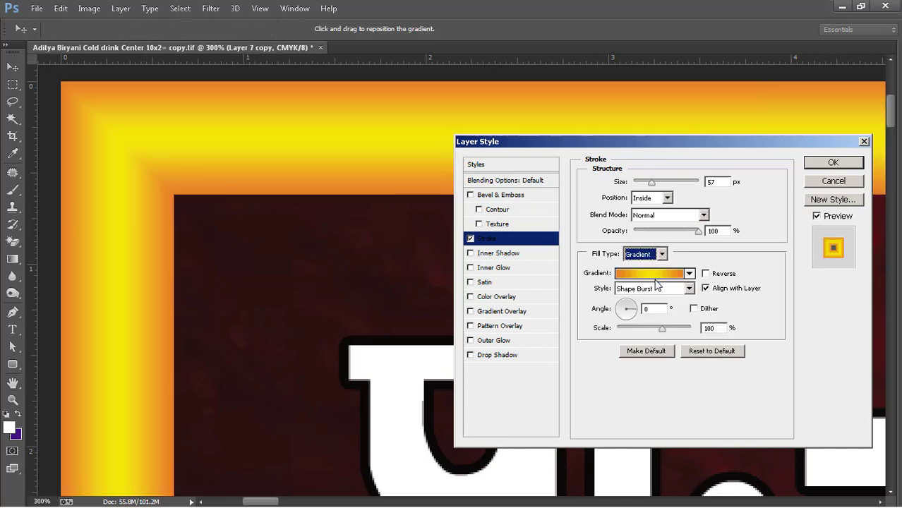
pyautogui.click(663, 274)
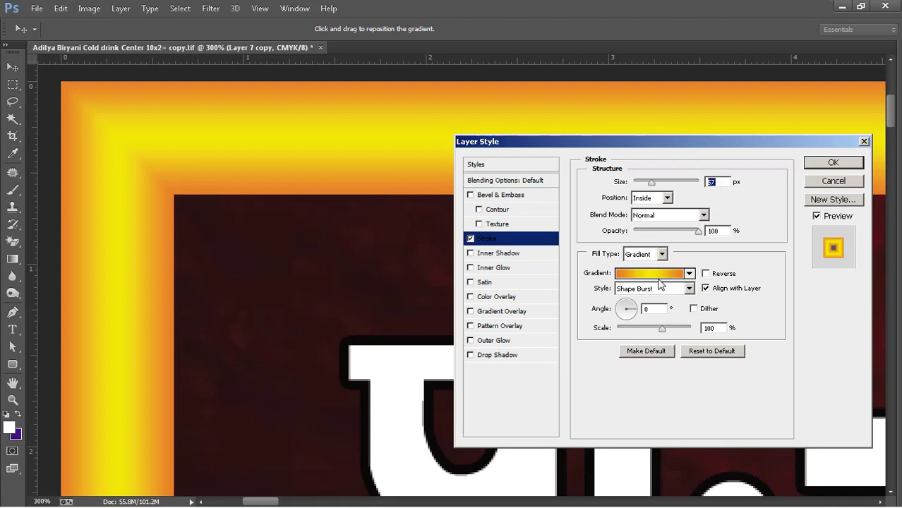
pyautogui.click(679, 196)
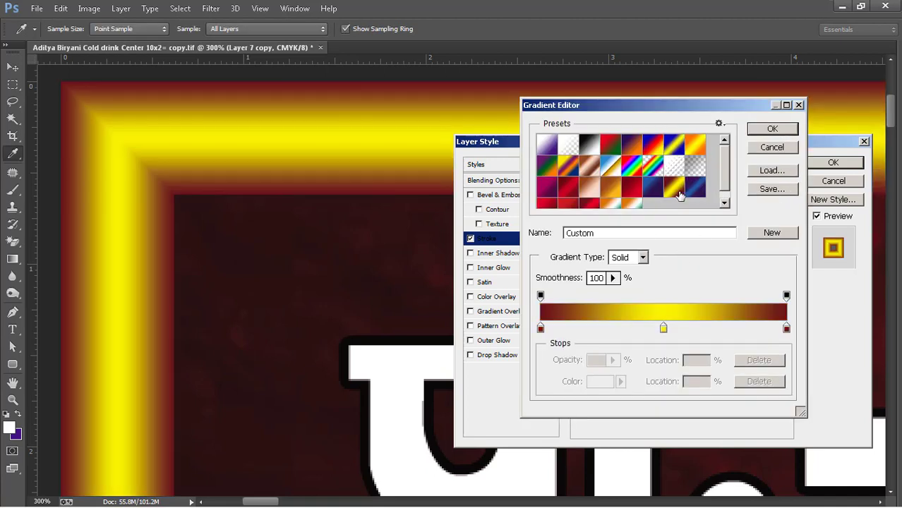
# Preview several presets, then apply the orange–white–green tricolour gradient to the frame stroke
pyautogui.click(695, 147)
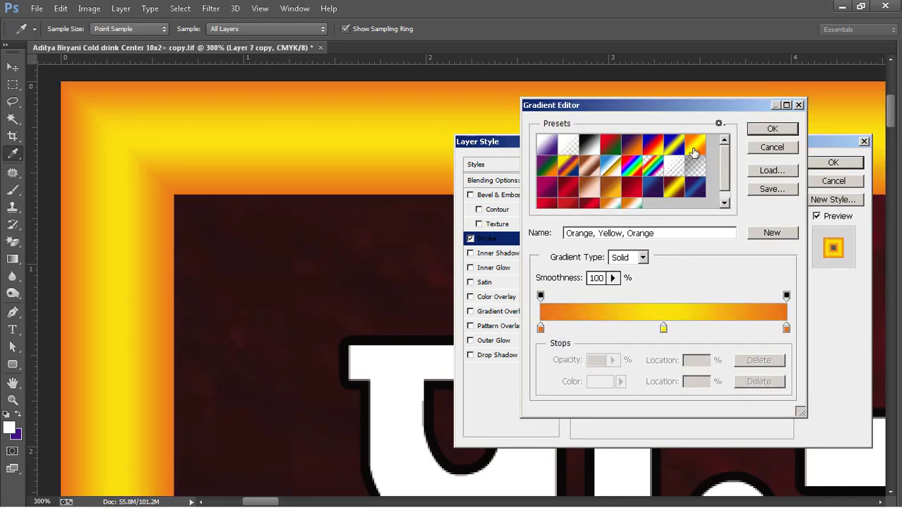
pyautogui.click(656, 146)
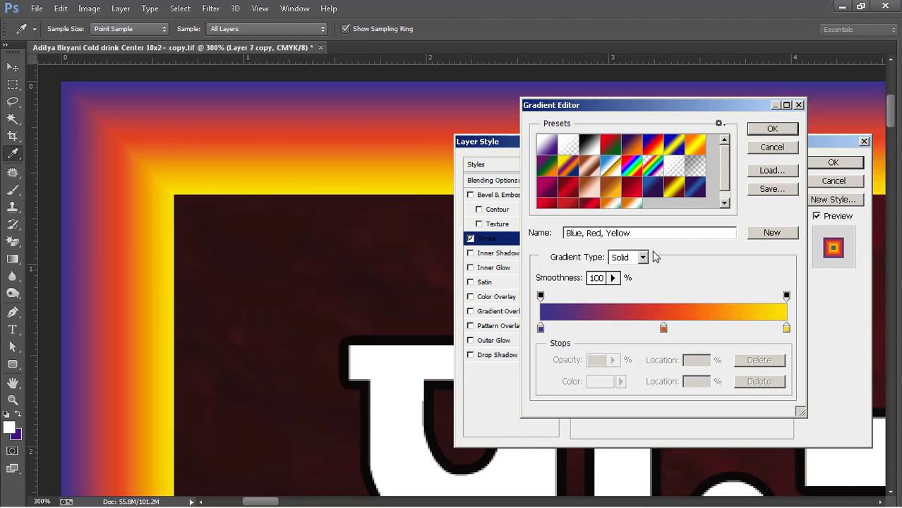
pyautogui.click(628, 189)
pyautogui.click(631, 204)
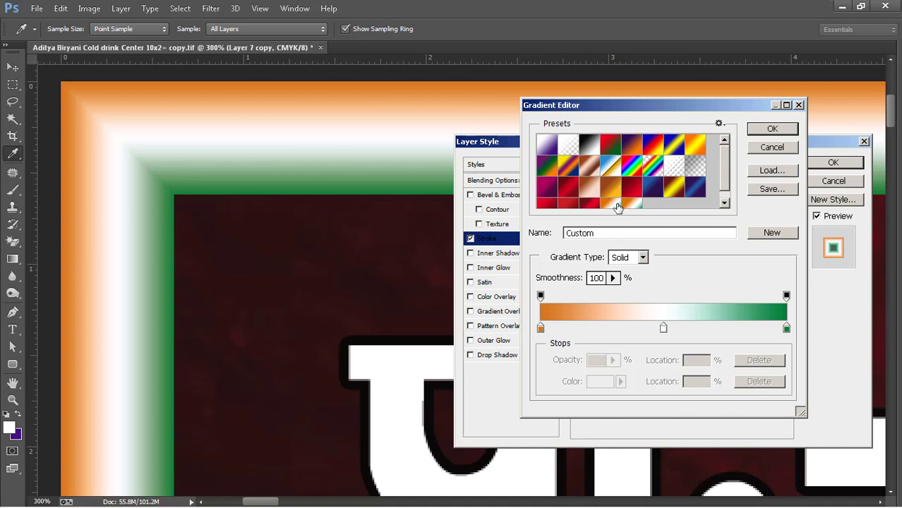
pyautogui.click(772, 129)
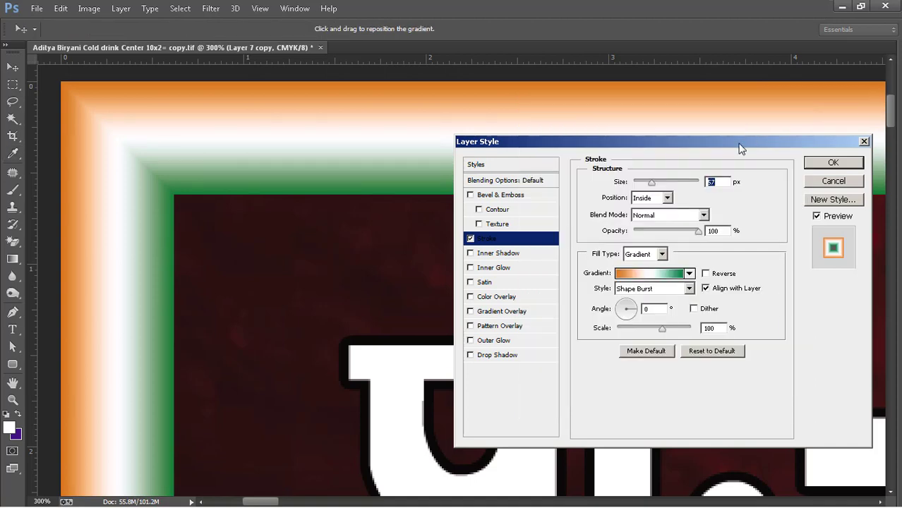
pyautogui.hotkey('ctrl', '-')
pyautogui.hotkey('ctrl', '-')
pyautogui.hotkey('ctrl', '-')
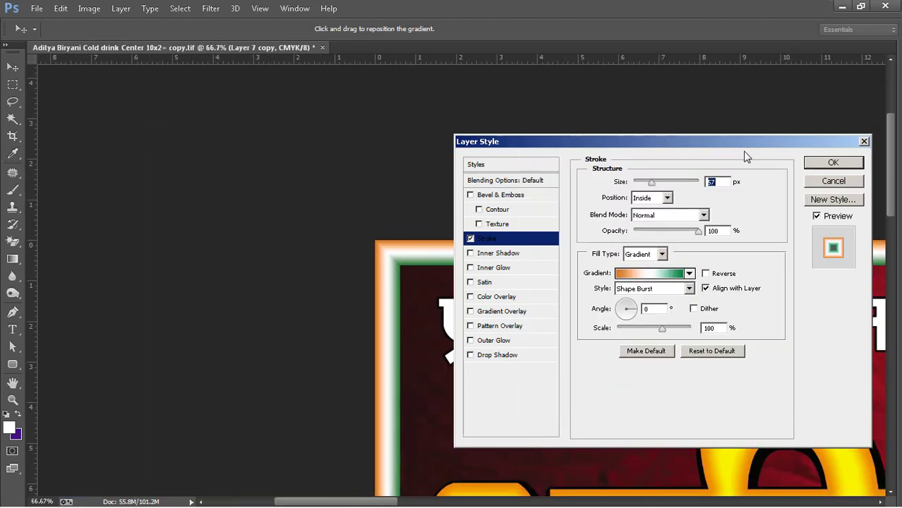
pyautogui.click(814, 168)
# Zoom in on the banner's top-left corner to inspect the tricolour border
pyautogui.hotkey('ctrl', '0')
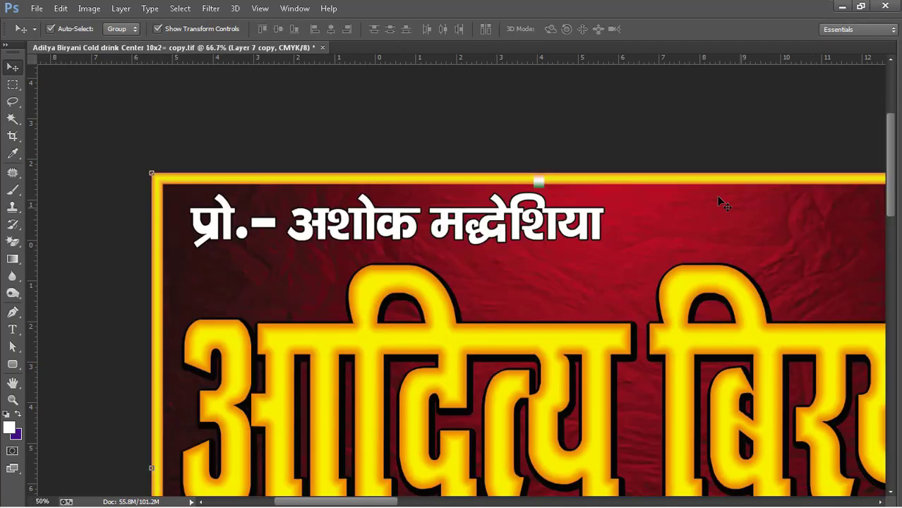
pyautogui.hotkey('ctrl', '+')
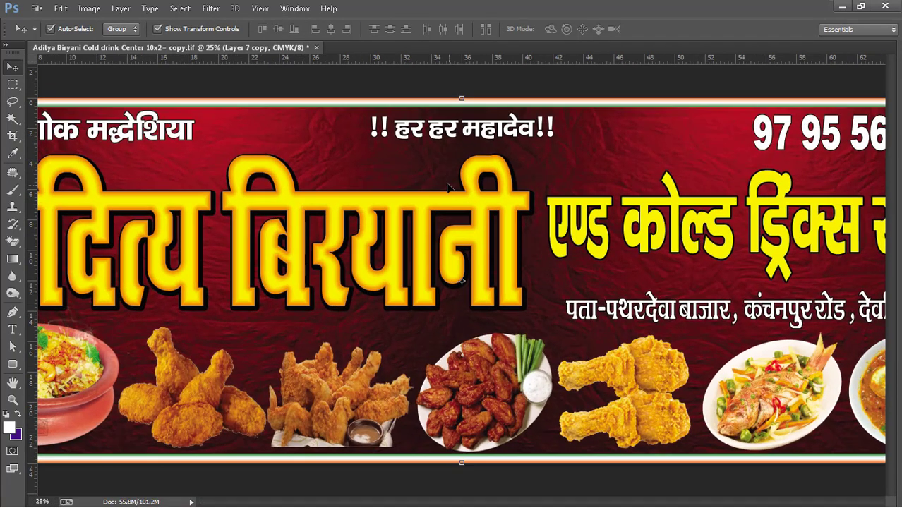
pyautogui.hotkey('ctrl', '+')
pyautogui.hotkey('ctrl', '+')
pyautogui.moveTo(161, 123); pyautogui.dragTo(403, 242)
pyautogui.moveTo(164, 181); pyautogui.dragTo(297, 208)
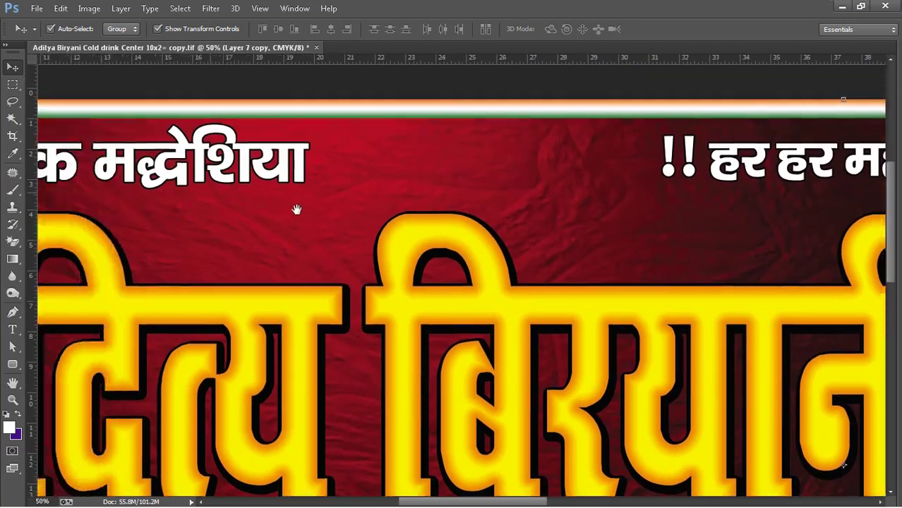
pyautogui.moveTo(42, 204); pyautogui.dragTo(252, 219)
pyautogui.moveTo(106, 200); pyautogui.dragTo(382, 216)
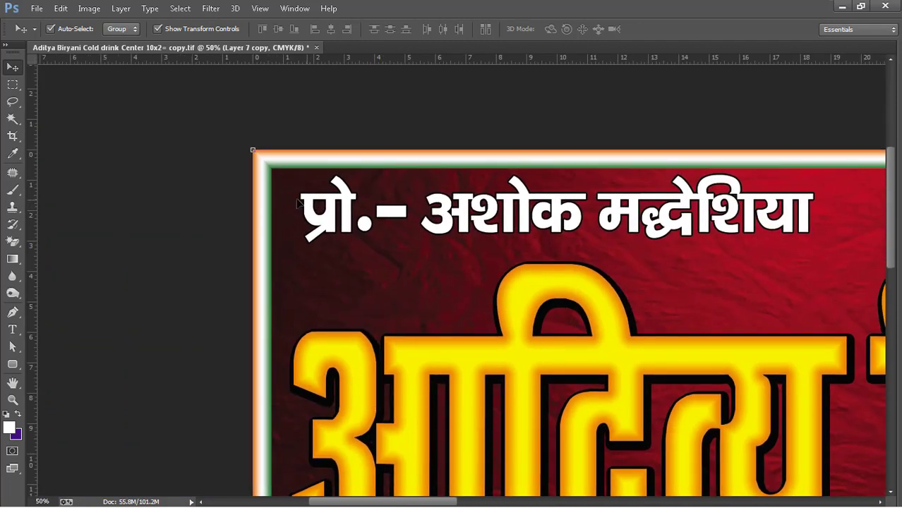
pyautogui.hotkey('ctrl', '+')
pyautogui.hotkey('ctrl', '+')
pyautogui.hotkey('ctrl', '+')
pyautogui.moveTo(278, 185); pyautogui.dragTo(344, 243)
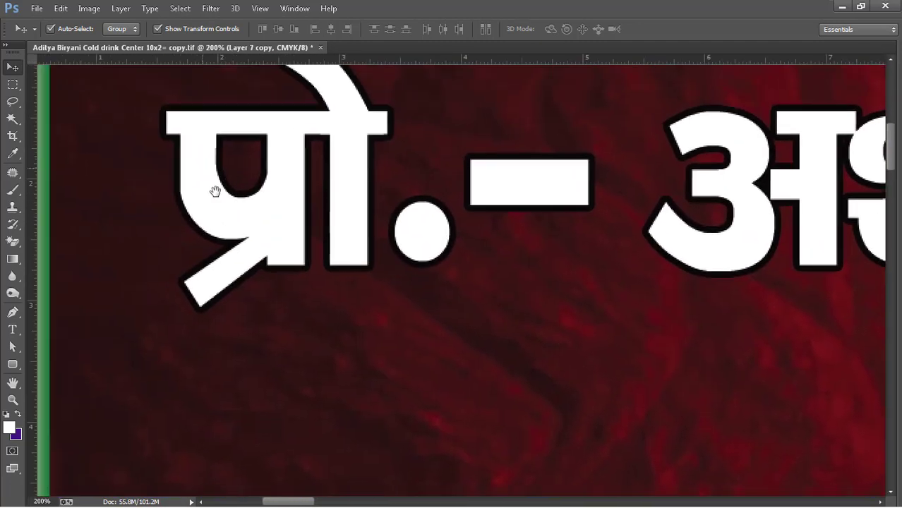
pyautogui.moveTo(213, 192); pyautogui.dragTo(258, 246)
# Reopen the border layer's Stroke style and switch its gradient to dark red–yellow–dark red
pyautogui.press('m')
pyautogui.rightClick(237, 167)
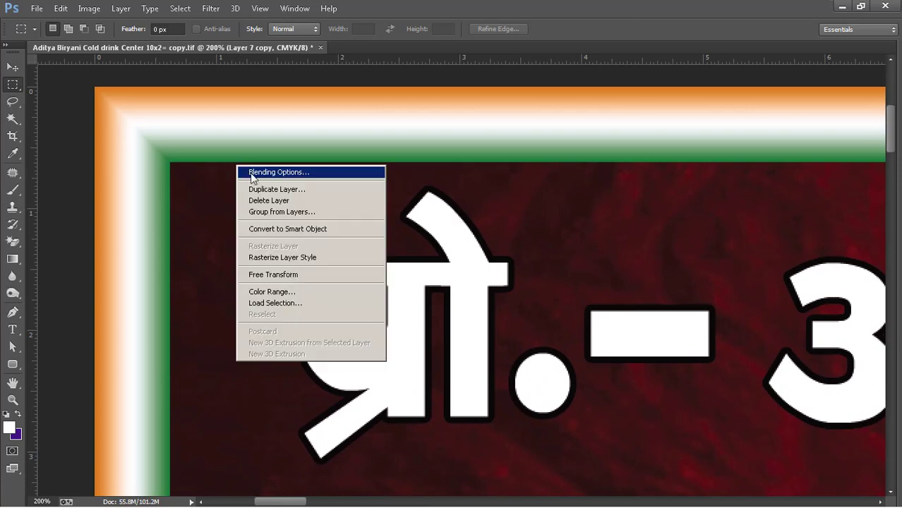
pyautogui.click(255, 181)
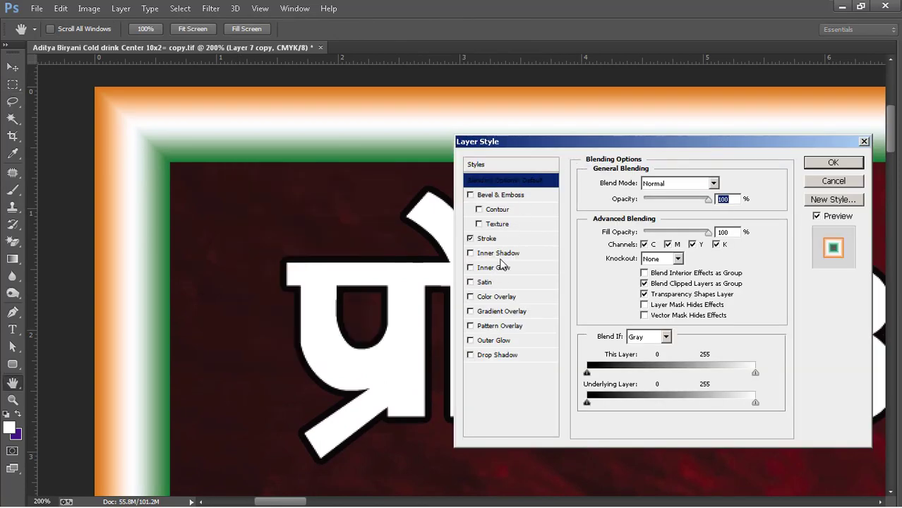
pyautogui.click(502, 240)
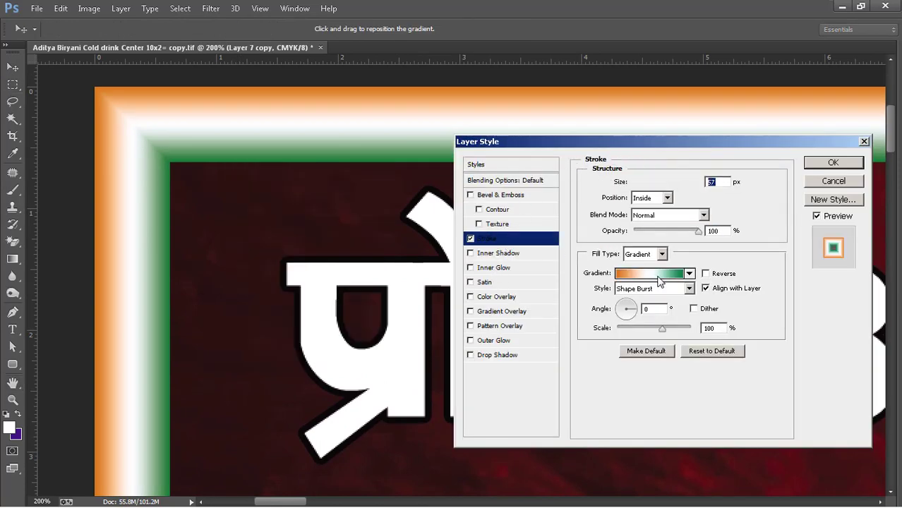
pyautogui.click(665, 281)
pyautogui.click(672, 189)
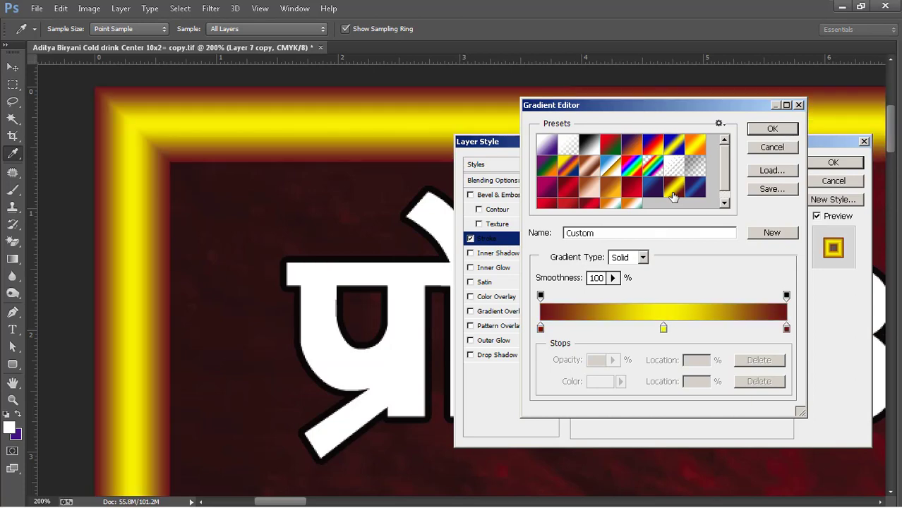
pyautogui.click(772, 129)
pyautogui.click(833, 162)
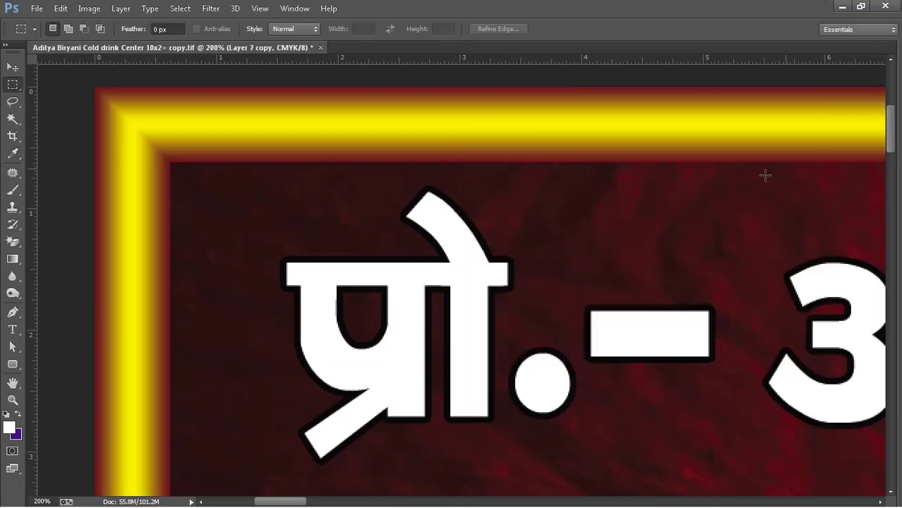
# Zoom in and follow the new border down the left side, then fit the banner on screen
pyautogui.hotkey('ctrl', '+')
pyautogui.moveTo(151, 175); pyautogui.dragTo(363, 300)
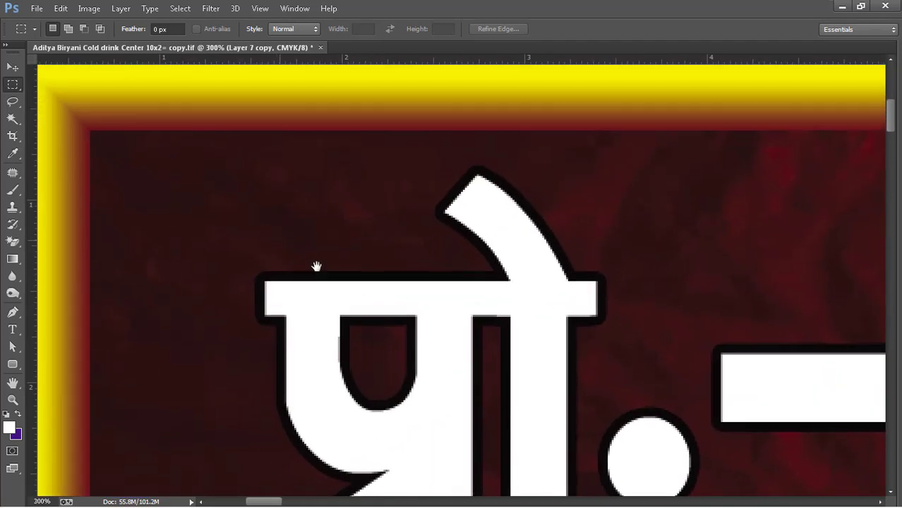
pyautogui.moveTo(359, 390); pyautogui.dragTo(350, 159)
pyautogui.scroll(-3, 320, 348)
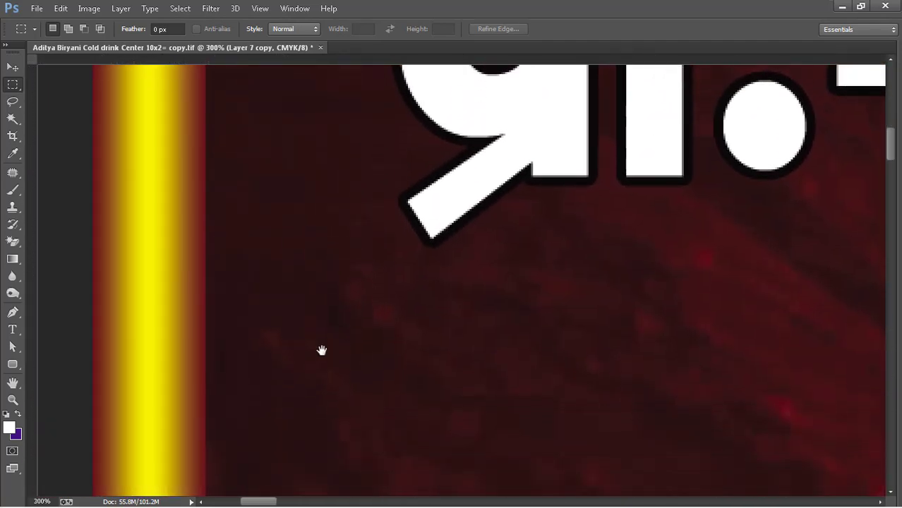
pyautogui.moveTo(321, 349)
pyautogui.mouseDown()
pyautogui.moveTo(302, 296)
pyautogui.moveTo(301, 207)
pyautogui.mouseUp()
pyautogui.scroll(-4, 290, 268)
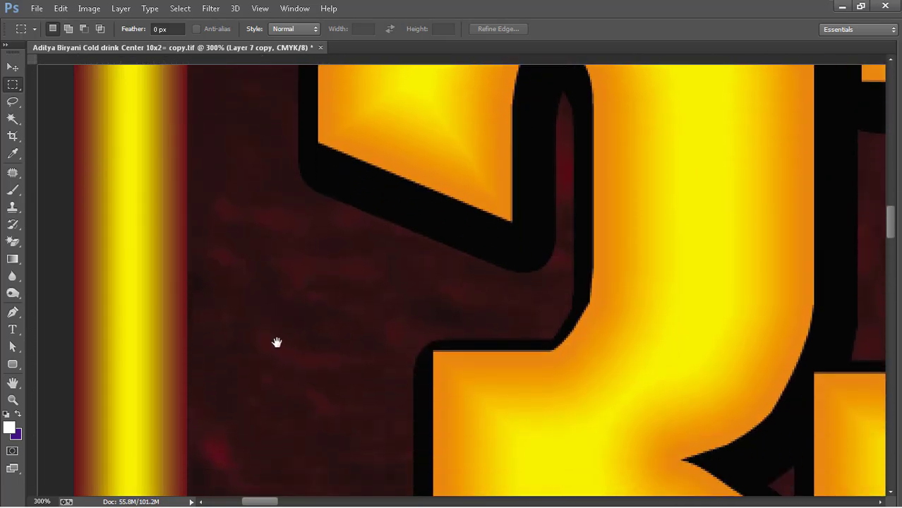
pyautogui.scroll(-3, 276, 343)
pyautogui.scroll(-3, 276, 296)
pyautogui.scroll(-3, 276, 242)
pyautogui.scroll(-3, 276, 242)
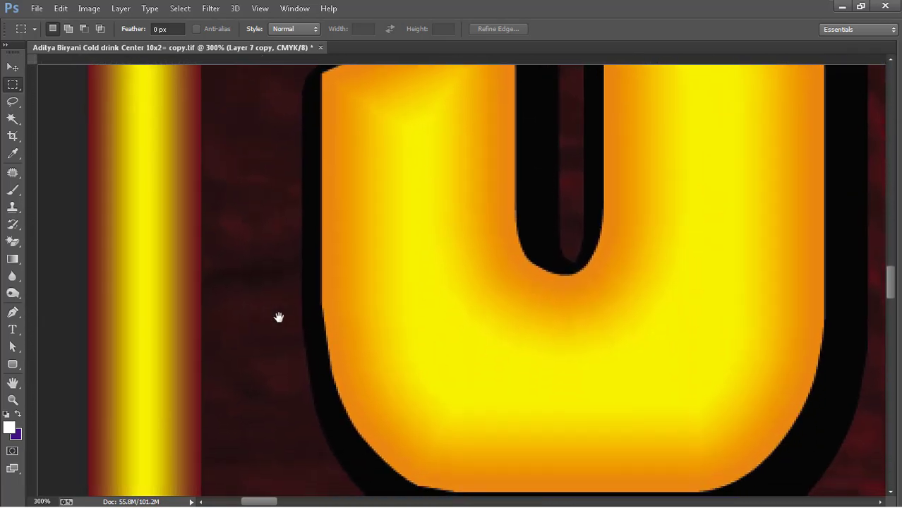
pyautogui.scroll(-3, 278, 317)
pyautogui.scroll(-3, 272, 300)
pyautogui.scroll(-3, 282, 223)
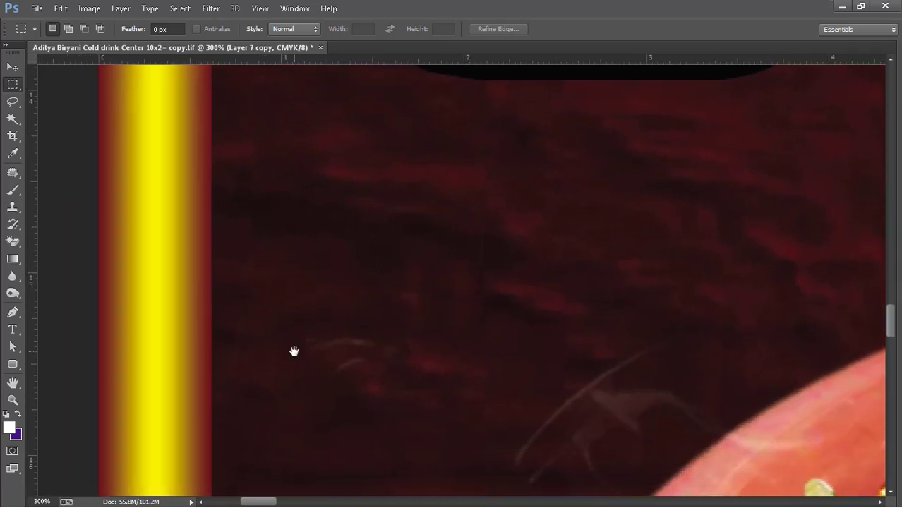
pyautogui.scroll(-3, 282, 303)
pyautogui.scroll(-3, 288, 237)
pyautogui.scroll(-3, 295, 364)
pyautogui.scroll(-3, 295, 365)
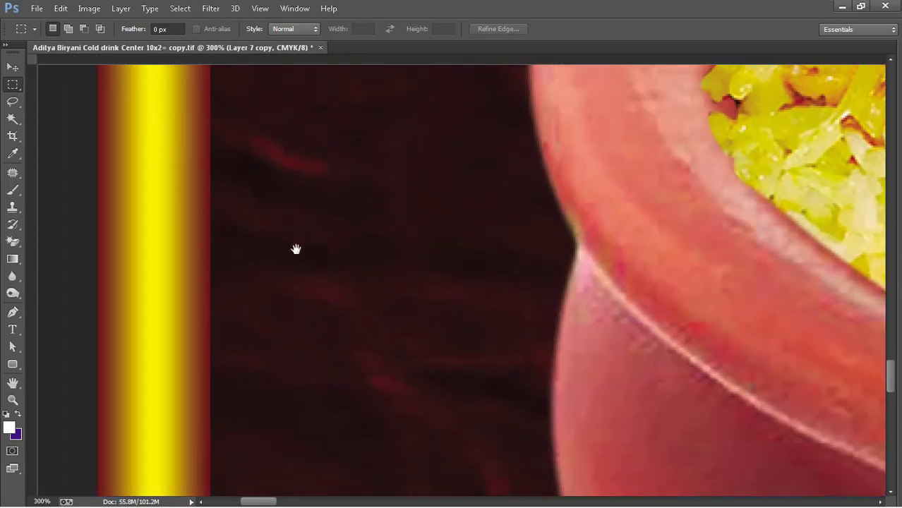
pyautogui.scroll(-2, 296, 247)
pyautogui.scroll(-3, 289, 254)
pyautogui.scroll(-2, 285, 243)
pyautogui.scroll(-3, 302, 298)
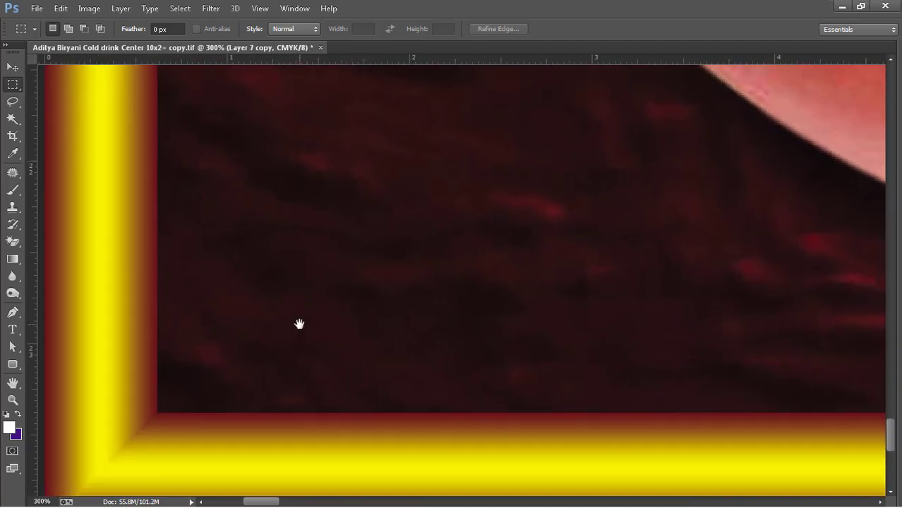
pyautogui.scroll(-3, 324, 402)
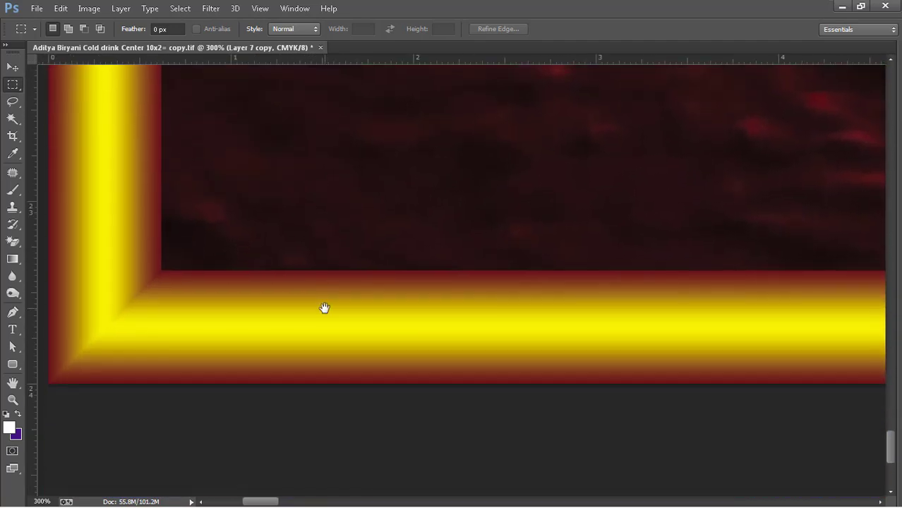
pyautogui.scroll(1, 324, 308)
pyautogui.scroll(1, 338, 352)
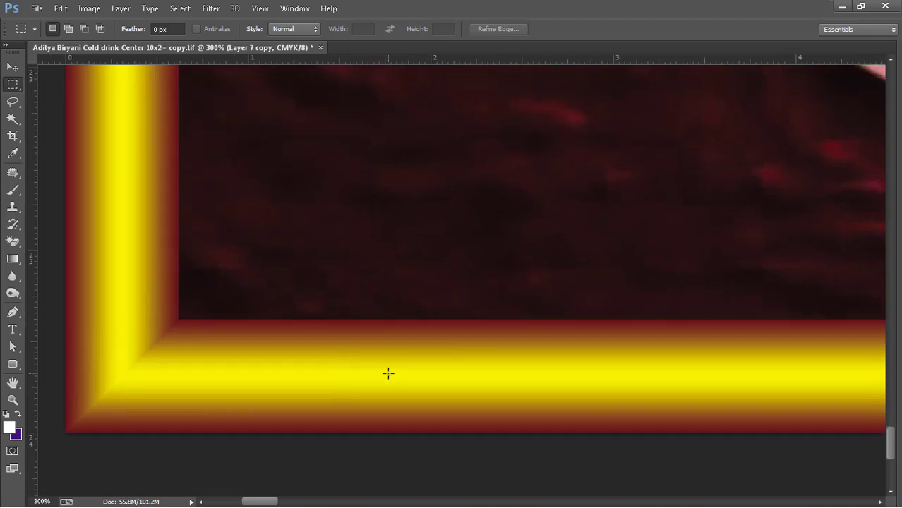
pyautogui.scroll(-1, 388, 372)
pyautogui.scroll(-2, 388, 370)
pyautogui.scroll(-1, 409, 355)
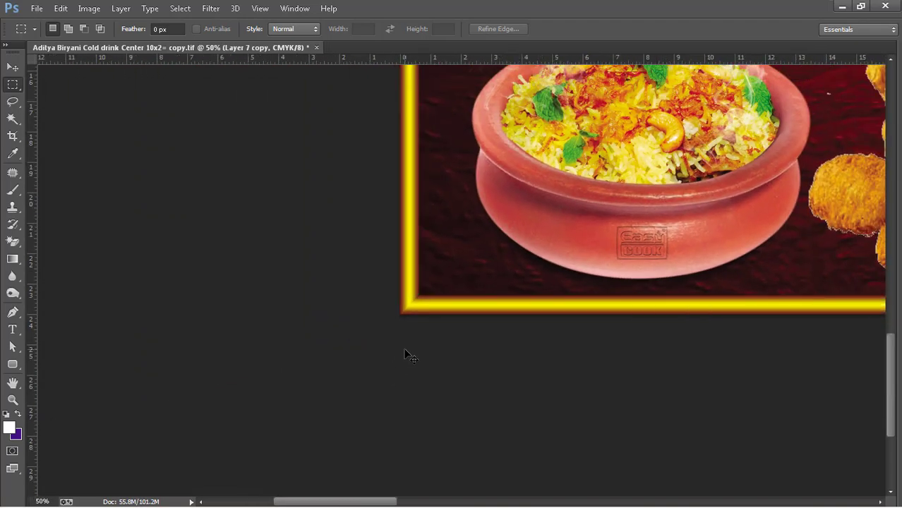
pyautogui.hotkey('ctrl', '0')
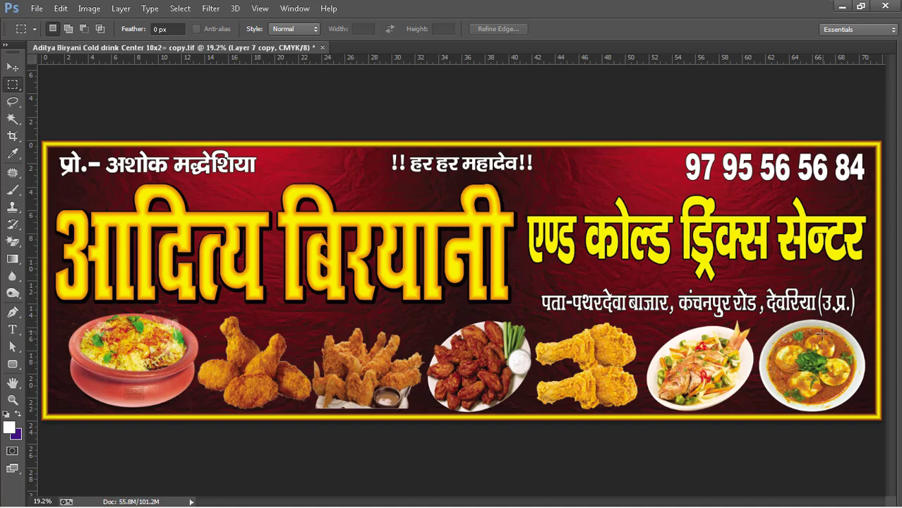
# Zoom in on the banner's right edge and phone number to inspect the yellow border
pyautogui.click(13, 67)
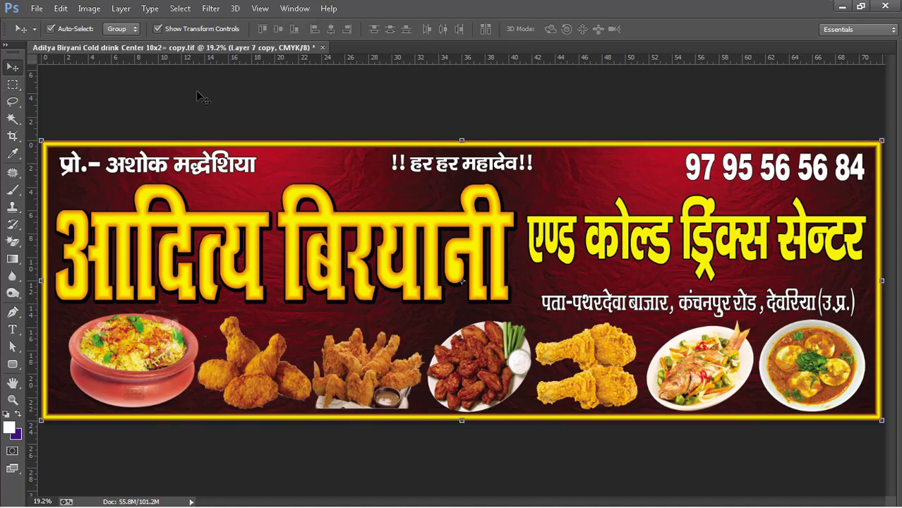
pyautogui.click(212, 99)
pyautogui.scroll(2, 796, 247)
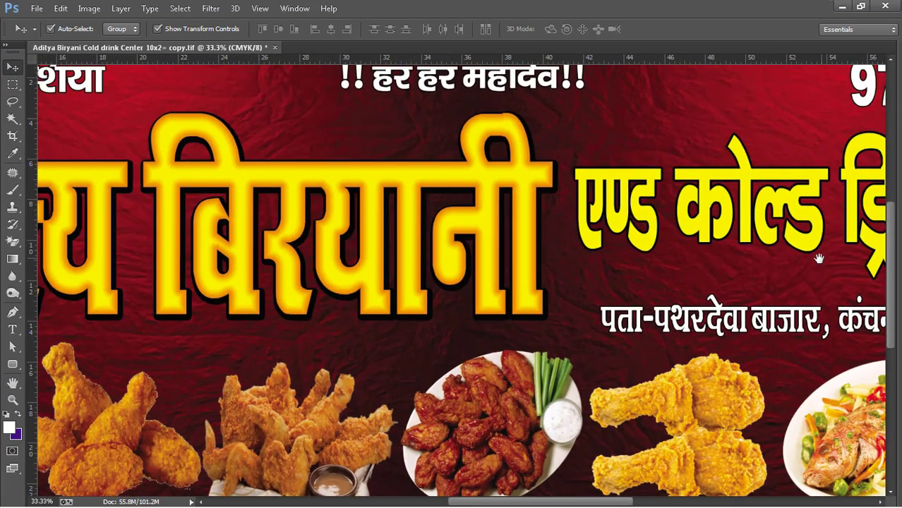
pyautogui.moveTo(833, 254); pyautogui.dragTo(551, 281)
pyautogui.moveTo(840, 236); pyautogui.dragTo(635, 261)
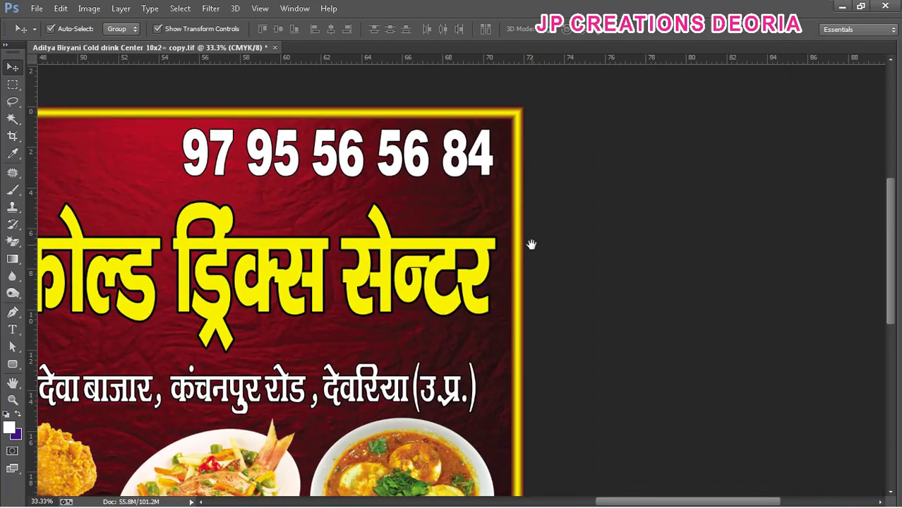
pyautogui.hotkey('ctrl', '+')
pyautogui.scroll(-1, 549, 183)
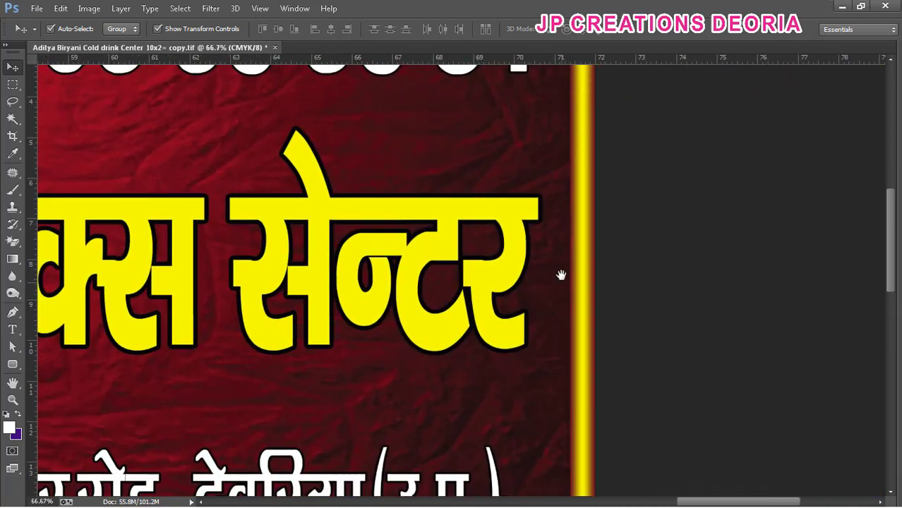
pyautogui.scroll(3, 563, 272)
pyautogui.hotkey('ctrl', '+')
pyautogui.hotkey('ctrl', '+')
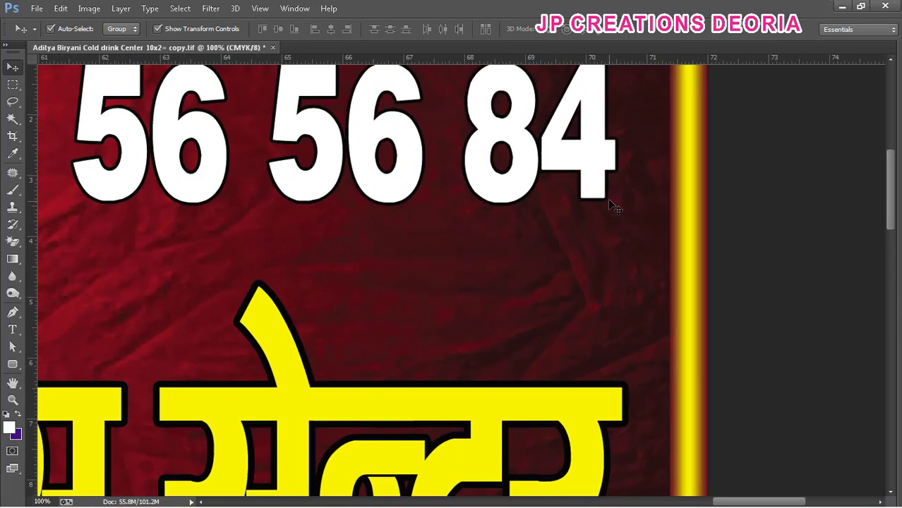
pyautogui.scroll(3, 624, 194)
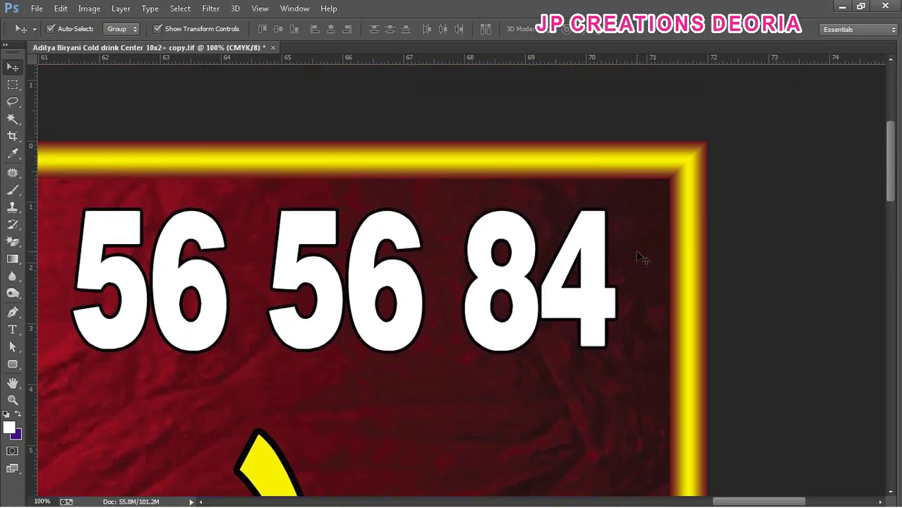
pyautogui.hotkey('ctrl', '+')
pyautogui.hotkey('ctrl', '+')
pyautogui.hotkey('ctrl', '-')
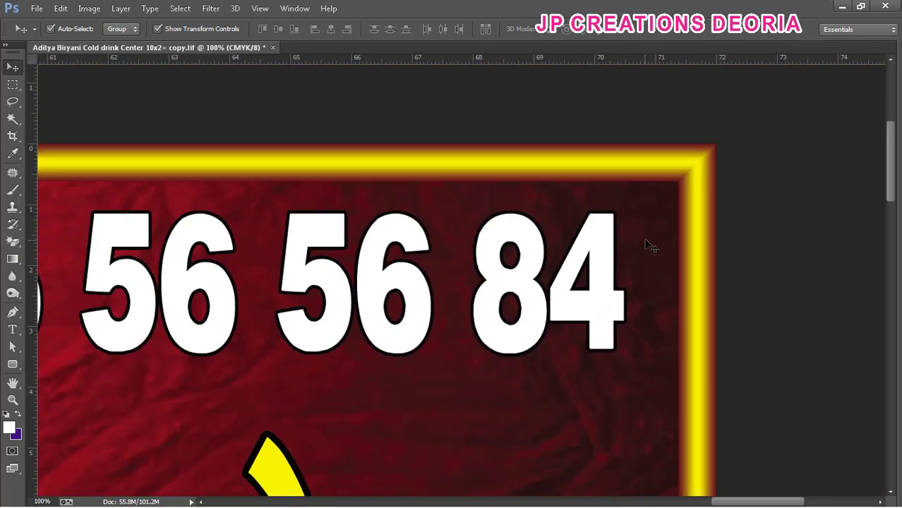
pyautogui.hotkey('ctrl', '+')
pyautogui.moveTo(661, 234); pyautogui.dragTo(642, 268)
pyautogui.scroll(-5, 642, 269)
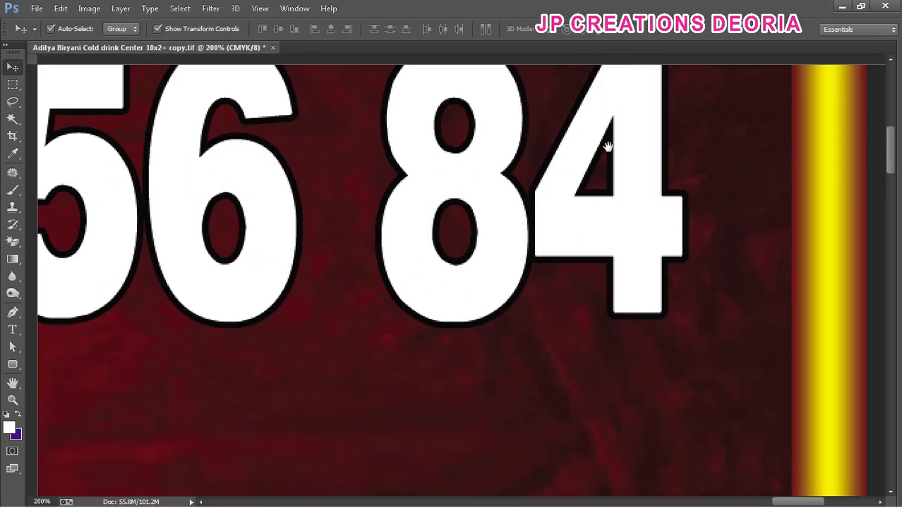
pyautogui.scroll(-2, 605, 145)
pyautogui.scroll(-1, 650, 155)
pyautogui.scroll(-5, 592, 219)
pyautogui.scroll(-3, 632, 241)
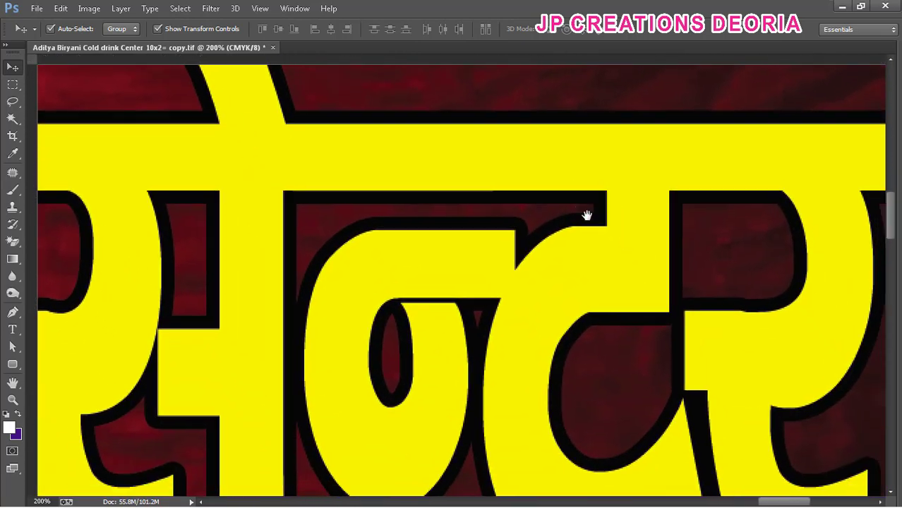
pyautogui.hotkey('ctrl', 'r')
pyautogui.hotkey('ctrl', '-')
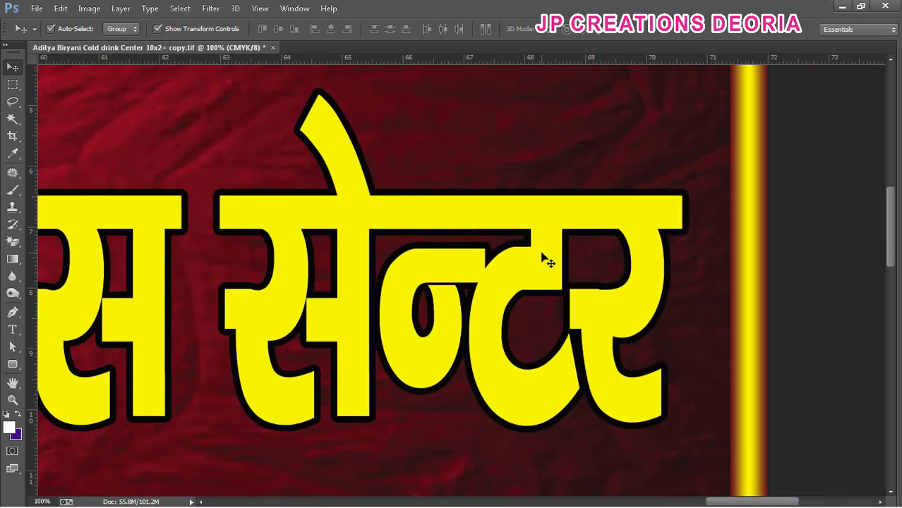
# Select the yellow Hindi text layer with the Move tool and open the Layer menu
pyautogui.click(543, 258)
pyautogui.press('m')
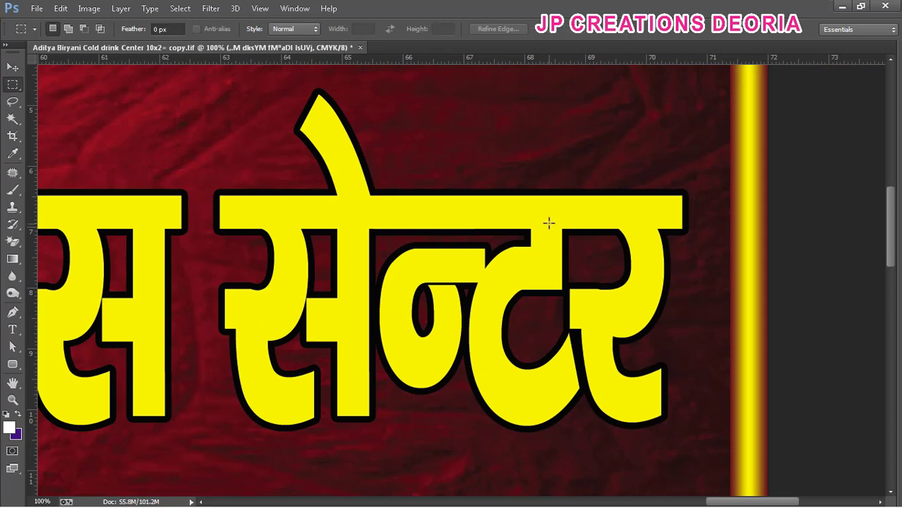
pyautogui.press('v')
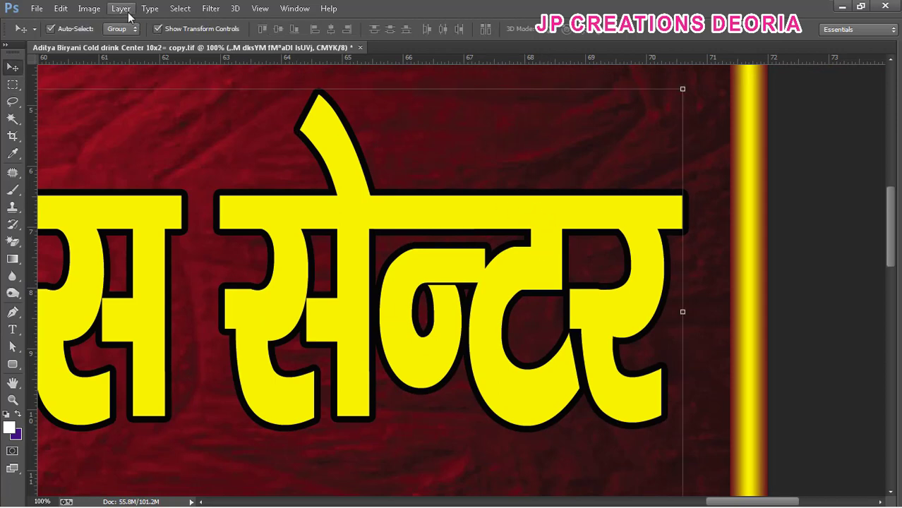
pyautogui.click(121, 9)
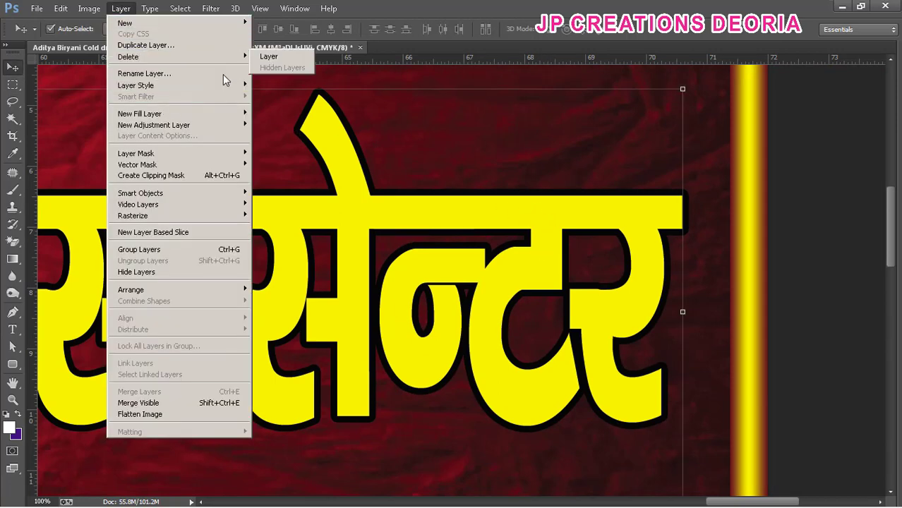
pyautogui.moveTo(136, 85)
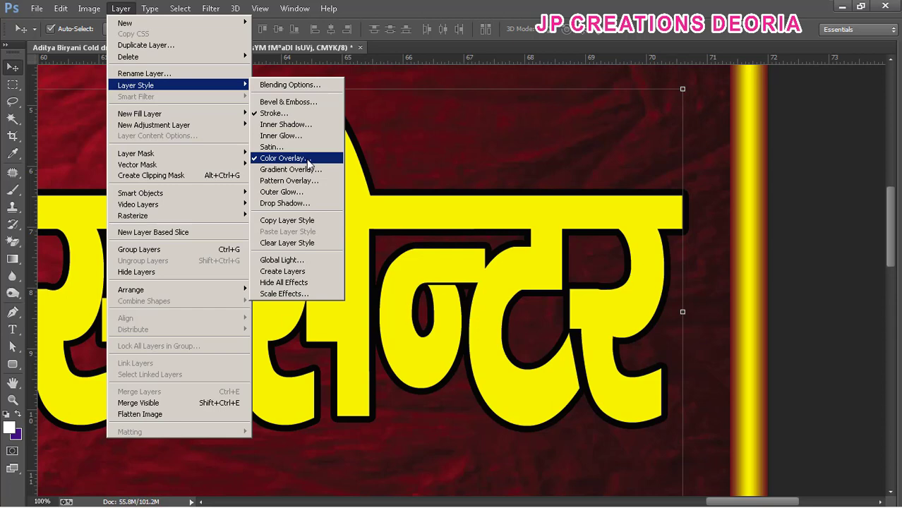
# Open the text's layer style and check its black stroke colour without changing it
pyautogui.click(309, 158)
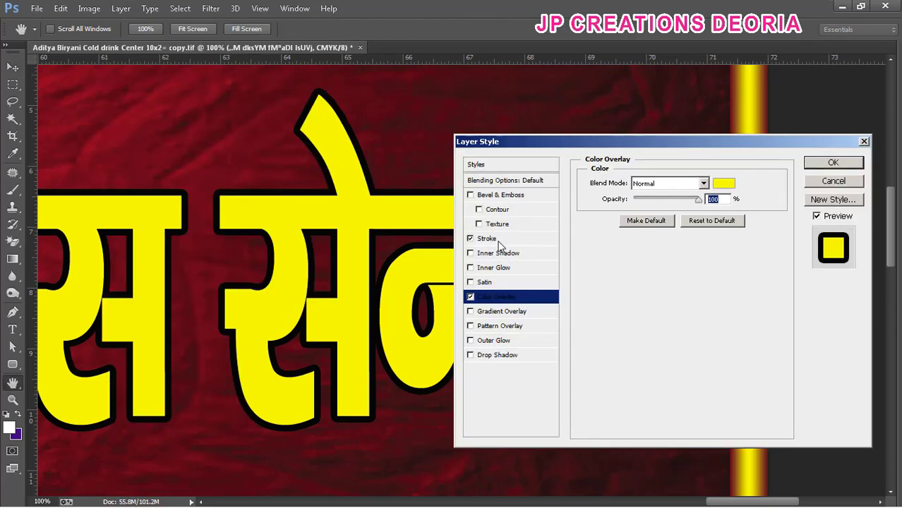
pyautogui.click(487, 238)
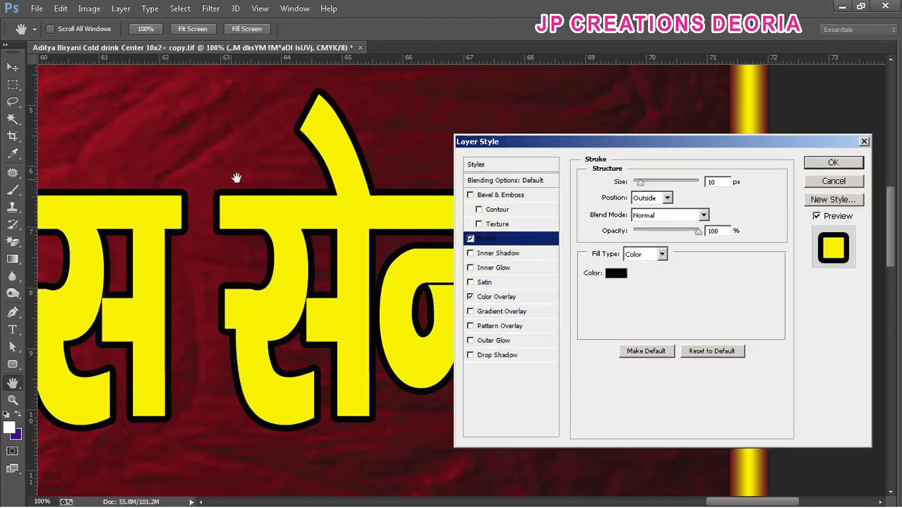
pyautogui.click(616, 273)
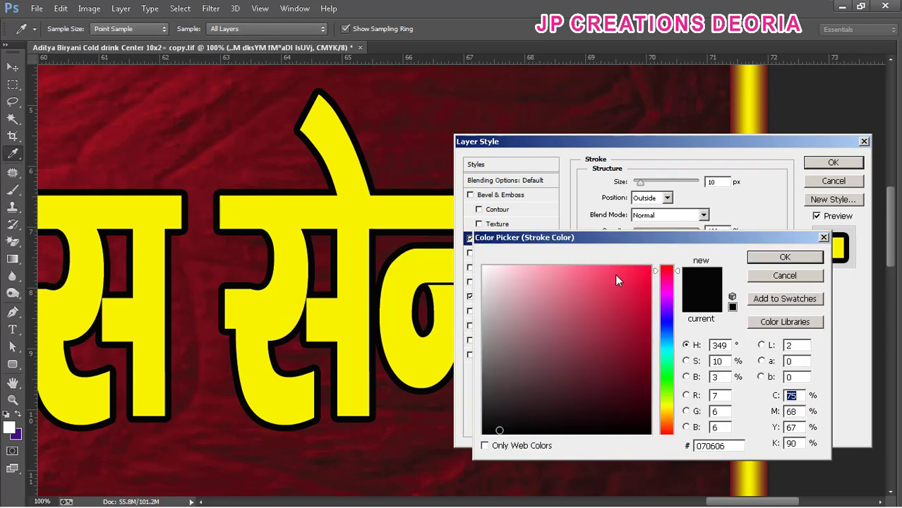
pyautogui.click(791, 278)
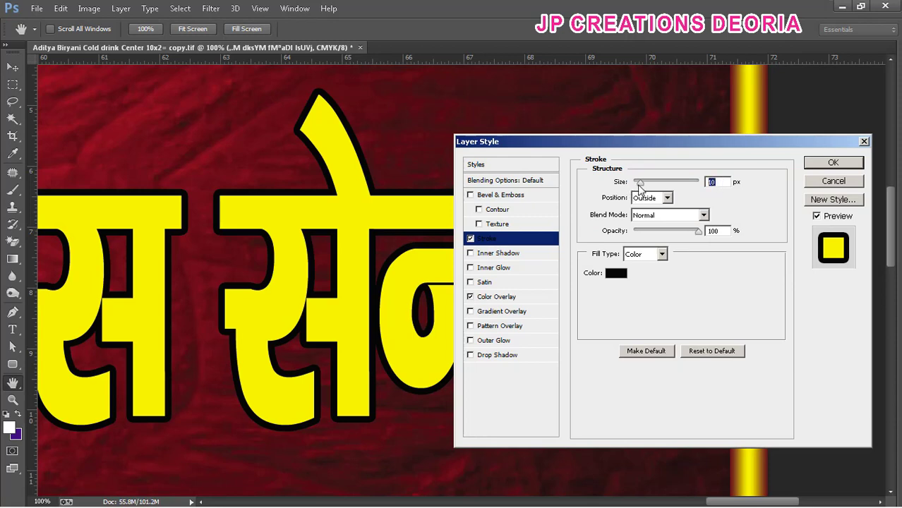
# Set the Hindi text's stroke size to 114 px with Position set to Inside
pyautogui.moveTo(641, 182); pyautogui.dragTo(665, 182)
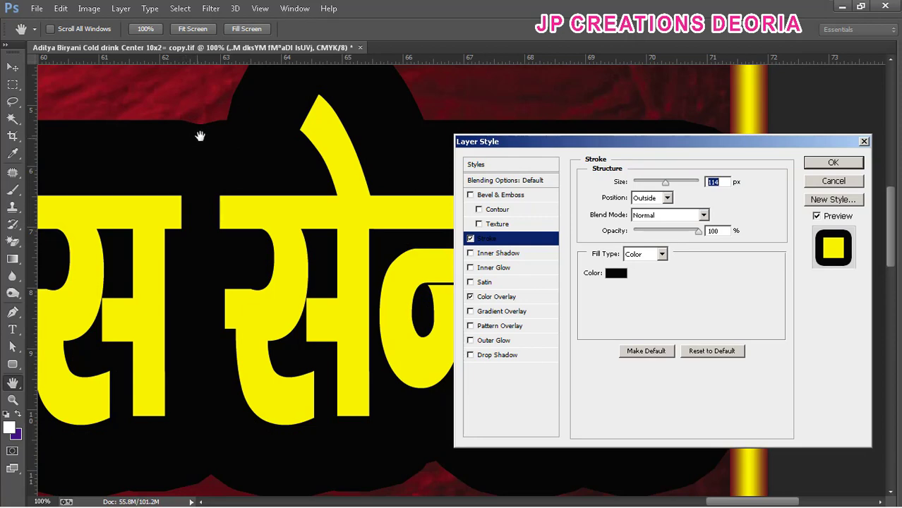
pyautogui.click(667, 199)
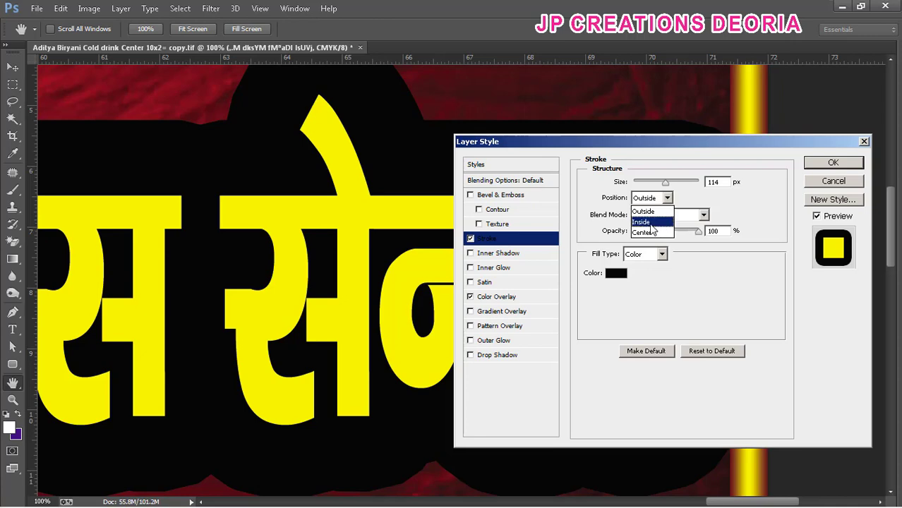
pyautogui.click(644, 222)
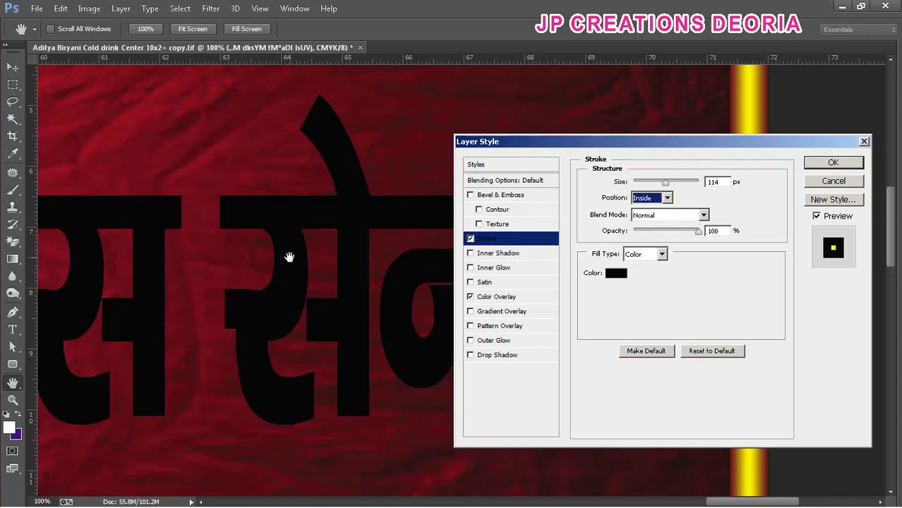
pyautogui.click(663, 257)
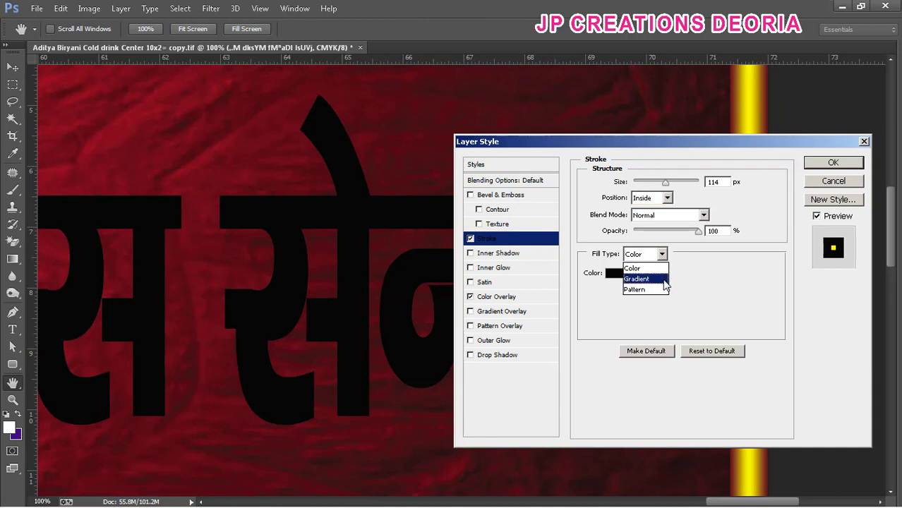
# Change the inside stroke's fill type to the Orange, Yellow, Orange gradient preset
pyautogui.click(664, 279)
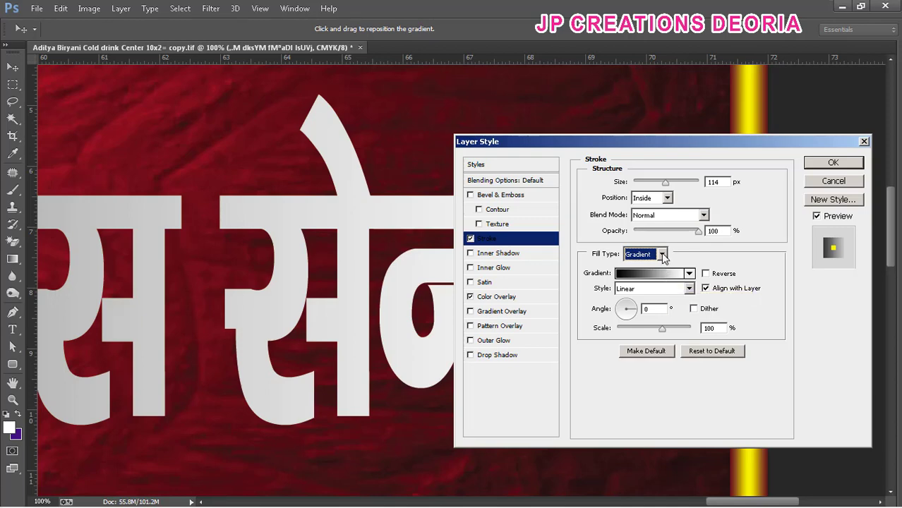
pyautogui.click(663, 255)
pyautogui.click(674, 275)
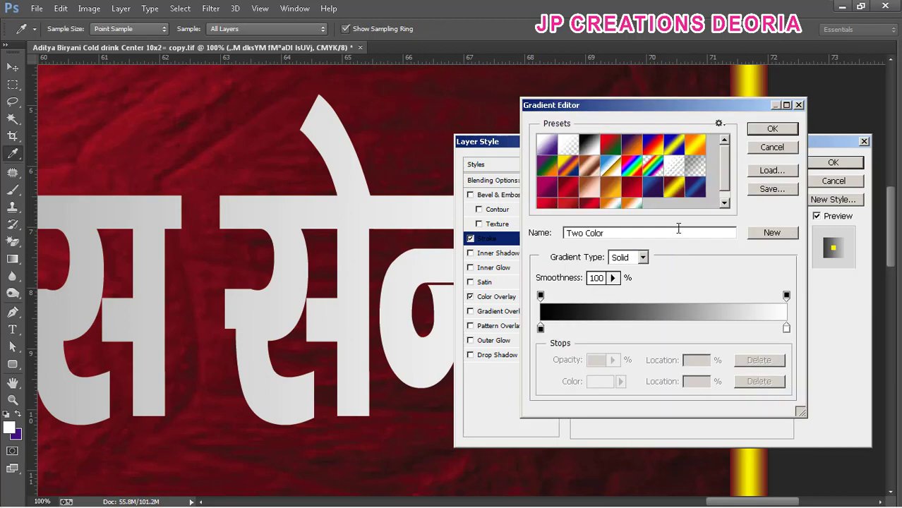
pyautogui.click(690, 151)
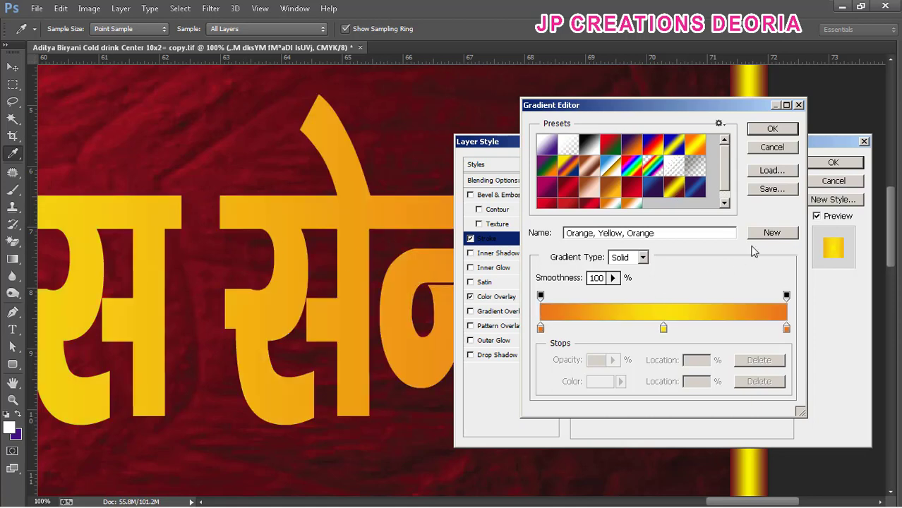
pyautogui.click(773, 129)
# Widen the gradient stroke to 152 px and zoom in on the Hindi letters
pyautogui.hotkey('ctrl', '-')
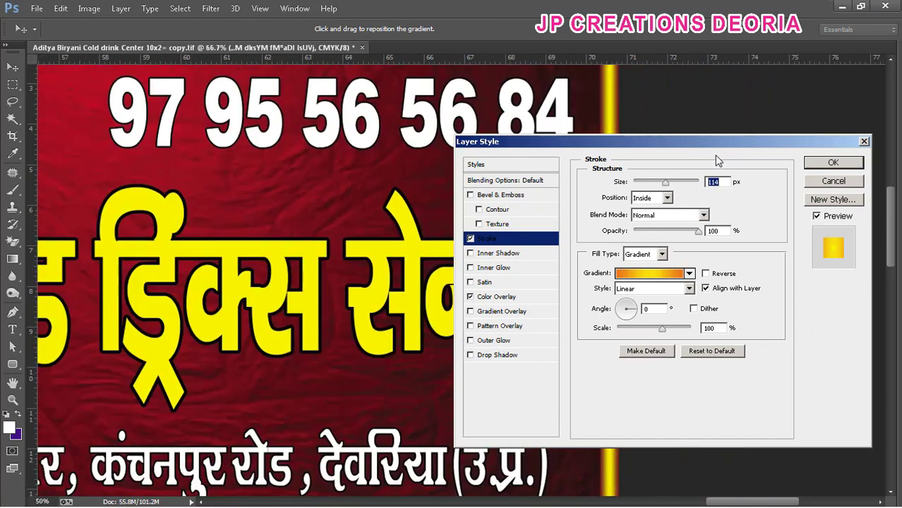
pyautogui.hotkey('ctrl', '-')
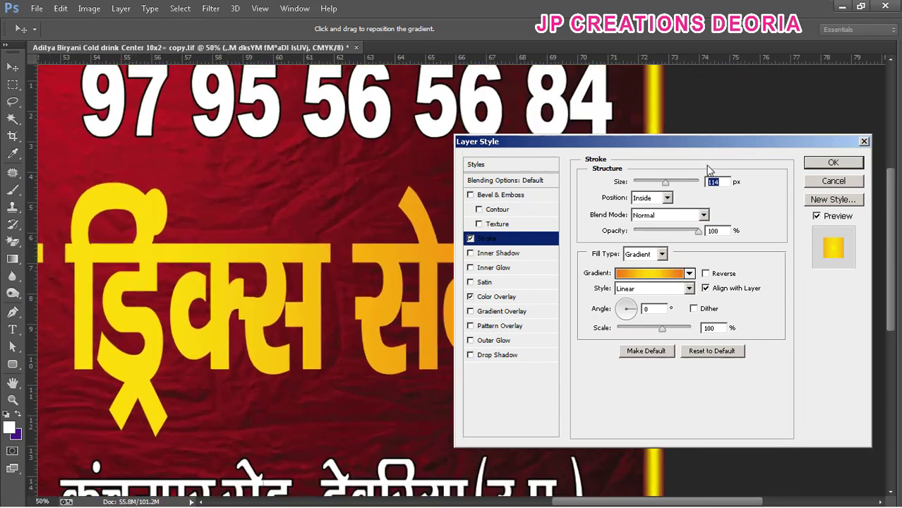
pyautogui.hotkey('ctrl', '+')
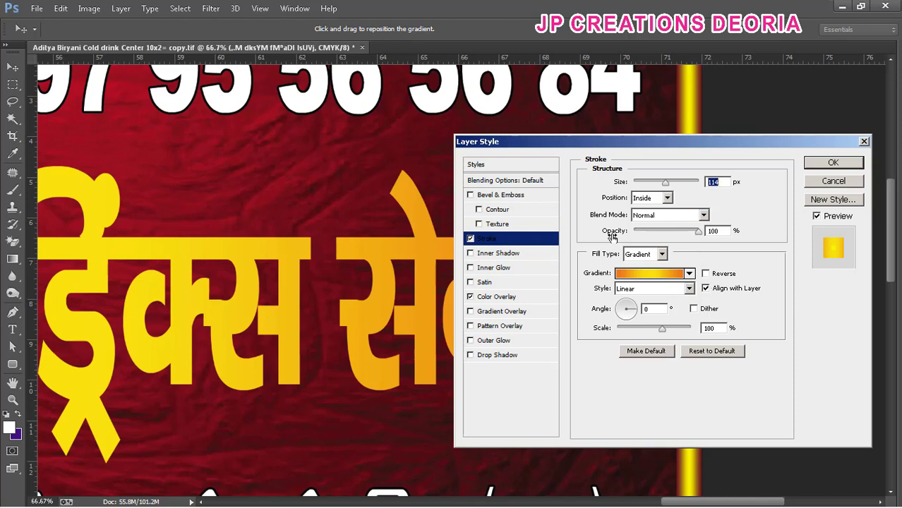
pyautogui.moveTo(665, 183); pyautogui.dragTo(682, 184)
pyautogui.hotkey('ctrl', '+')
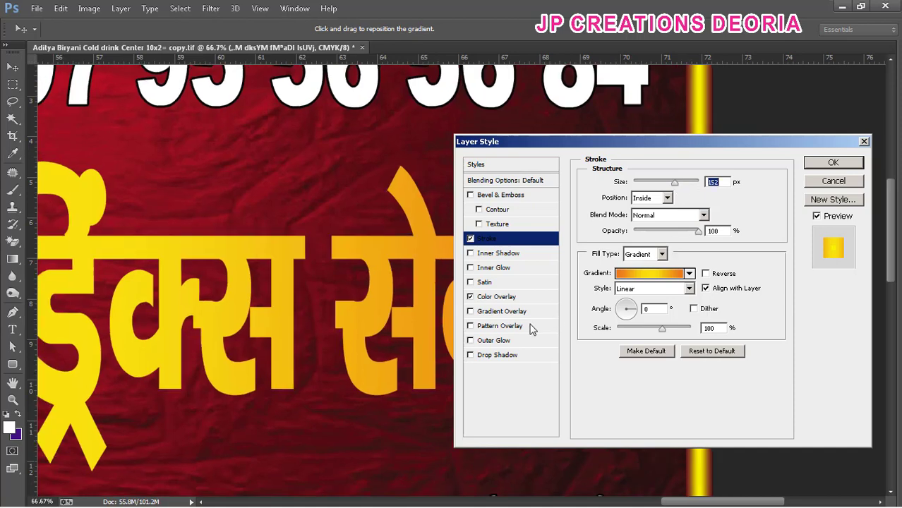
pyautogui.hotkey('ctrl', '+')
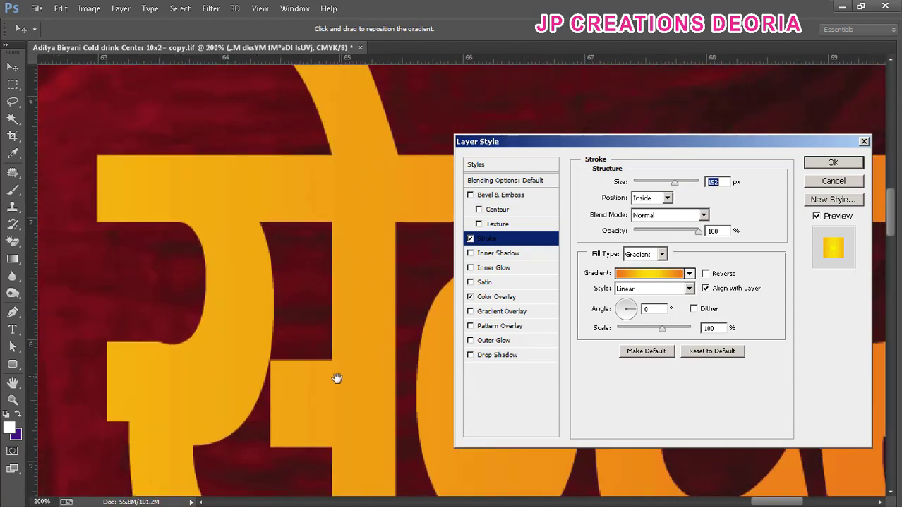
# Try the Radial, Reflected and Diamond styles on the stroke gradient
pyautogui.click(669, 289)
pyautogui.click(660, 313)
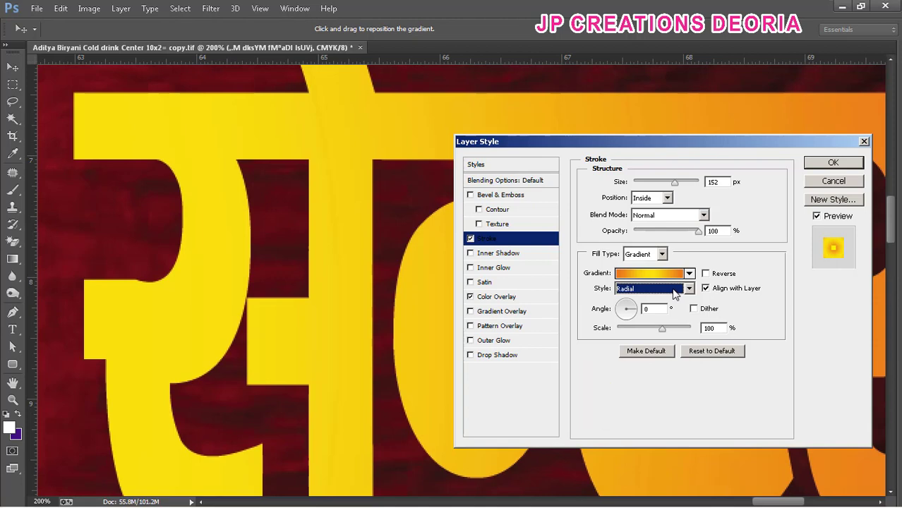
pyautogui.click(674, 293)
pyautogui.click(654, 330)
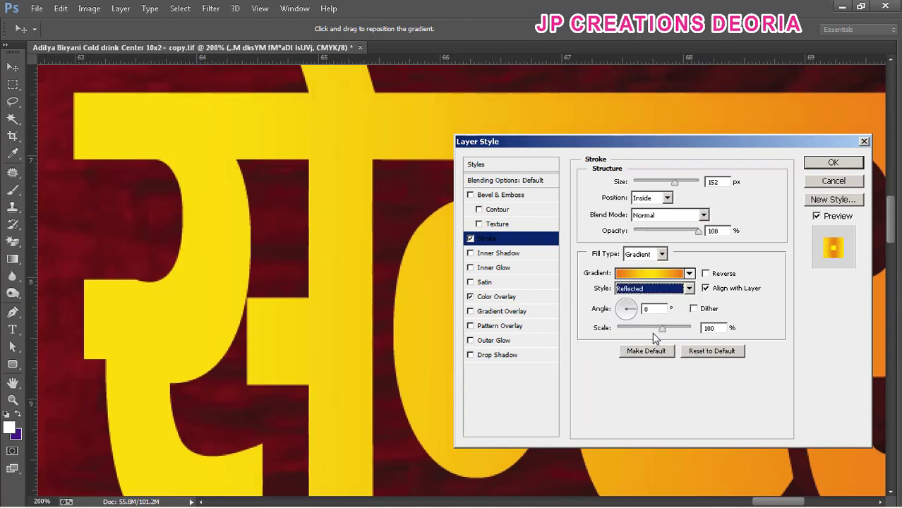
pyautogui.click(689, 289)
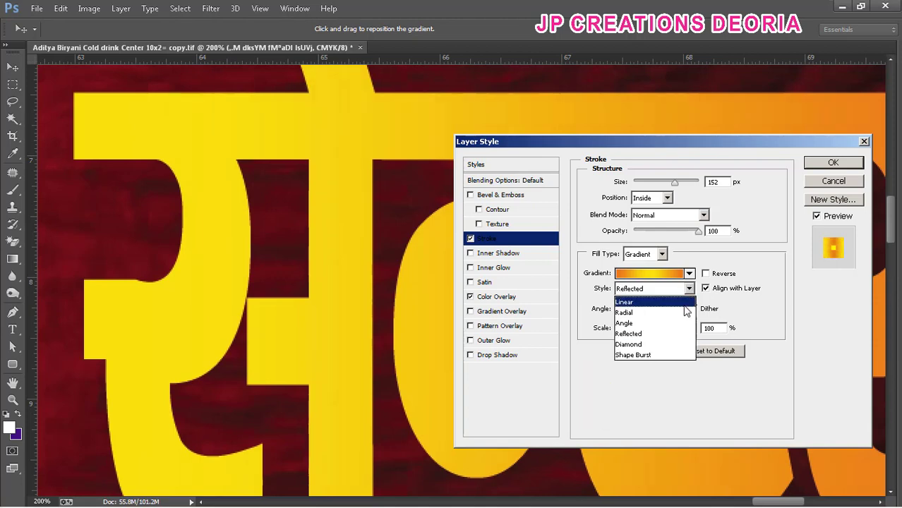
pyautogui.click(664, 347)
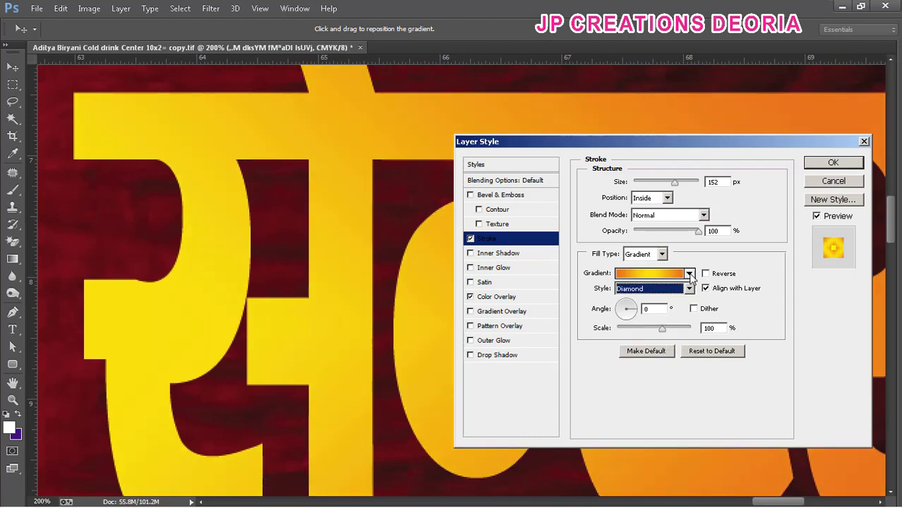
# Set the stroke gradient style to Shape Burst so it follows the letter outlines
pyautogui.click(689, 273)
pyautogui.click(754, 308)
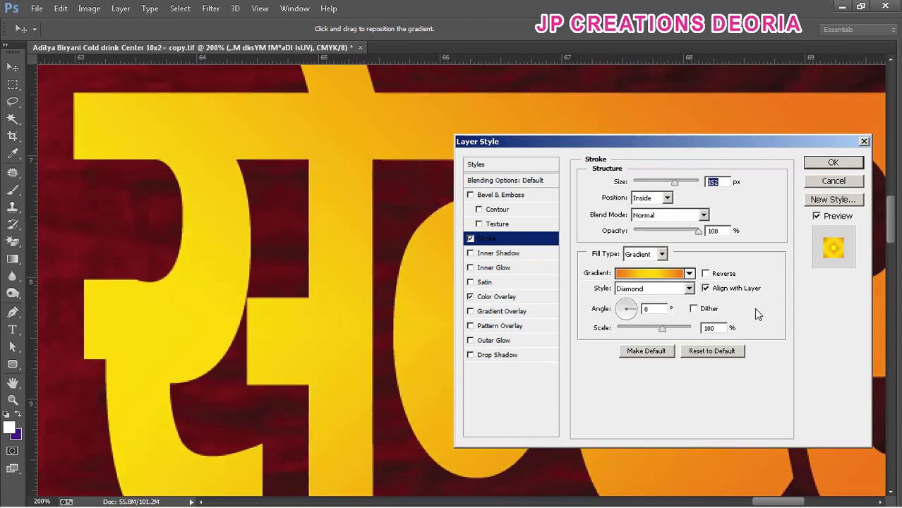
pyautogui.click(689, 292)
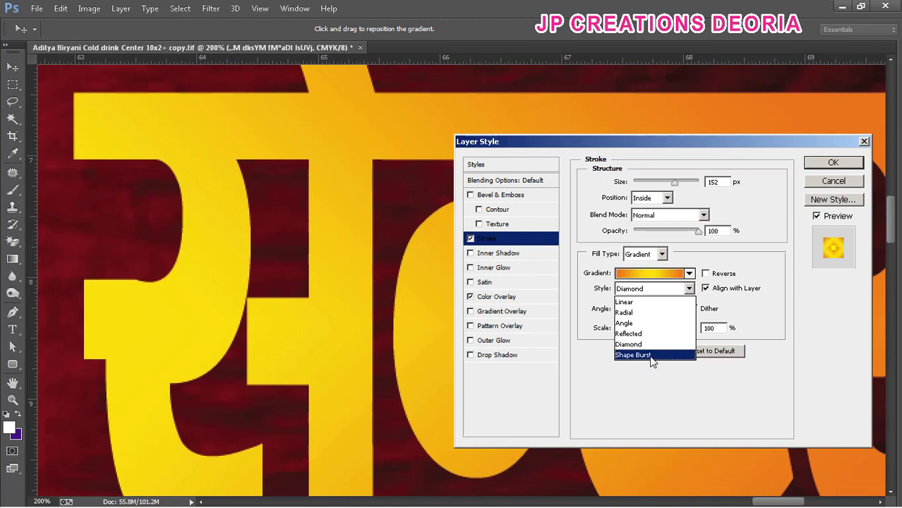
pyautogui.click(651, 359)
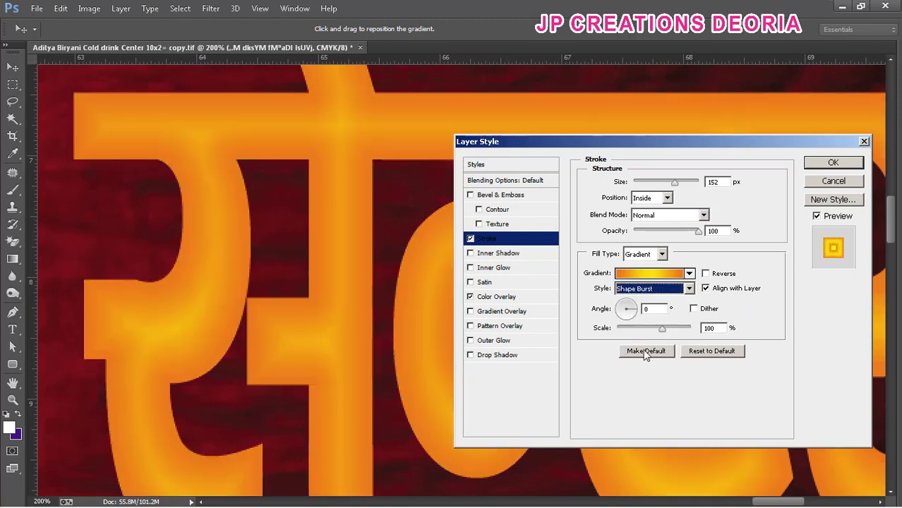
pyautogui.click(642, 275)
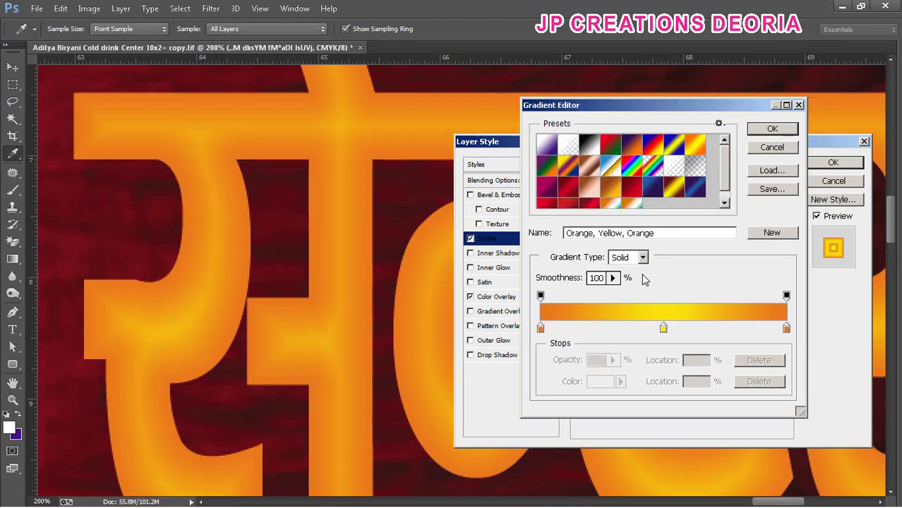
# Add a second yellow stop, place the yellow stops near 22% and 69%, and select the left orange stop
pyautogui.moveTo(663, 328)
pyautogui.mouseDown()
pyautogui.moveTo(633, 328)
pyautogui.moveTo(693, 328)
pyautogui.mouseUp()
pyautogui.click(662, 328)
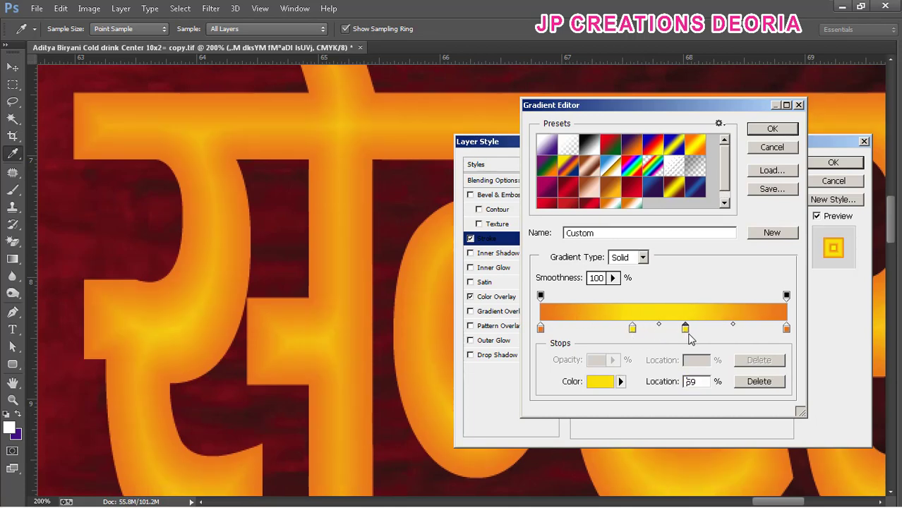
pyautogui.moveTo(632, 328); pyautogui.dragTo(593, 333)
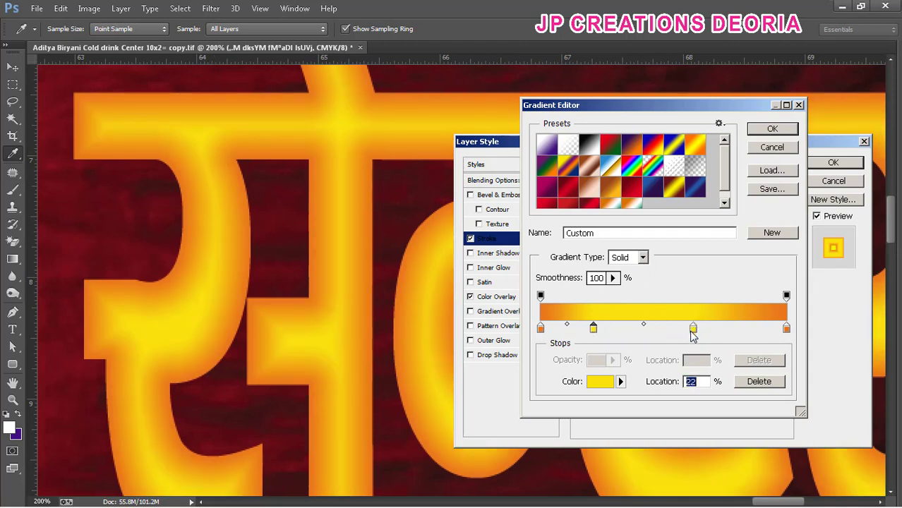
pyautogui.moveTo(693, 328); pyautogui.dragTo(710, 328)
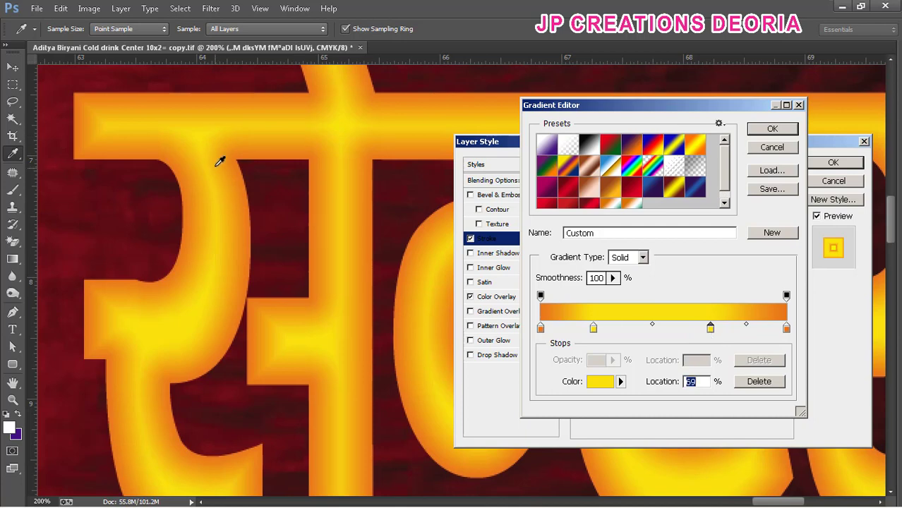
pyautogui.click(540, 329)
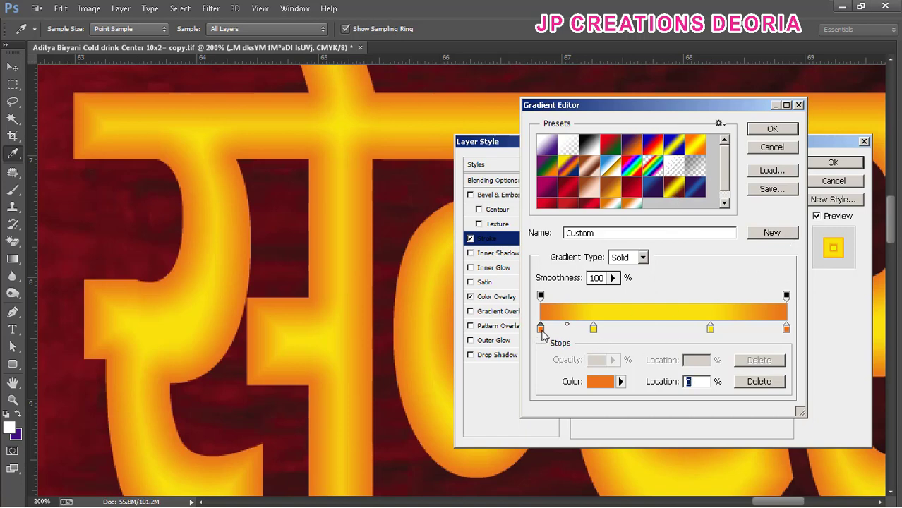
pyautogui.click(599, 381)
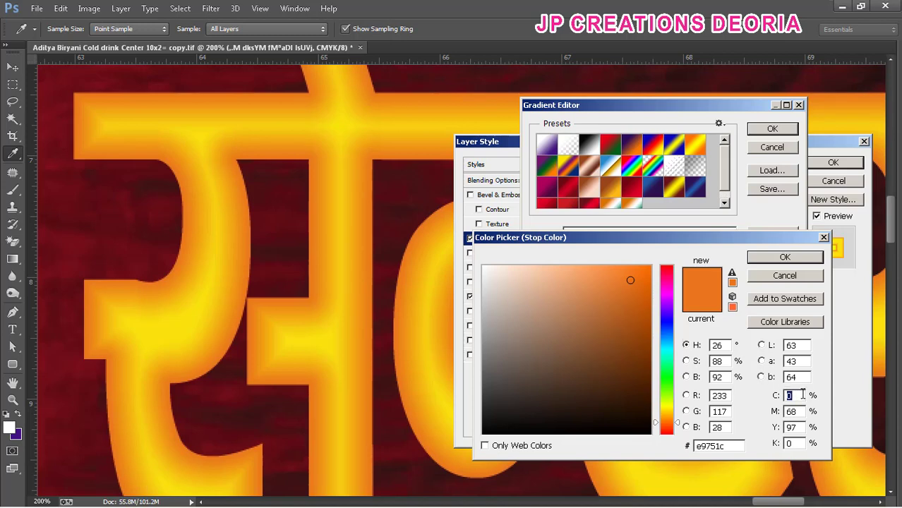
# Change the first gradient stop's colour to dark red
pyautogui.write('20')
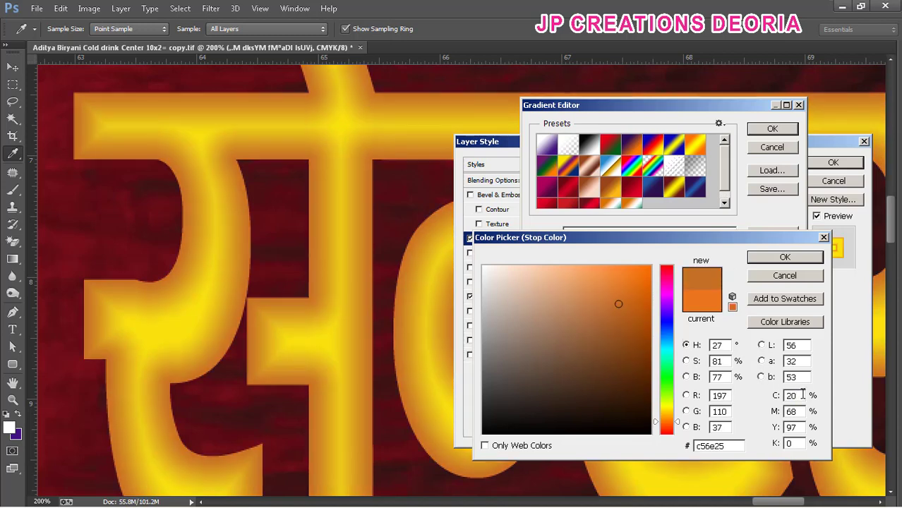
pyautogui.press('Tab')
pyautogui.press('Tab')
pyautogui.write('1')
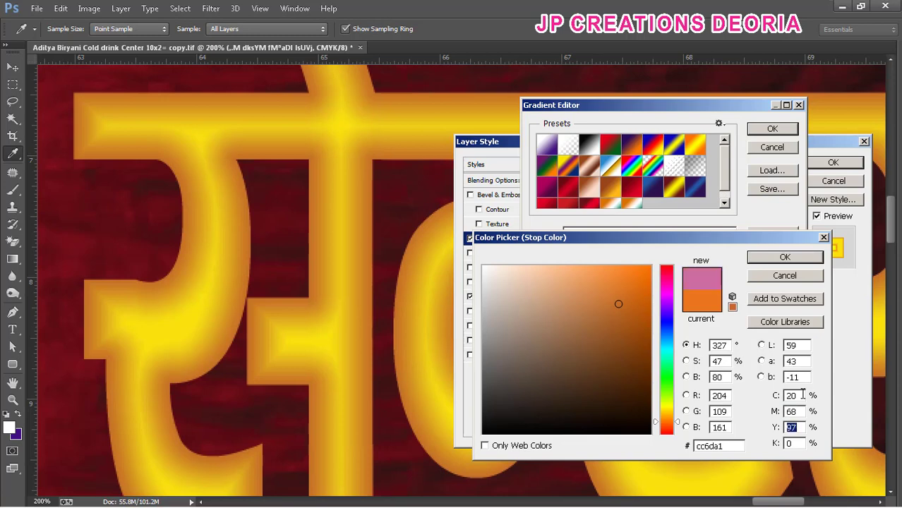
pyautogui.write('00')
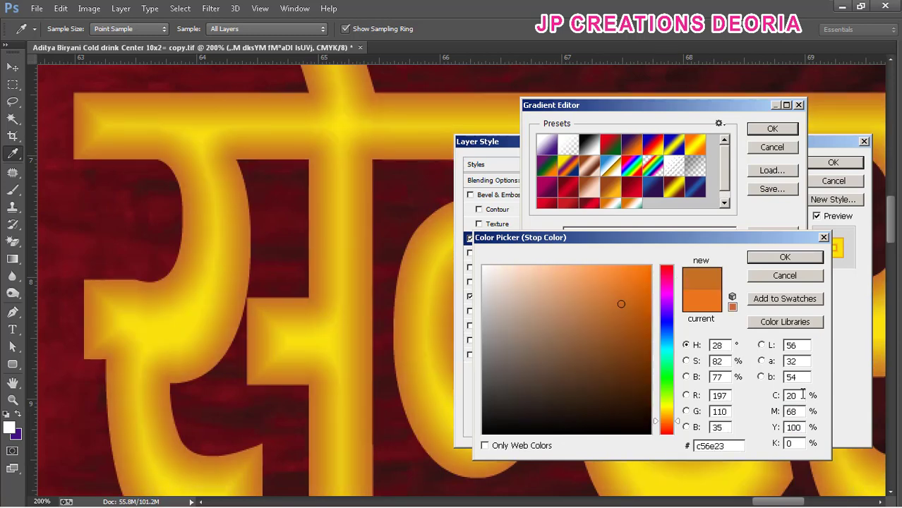
pyautogui.moveTo(666, 284); pyautogui.dragTo(666, 267)
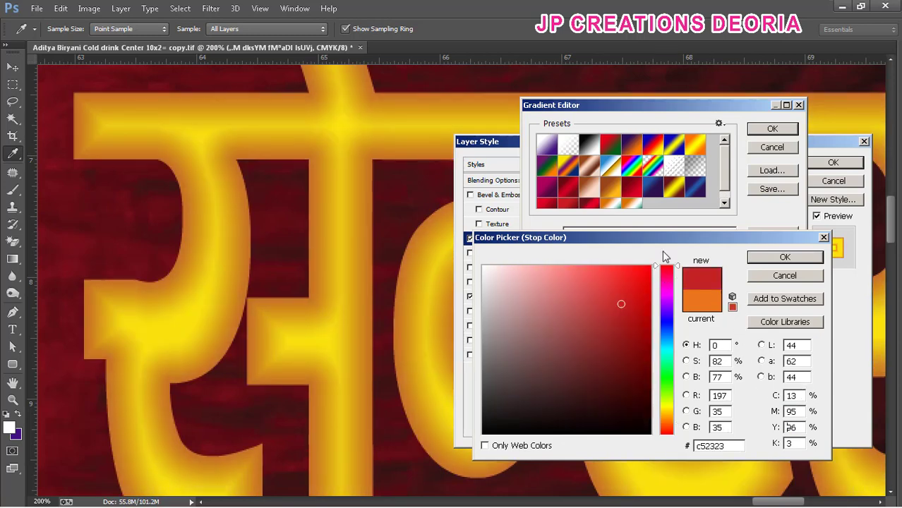
pyautogui.click(648, 337)
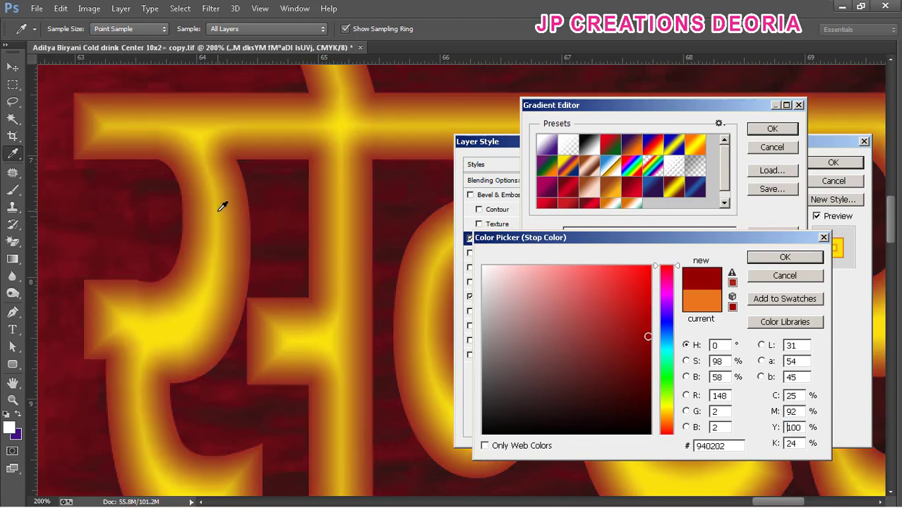
pyautogui.click(785, 257)
# Place the yellow stops at about 14%, 50% and 87%, removing the extra 33% stop
pyautogui.moveTo(597, 327); pyautogui.dragTo(572, 329)
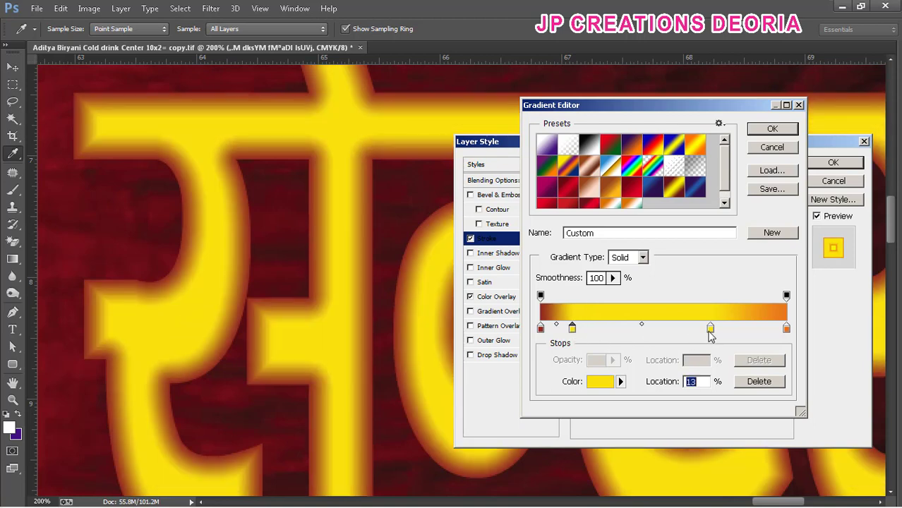
pyautogui.moveTo(710, 328); pyautogui.dragTo(745, 329)
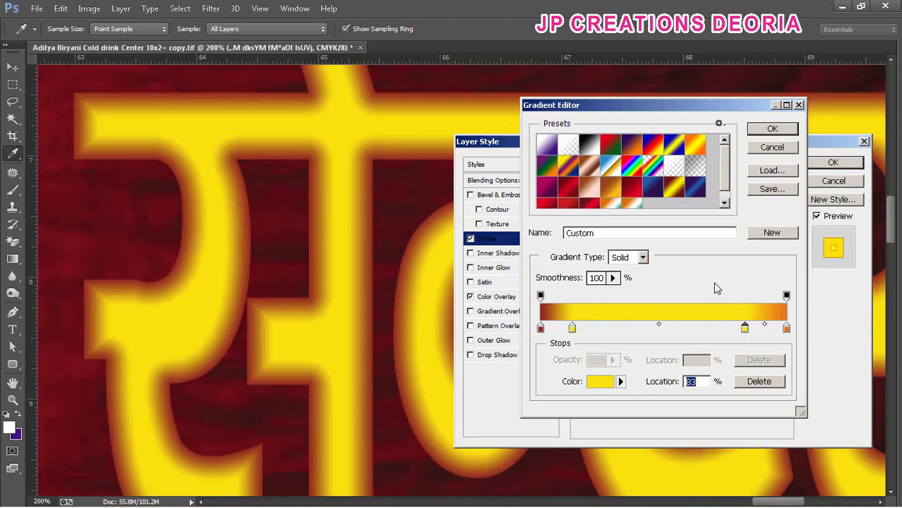
pyautogui.moveTo(745, 329); pyautogui.dragTo(754, 329)
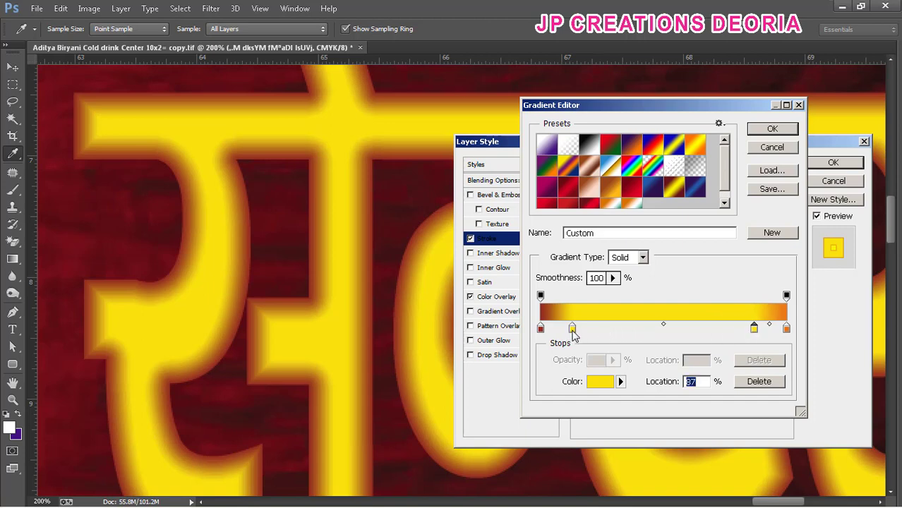
pyautogui.moveTo(571, 329); pyautogui.dragTo(583, 329)
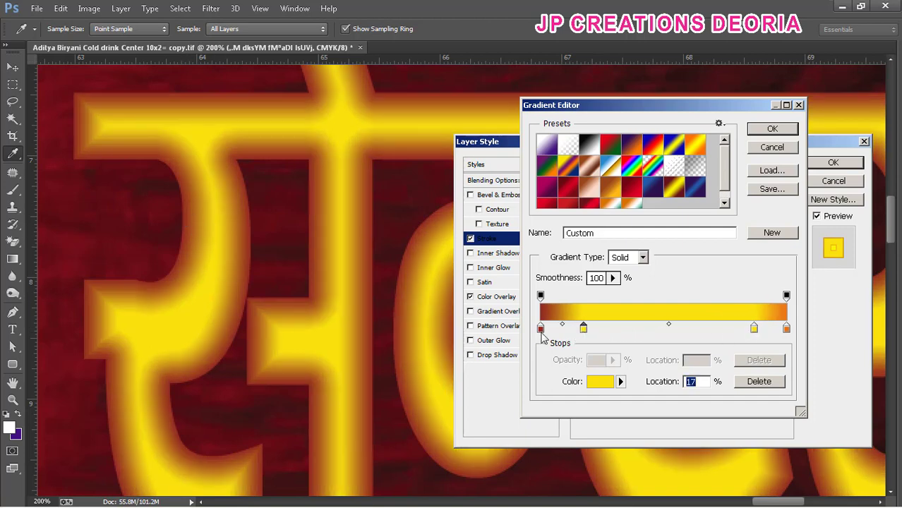
pyautogui.moveTo(583, 329); pyautogui.dragTo(575, 329)
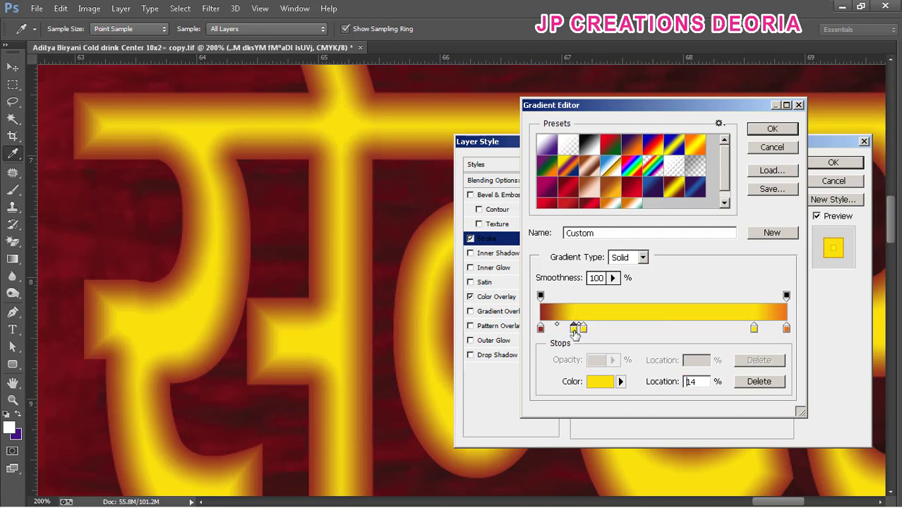
pyautogui.click(621, 329)
pyautogui.click(768, 383)
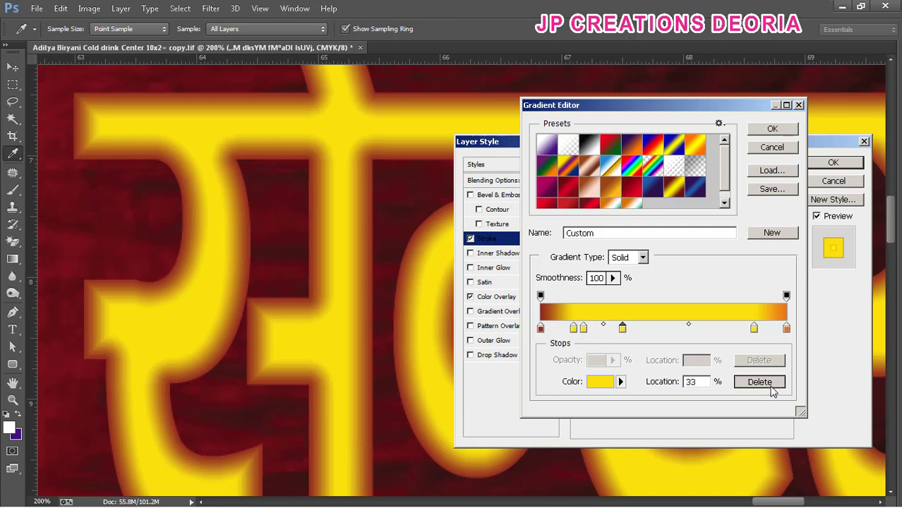
pyautogui.moveTo(583, 329); pyautogui.dragTo(664, 330)
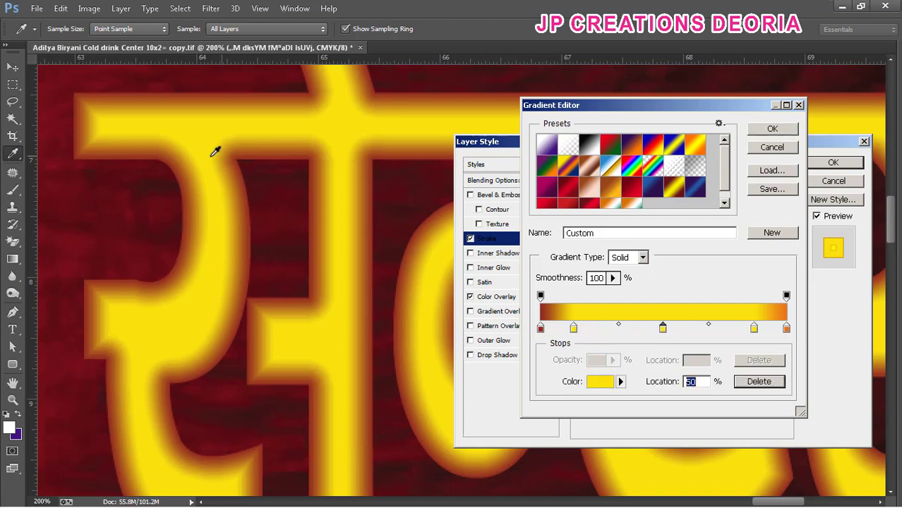
# Apply the edited gradient inside stroke to the Hindi text and pan across the lettering
pyautogui.click(772, 129)
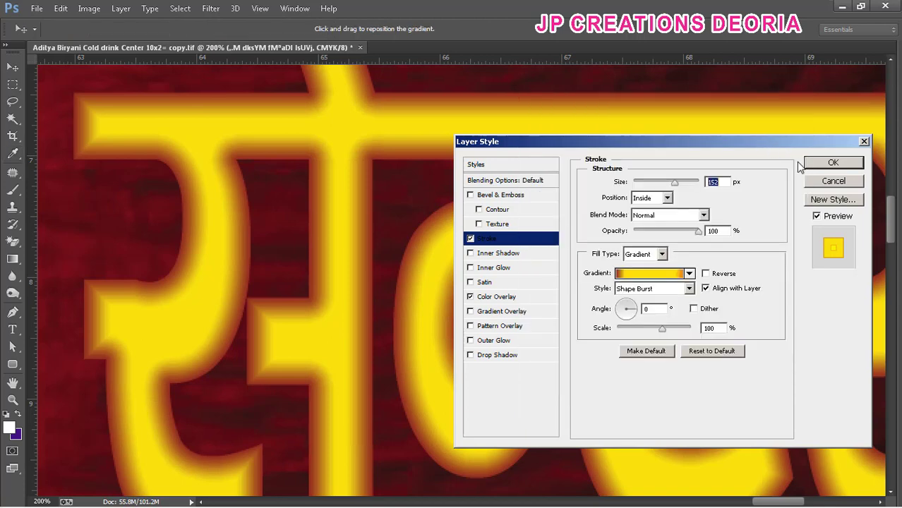
pyautogui.click(833, 162)
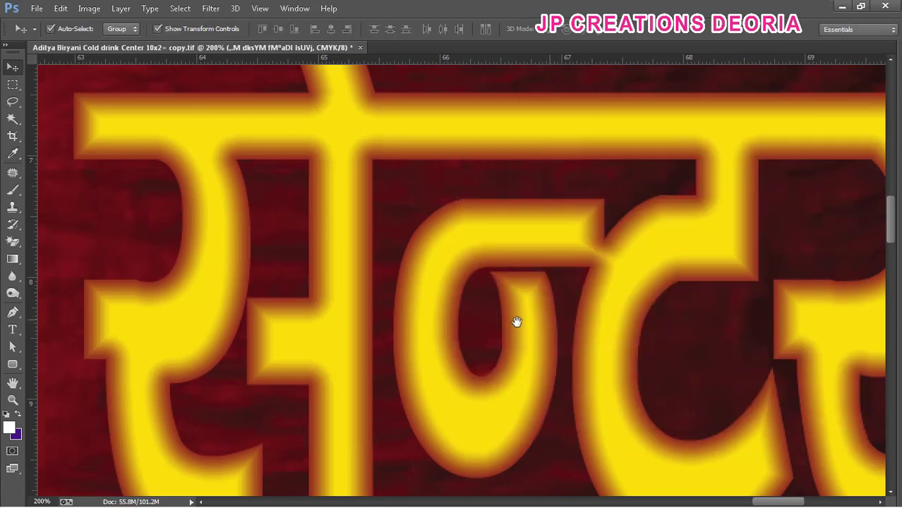
pyautogui.moveTo(248, 217); pyautogui.dragTo(419, 274)
pyautogui.moveTo(200, 267); pyautogui.dragTo(514, 298)
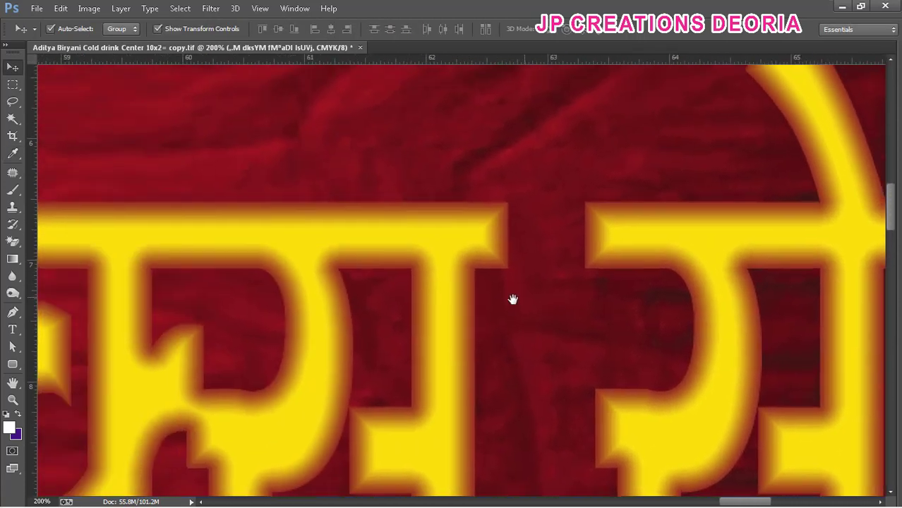
pyautogui.moveTo(213, 262)
pyautogui.mouseDown()
pyautogui.moveTo(385, 243)
pyautogui.moveTo(389, 298)
pyautogui.moveTo(432, 336)
pyautogui.mouseUp()
pyautogui.moveTo(106, 297)
pyautogui.mouseDown()
pyautogui.moveTo(350, 358)
pyautogui.moveTo(378, 241)
pyautogui.mouseUp()
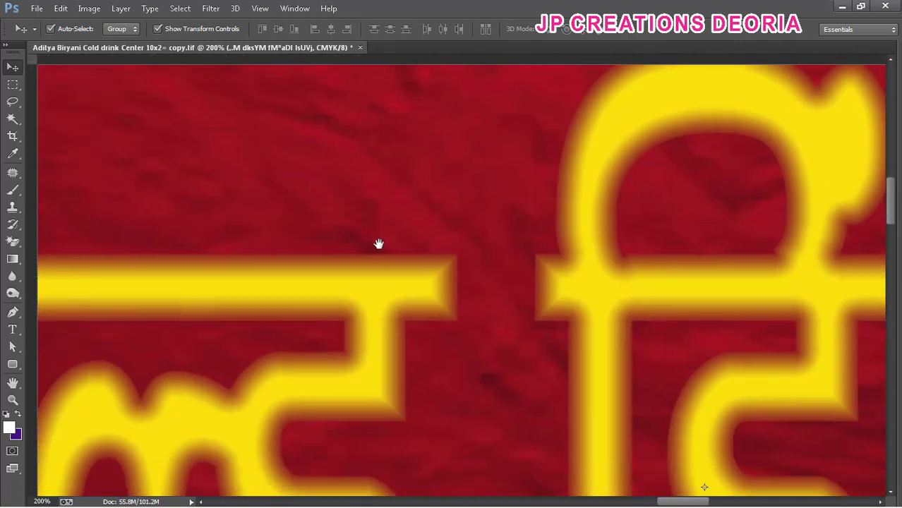
pyautogui.moveTo(346, 316); pyautogui.dragTo(500, 306)
pyautogui.moveTo(269, 310); pyautogui.dragTo(500, 317)
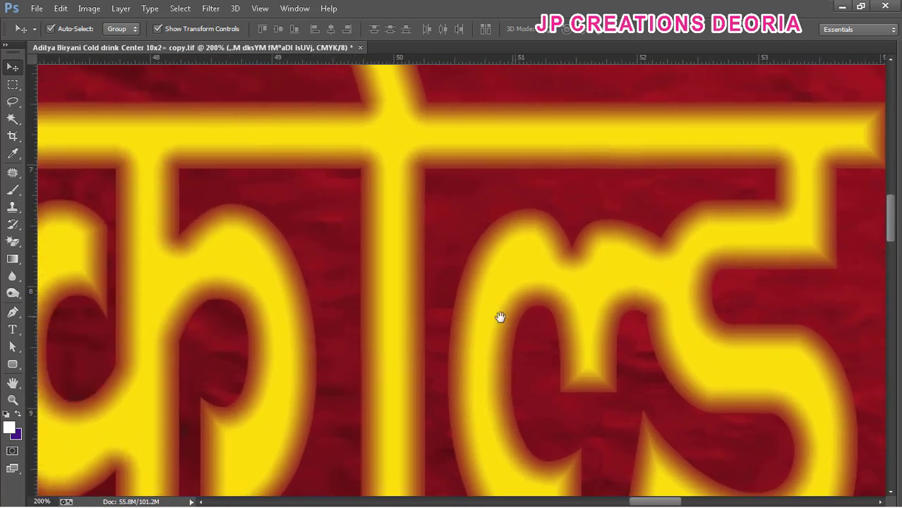
# Zoom and scroll along the text line to inspect the stroke on ड्रिक्स and सेन्टर
pyautogui.hotkey('ctrl', '-')
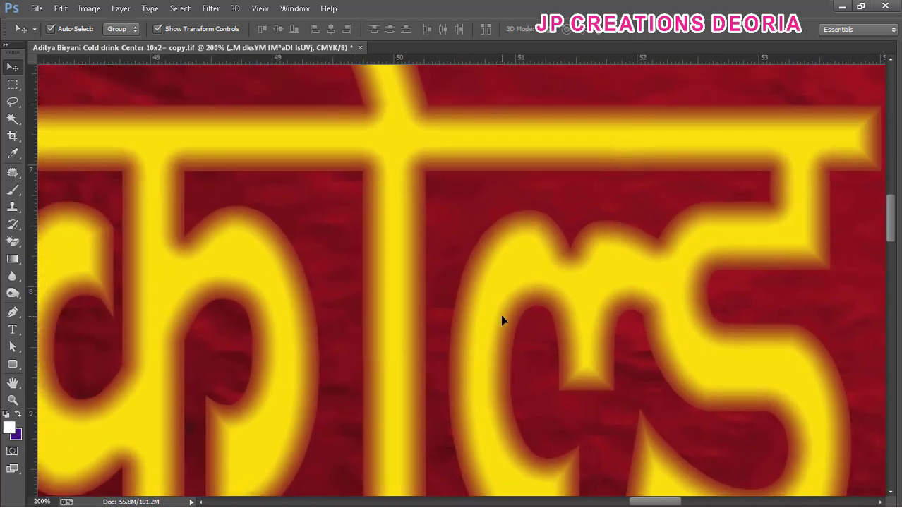
pyautogui.moveTo(715, 315); pyautogui.dragTo(381, 335)
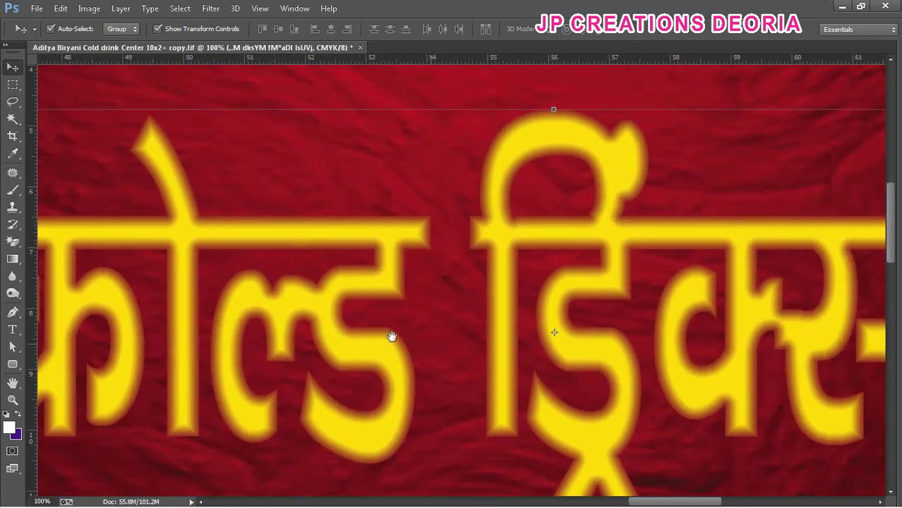
pyautogui.moveTo(800, 341); pyautogui.dragTo(547, 328)
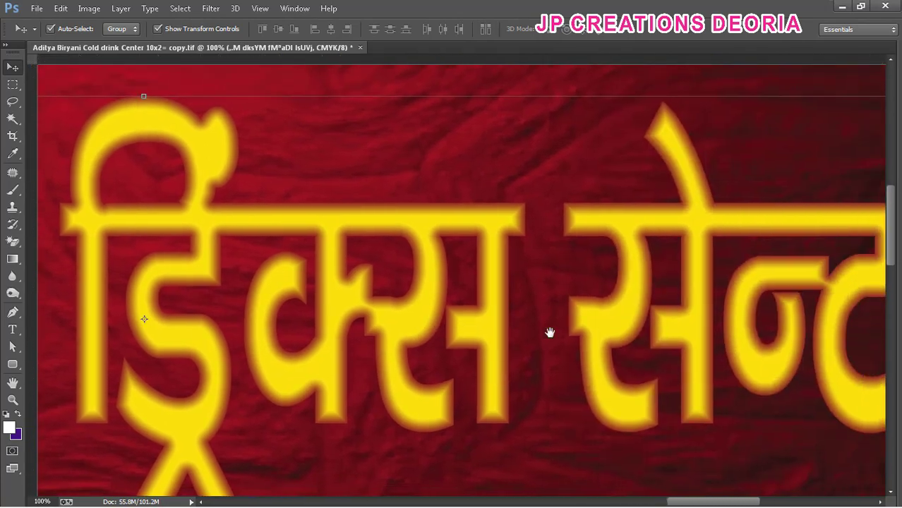
pyautogui.hscroll(5, 547, 330)
pyautogui.hscroll(2, 558, 328)
pyautogui.hotkey('ctrl', '+')
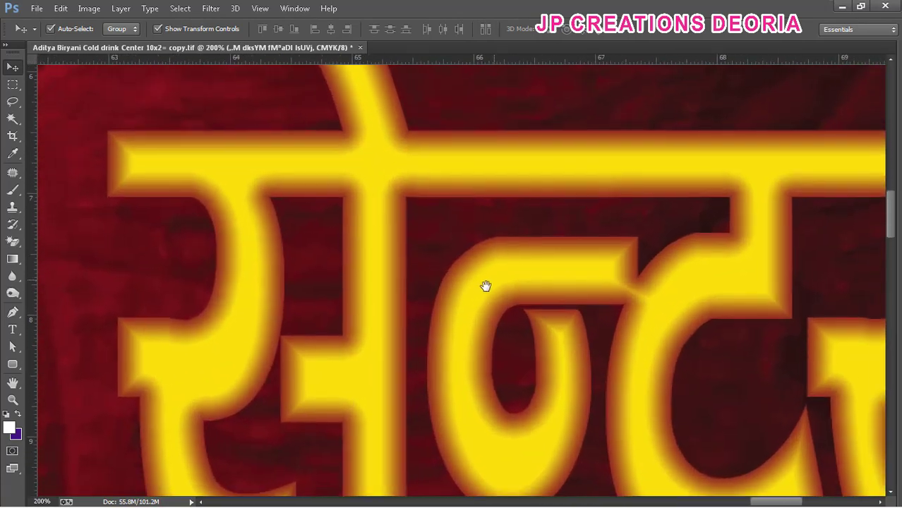
pyautogui.scroll(1, 486, 286)
pyautogui.hscroll(1, 486, 286)
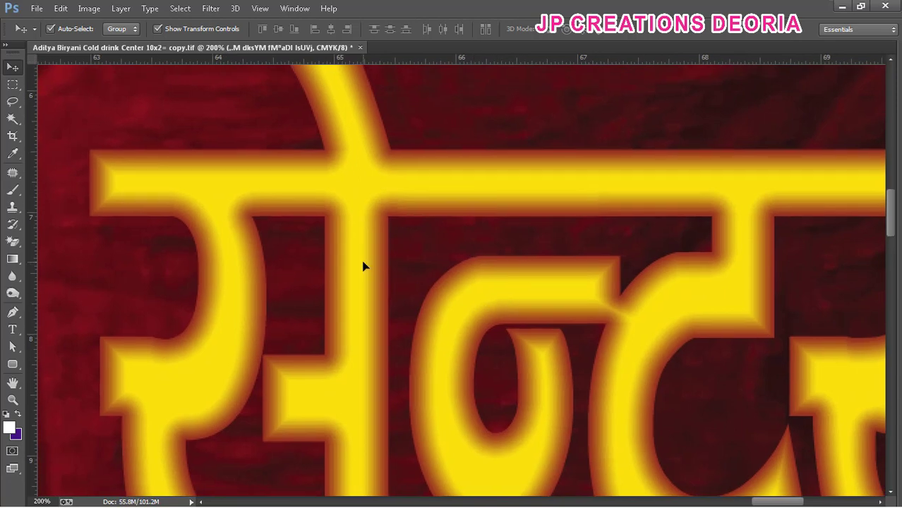
pyautogui.hotkey('ctrl', '-')
pyautogui.hotkey('ctrl', '-')
pyautogui.hotkey('ctrl', '-')
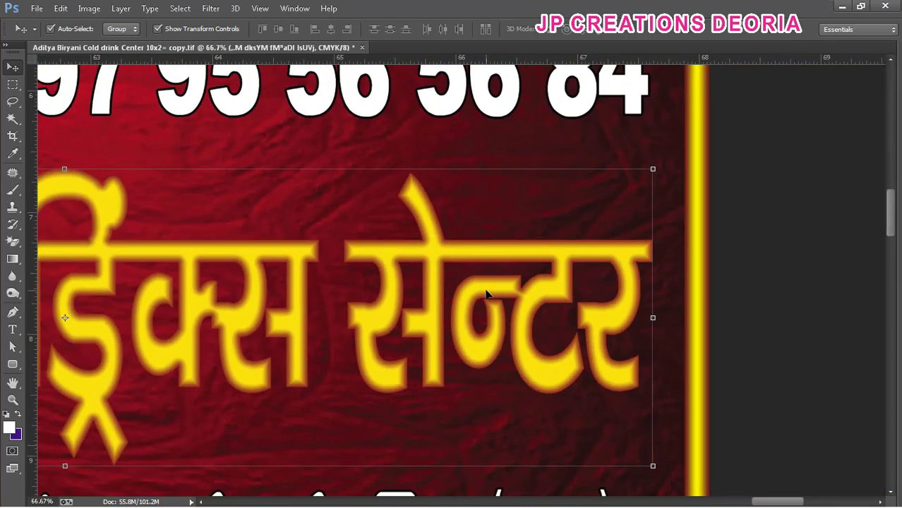
pyautogui.hotkey('ctrl', '+')
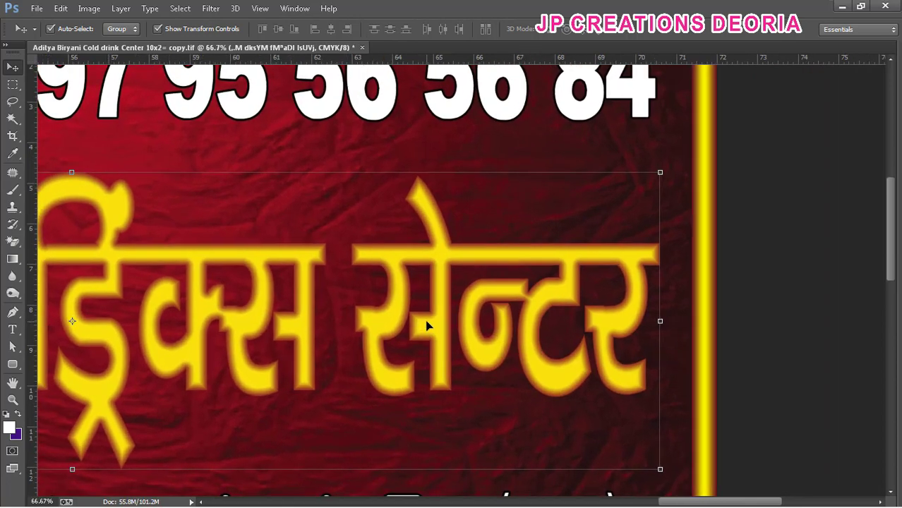
pyautogui.hotkey('ctrl', '+')
pyautogui.press('m')
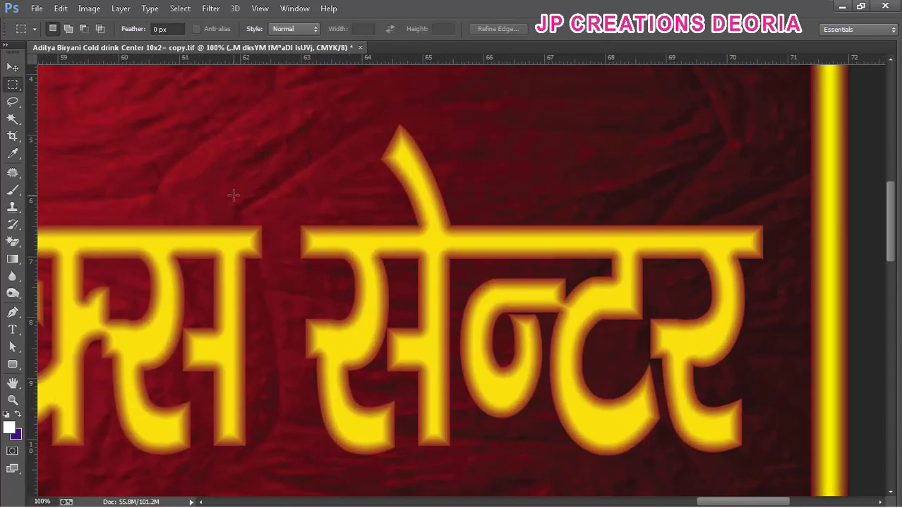
pyautogui.click(12, 67)
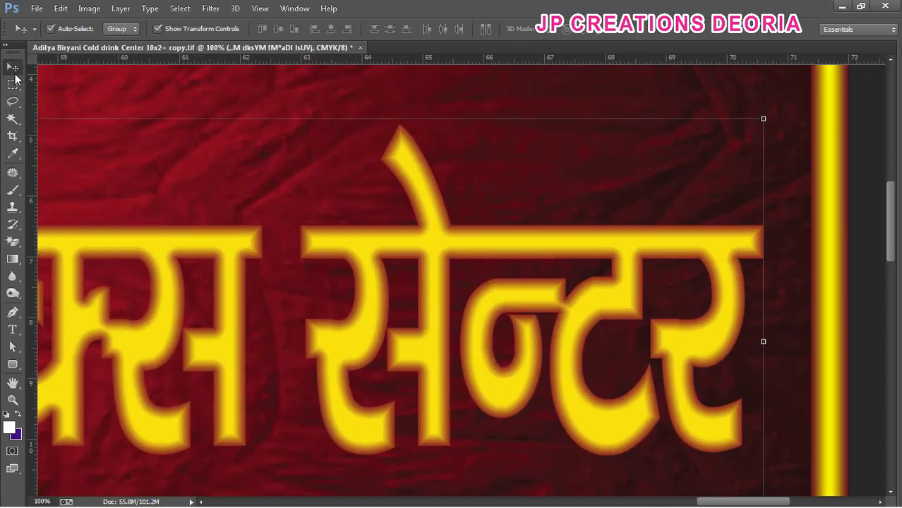
# Add a drop shadow to the Hindi text and rough in its spread and size
pyautogui.click(121, 8)
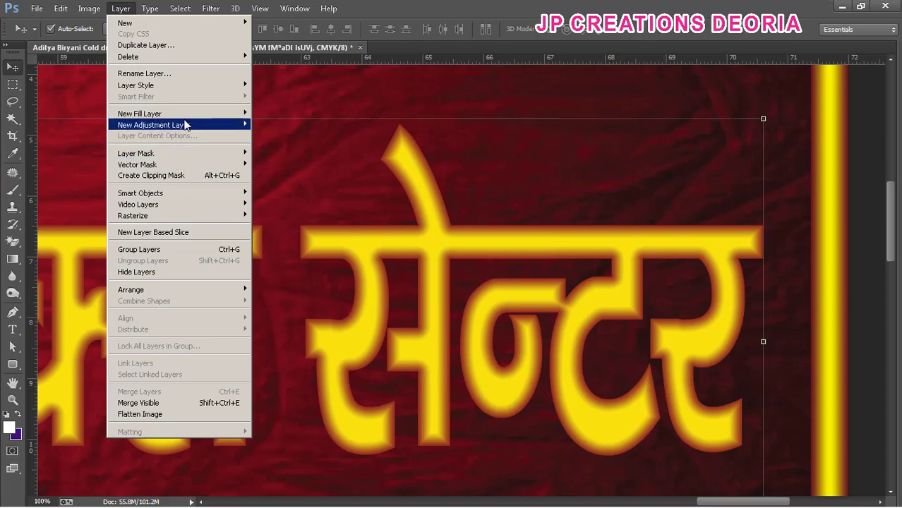
pyautogui.moveTo(179, 85)
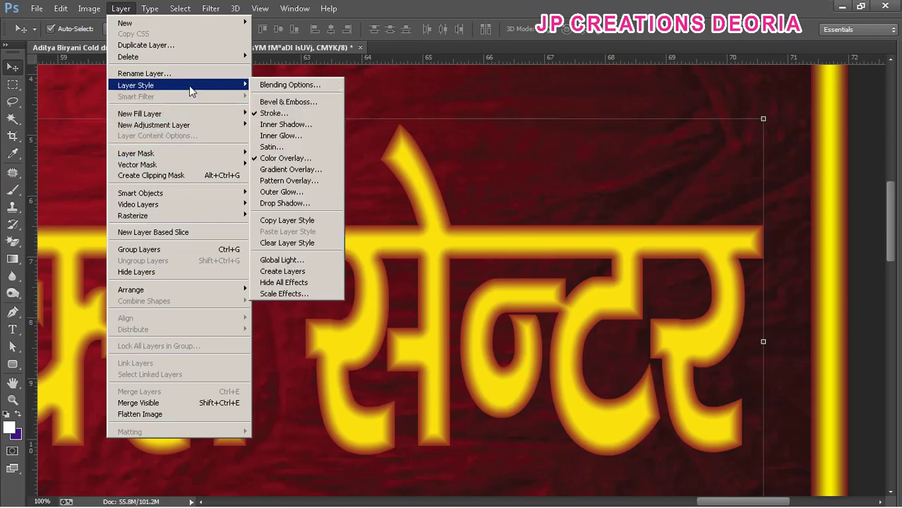
pyautogui.click(308, 114)
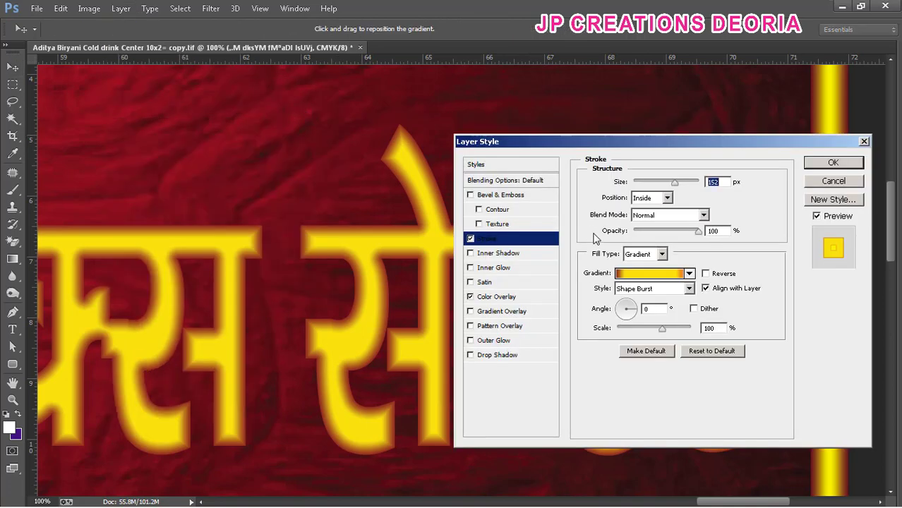
pyautogui.click(502, 355)
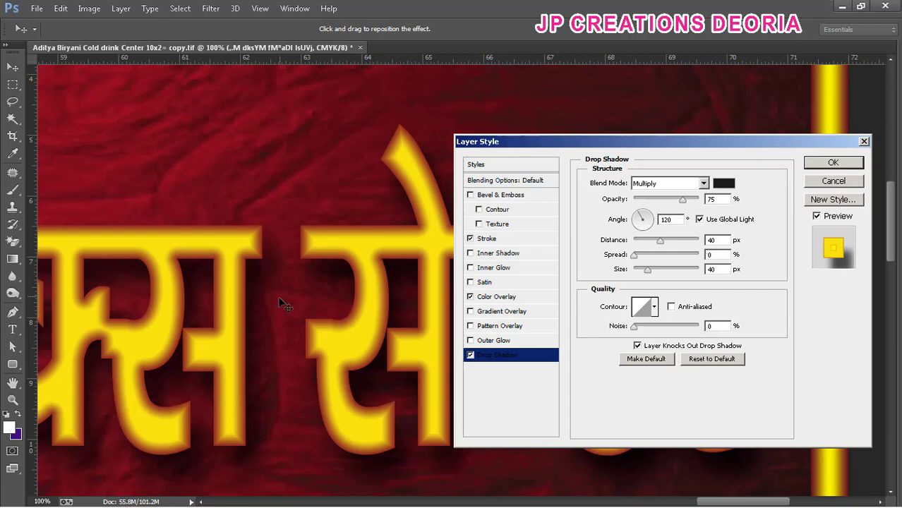
pyautogui.moveTo(634, 256)
pyautogui.mouseDown()
pyautogui.moveTo(655, 256)
pyautogui.moveTo(643, 241)
pyautogui.mouseUp()
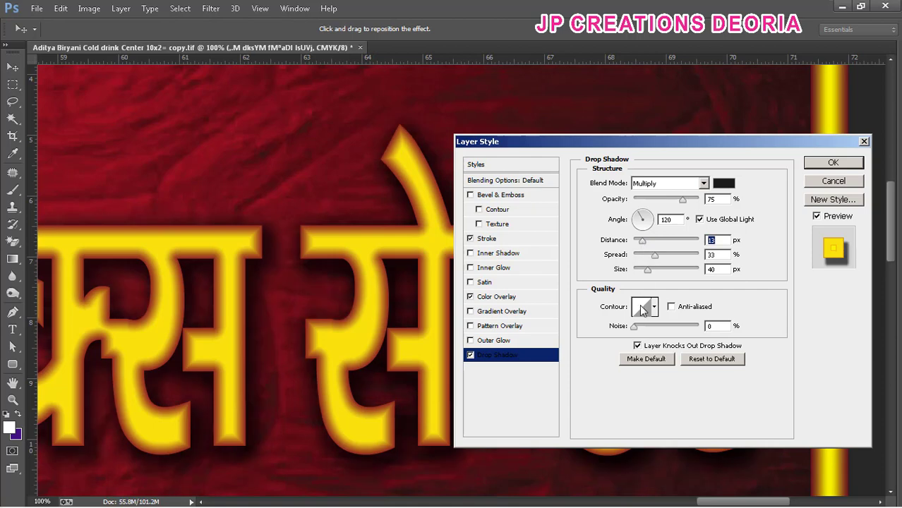
pyautogui.moveTo(650, 270)
pyautogui.mouseDown()
pyautogui.moveTo(664, 270)
pyautogui.moveTo(668, 255)
pyautogui.moveTo(642, 269)
pyautogui.mouseUp()
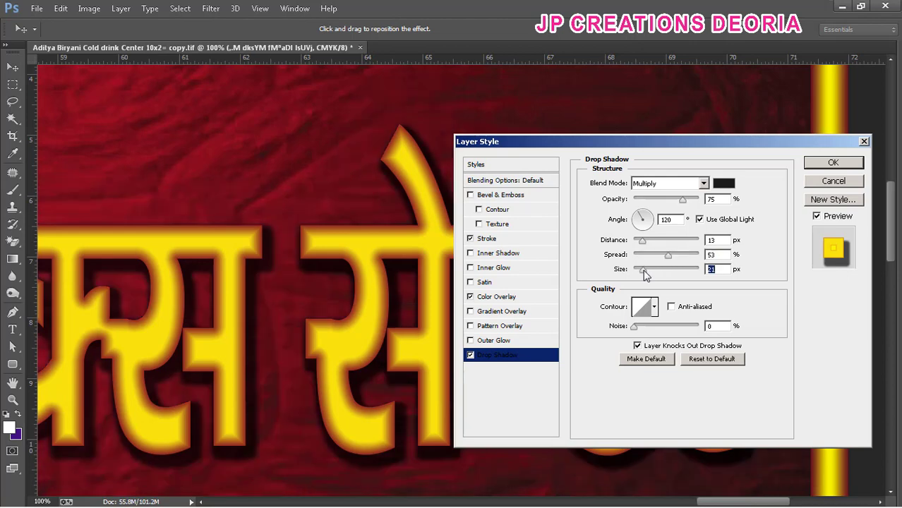
pyautogui.moveTo(645, 274); pyautogui.dragTo(640, 273)
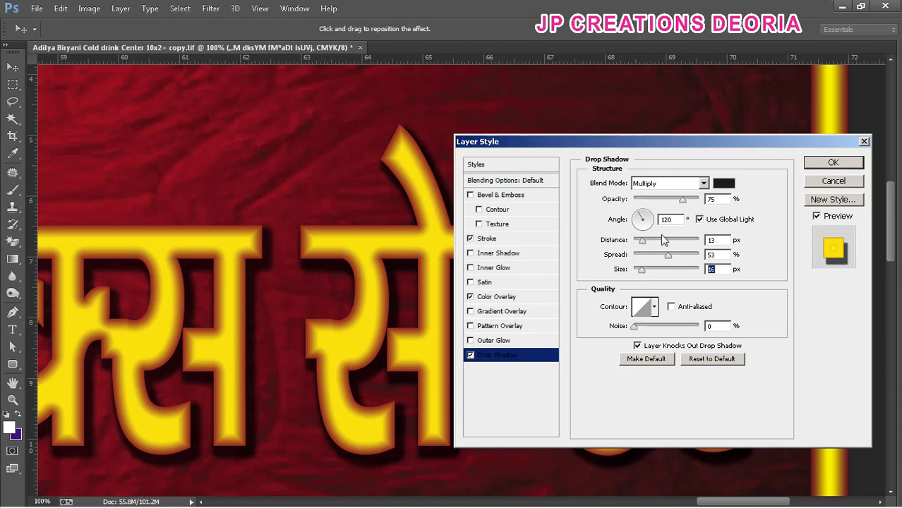
# Set the shadow to 32 px size, 45% spread, 83% opacity, then apply it
pyautogui.moveTo(683, 200)
pyautogui.mouseDown()
pyautogui.moveTo(668, 201)
pyautogui.moveTo(677, 201)
pyautogui.mouseUp()
pyautogui.moveTo(675, 255); pyautogui.dragTo(643, 275)
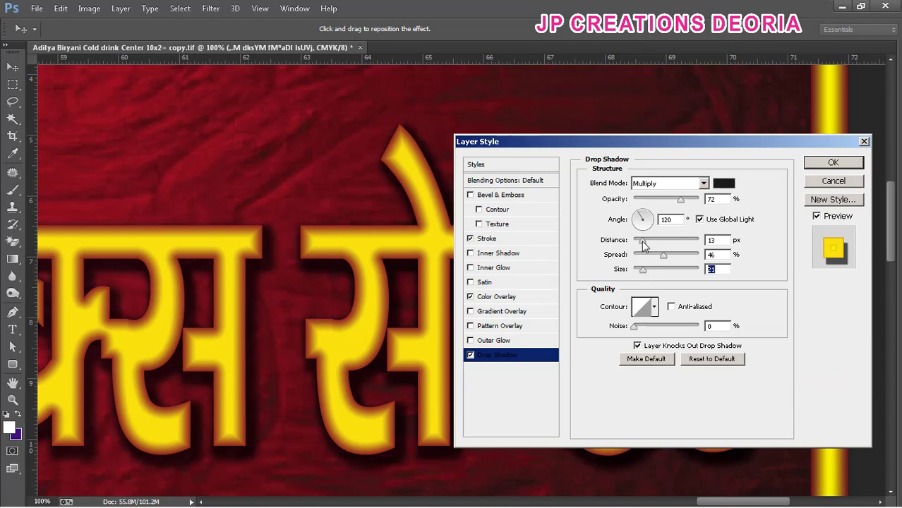
pyautogui.moveTo(642, 241); pyautogui.dragTo(635, 240)
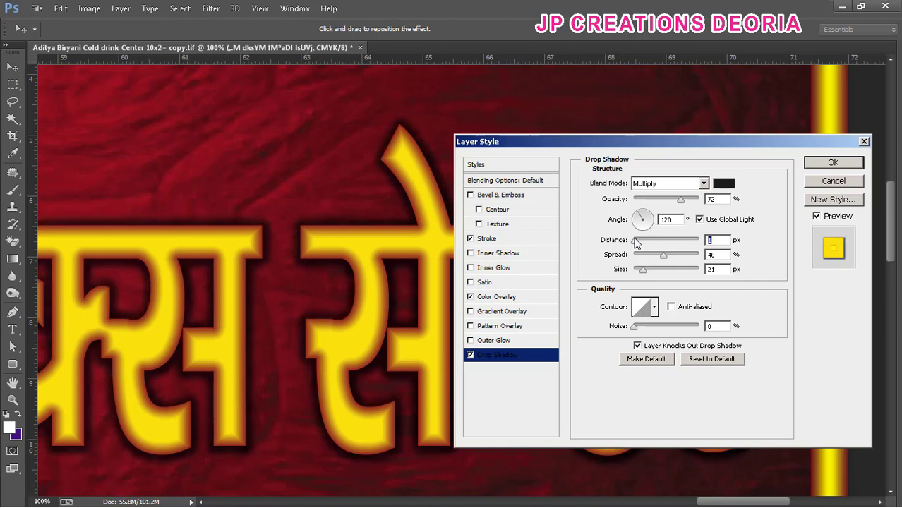
pyautogui.click(644, 270)
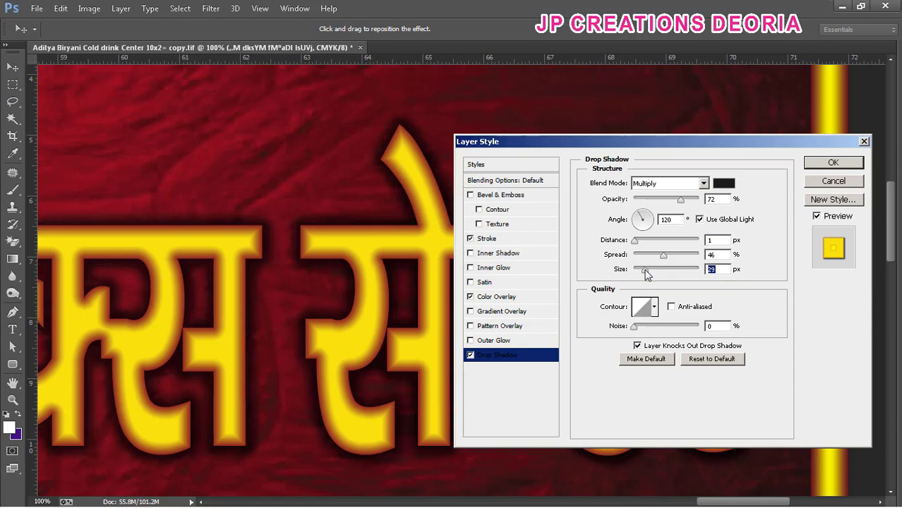
pyautogui.moveTo(645, 270); pyautogui.dragTo(657, 262)
pyautogui.click(644, 271)
pyautogui.moveTo(678, 202); pyautogui.dragTo(686, 202)
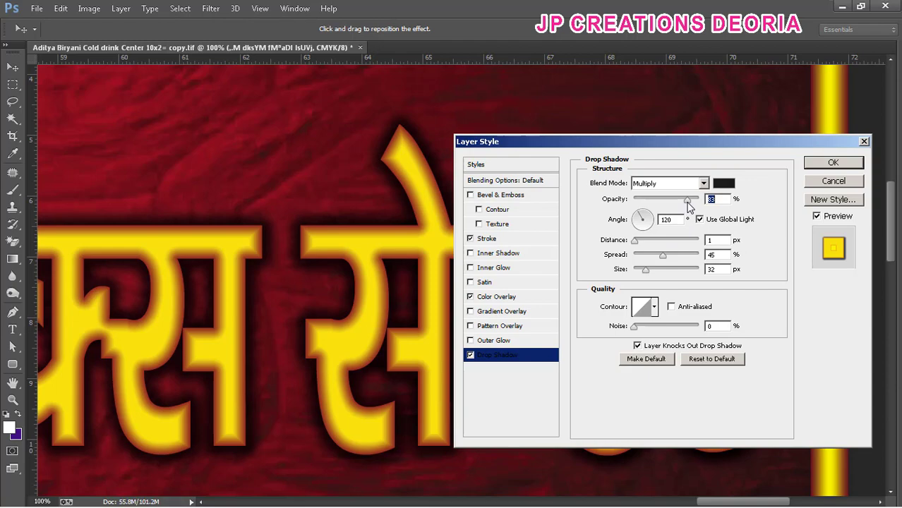
pyautogui.click(822, 170)
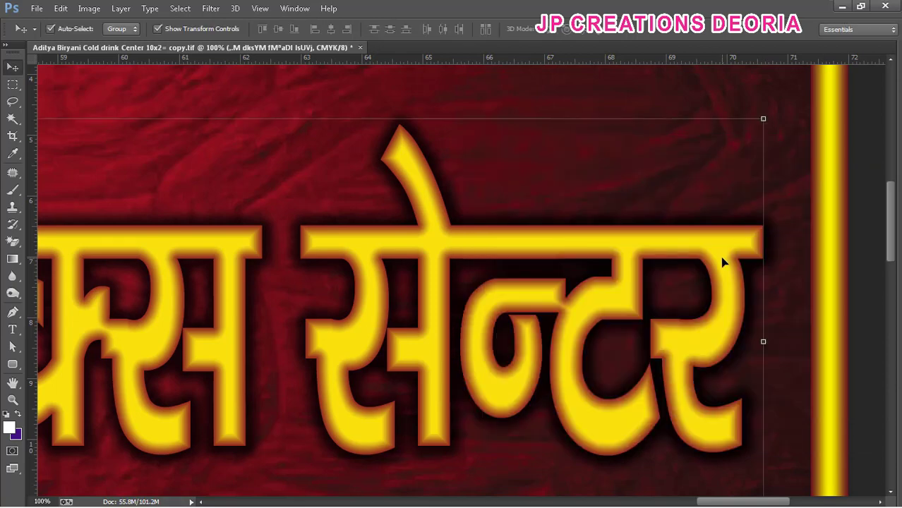
pyautogui.scroll(-2, 721, 262)
pyautogui.scroll(-2, 629, 309)
pyautogui.scroll(5, 628, 308)
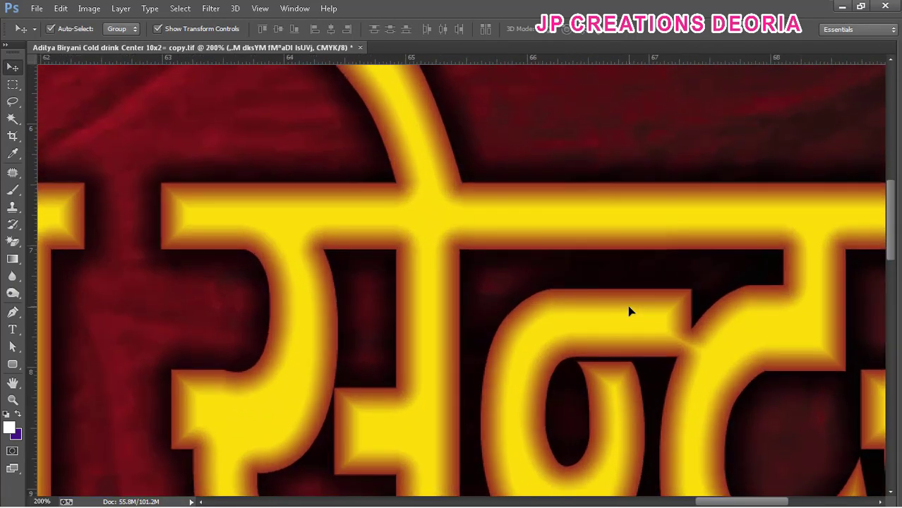
pyautogui.scroll(1, 577, 321)
pyautogui.moveTo(256, 264)
pyautogui.mouseDown()
pyautogui.moveTo(383, 312)
pyautogui.moveTo(423, 413)
pyautogui.moveTo(364, 390)
pyautogui.moveTo(489, 382)
pyautogui.moveTo(473, 324)
pyautogui.moveTo(345, 349)
pyautogui.moveTo(194, 329)
pyautogui.moveTo(384, 308)
pyautogui.moveTo(365, 317)
pyautogui.moveTo(399, 323)
pyautogui.mouseUp()
pyautogui.hotkey('ctrl', '-')
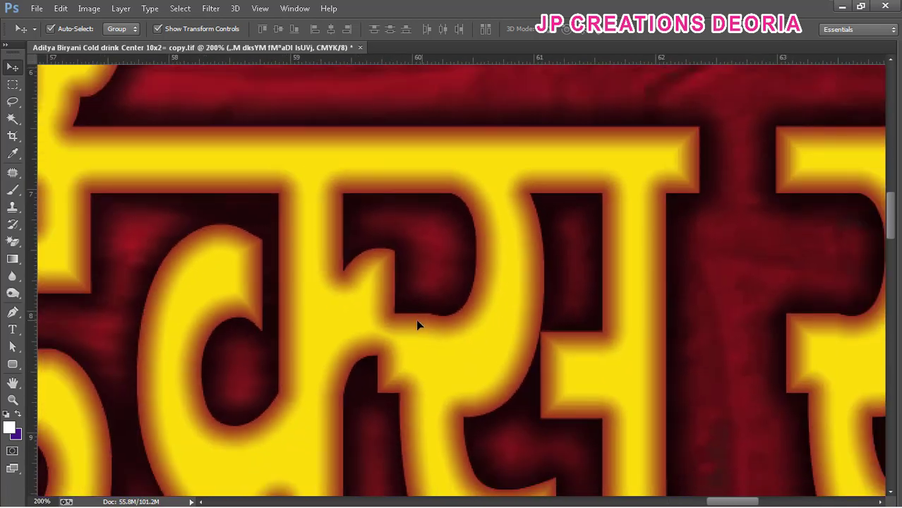
pyautogui.moveTo(425, 365); pyautogui.dragTo(427, 331)
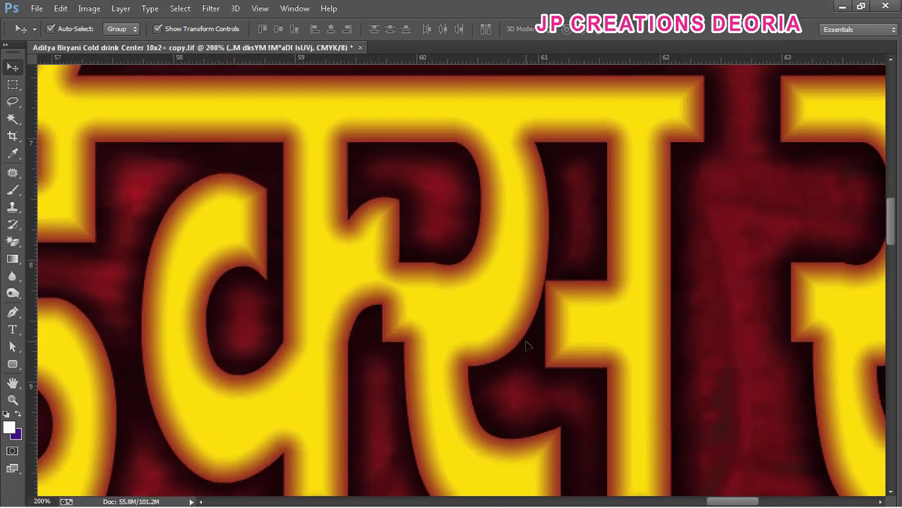
pyautogui.hotkey('ctrl', '-')
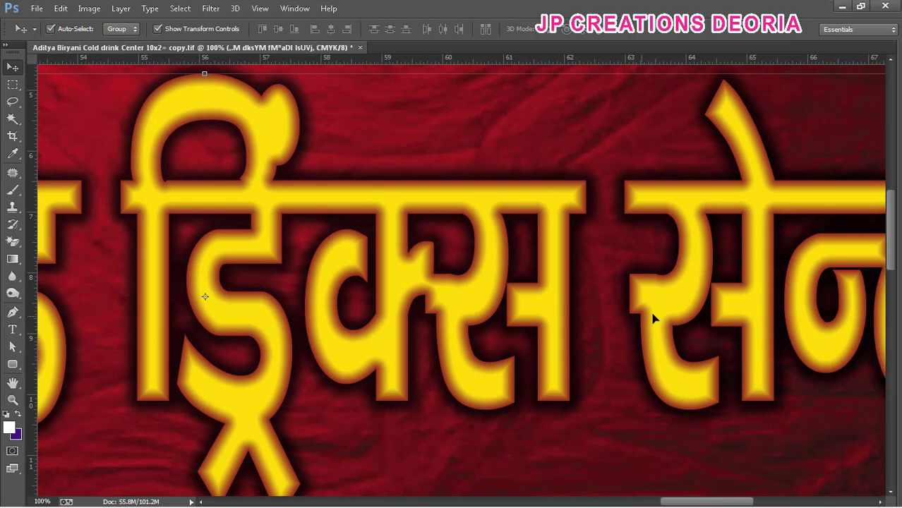
pyautogui.moveTo(652, 319)
pyautogui.mouseDown()
pyautogui.moveTo(344, 336)
pyautogui.moveTo(569, 324)
pyautogui.mouseUp()
pyautogui.moveTo(145, 306)
pyautogui.mouseDown()
pyautogui.moveTo(416, 314)
pyautogui.moveTo(510, 306)
pyautogui.mouseUp()
pyautogui.moveTo(317, 306); pyautogui.dragTo(520, 306)
pyautogui.moveTo(259, 322); pyautogui.dragTo(450, 322)
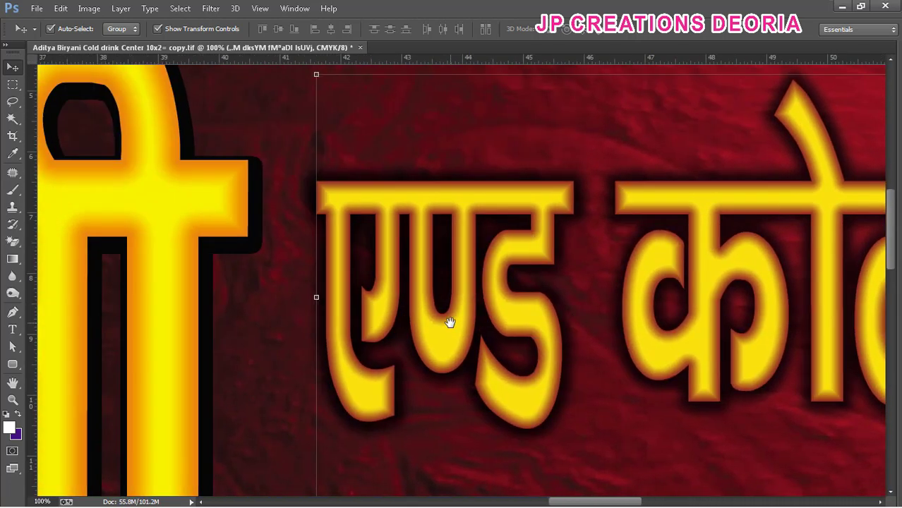
pyautogui.hotkey('ctrl', '-')
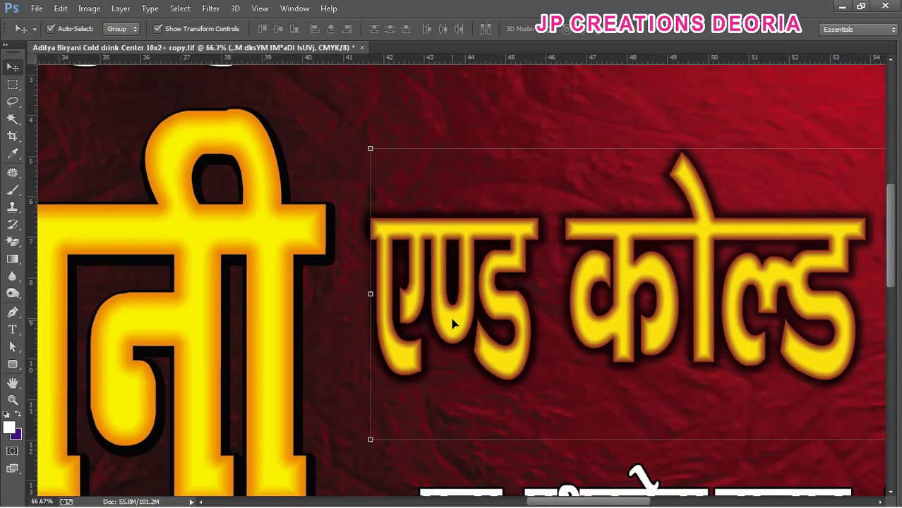
pyautogui.hotkey('ctrl', '-')
pyautogui.hotkey('ctrl', '0')
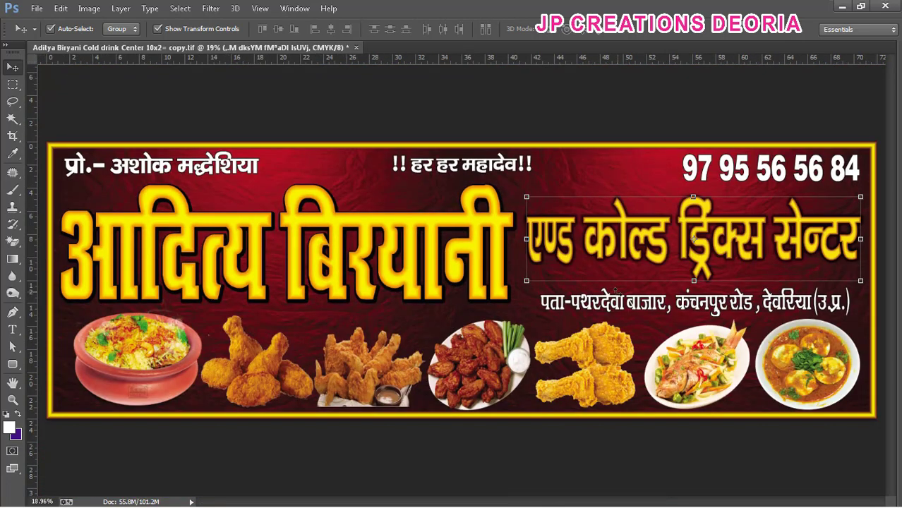
# Zoom and pan across the banner to inspect the right side and food photos, then fit it on screen
pyautogui.click(616, 424)
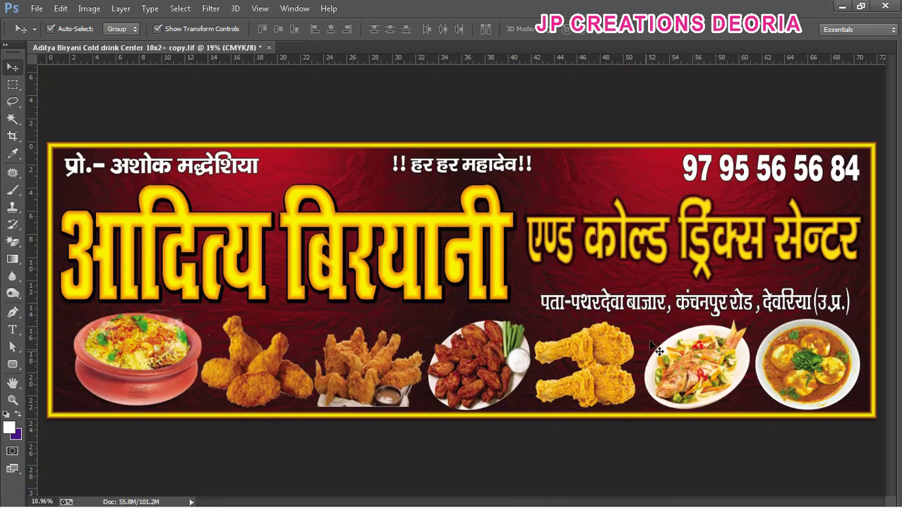
pyautogui.hotkey('ctrl', '+')
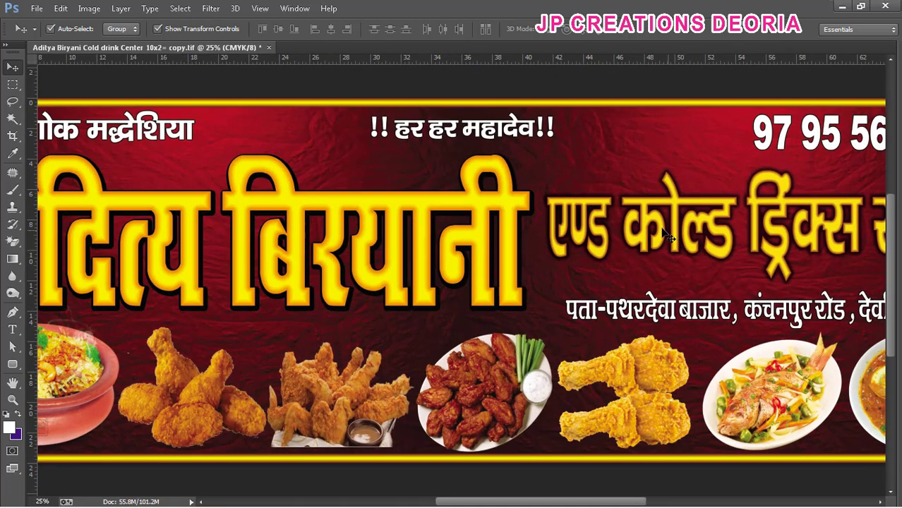
pyautogui.click(650, 229)
pyautogui.press('m')
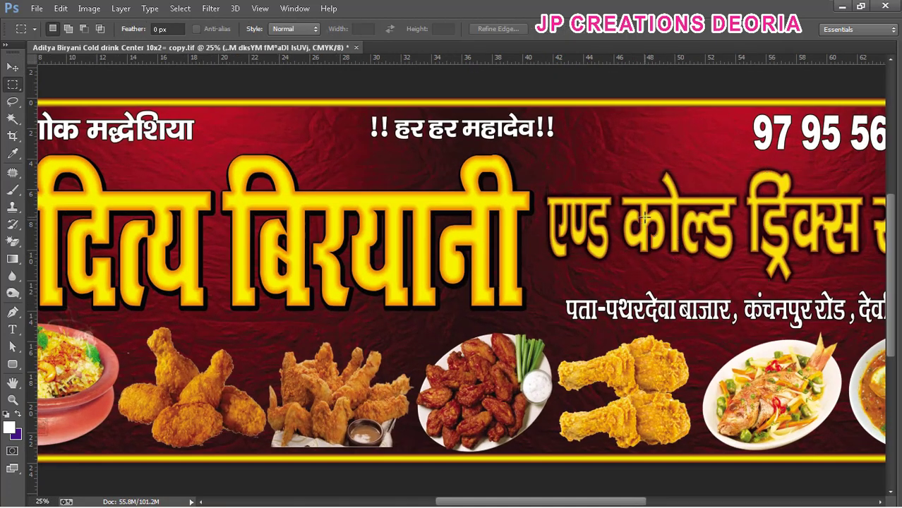
pyautogui.hotkey('ctrl', '-')
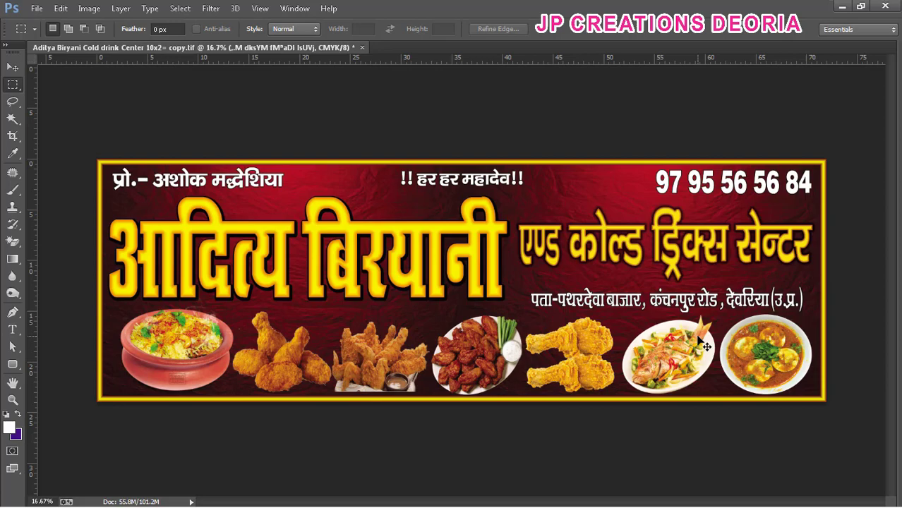
pyautogui.scroll(1, 704, 346)
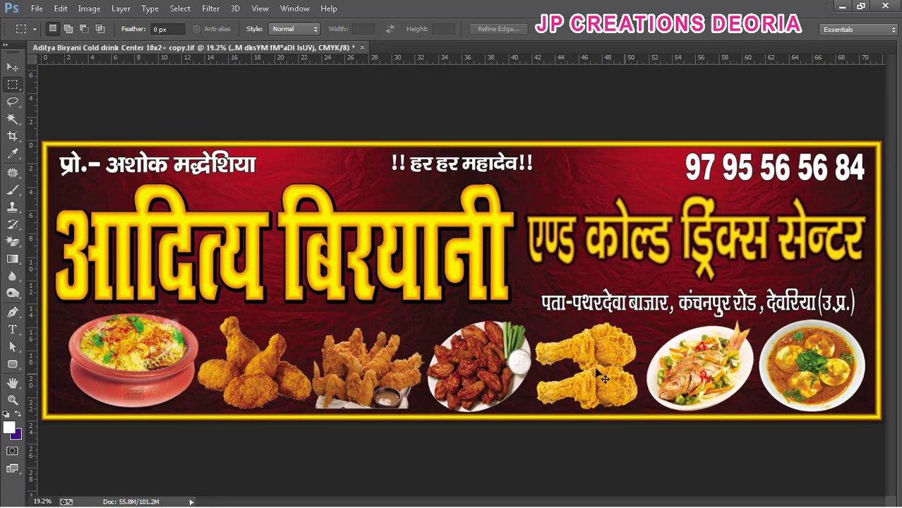
pyautogui.hotkey('ctrl', '+')
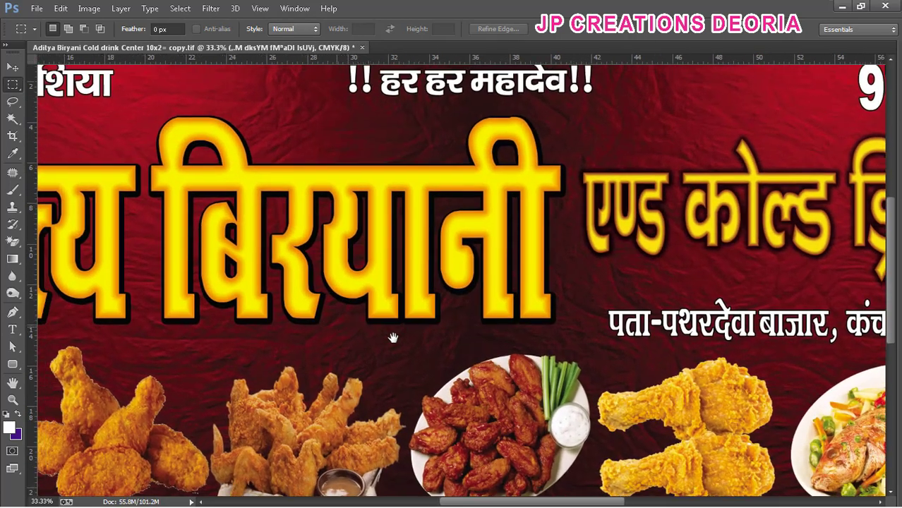
pyautogui.scroll(-1, 645, 358)
pyautogui.scroll(2, 644, 359)
pyautogui.moveTo(683, 372); pyautogui.dragTo(582, 316)
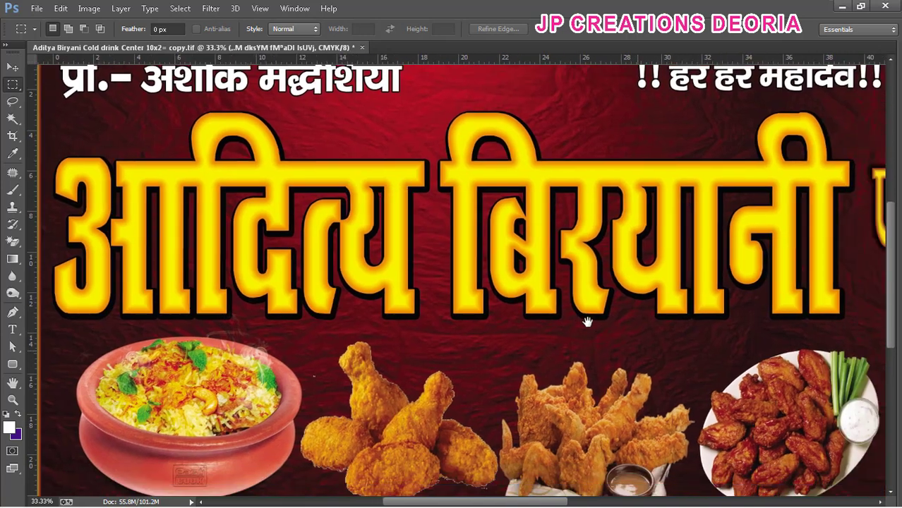
pyautogui.moveTo(658, 312)
pyautogui.mouseDown()
pyautogui.moveTo(449, 353)
pyautogui.moveTo(388, 351)
pyautogui.mouseUp()
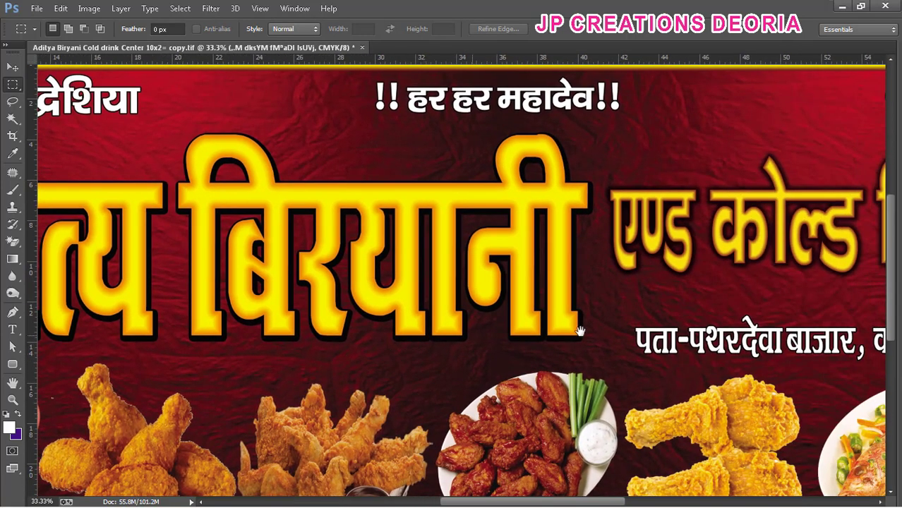
pyautogui.moveTo(762, 311); pyautogui.dragTo(408, 302)
pyautogui.hotkey('ctrl', '0')
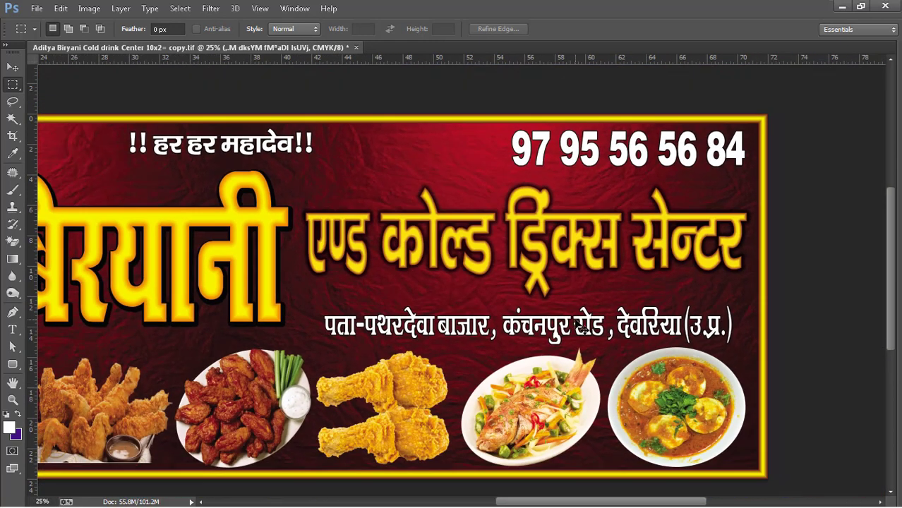
pyautogui.press('v')
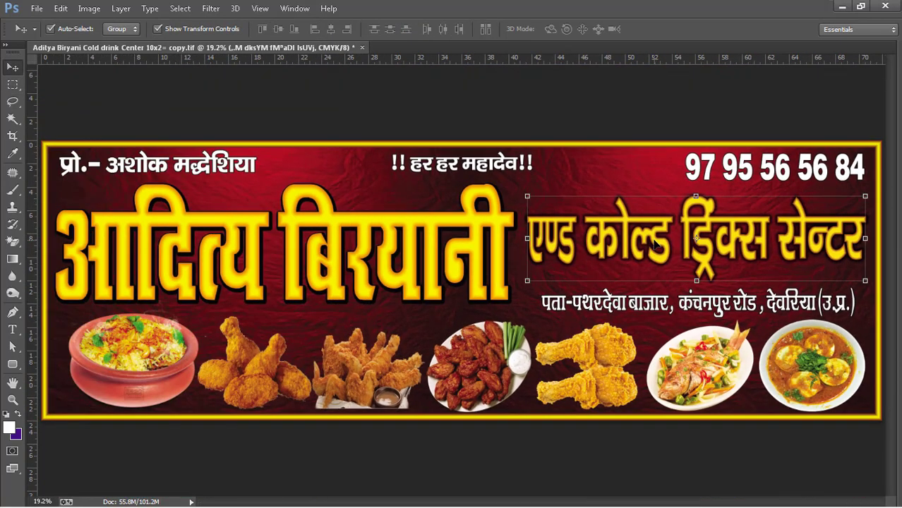
pyautogui.press('m')
# Reopen and close the text layer's Blending Options, deselect the layer, and save the banner
pyautogui.rightClick(657, 236)
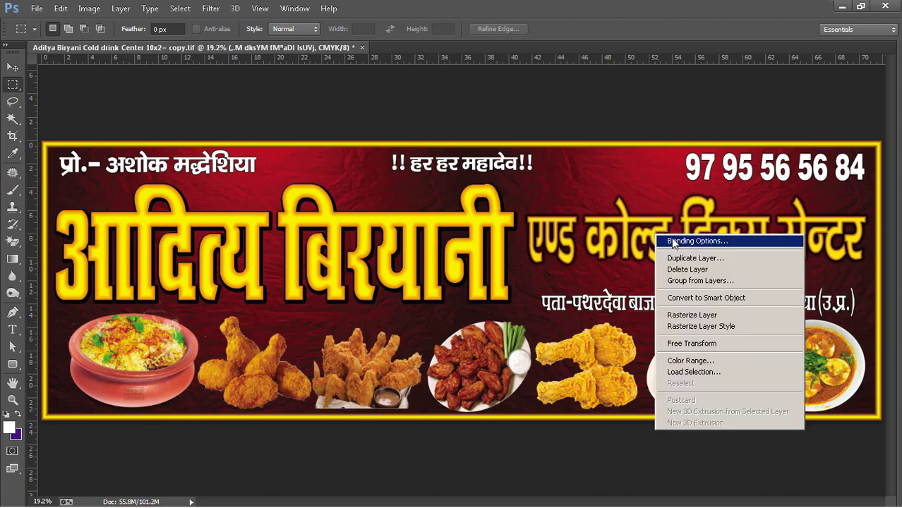
pyautogui.click(675, 241)
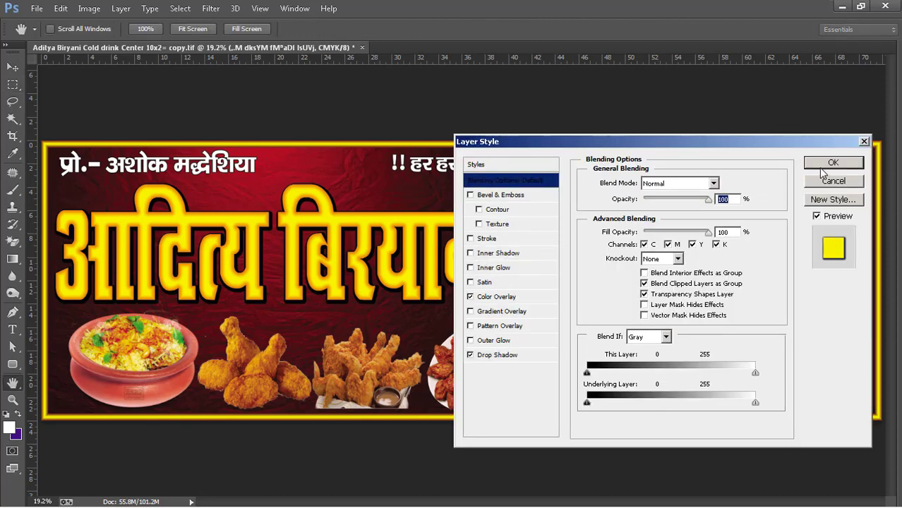
pyautogui.click(820, 167)
pyautogui.click(11, 69)
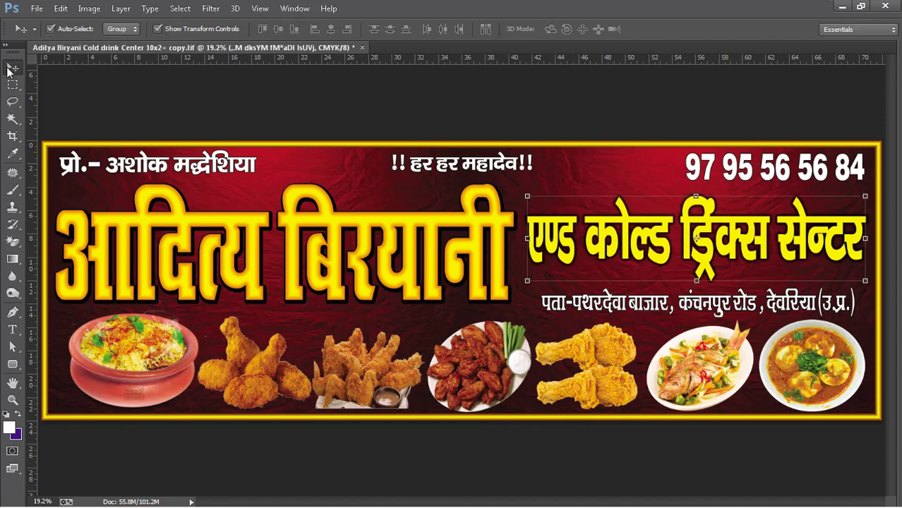
pyautogui.click(512, 119)
pyautogui.hotkey('ctrl', 's')
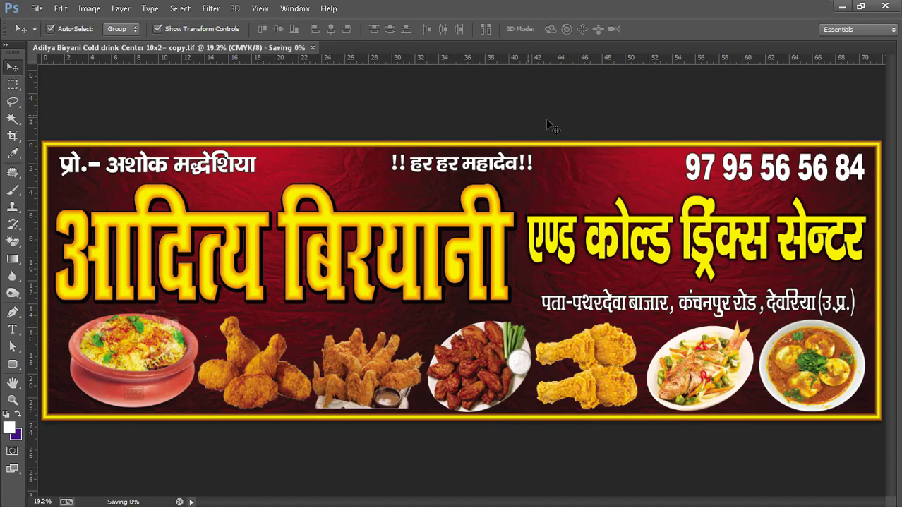